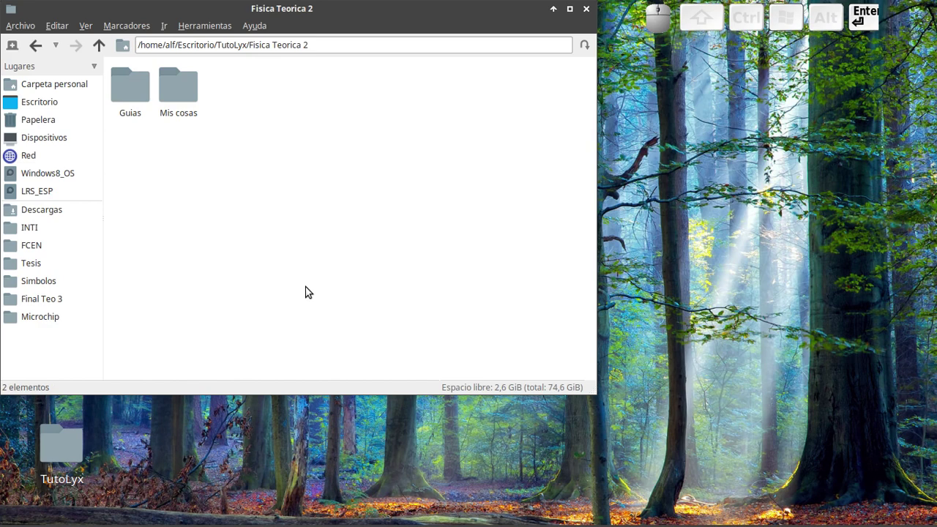
Open Apuntes Teorica Teo 2.pdf from the Mis cosas/Apuntes/Teorica folder inside Fisica Teorica 2.
key("Left")
key("Return")
key("Left")
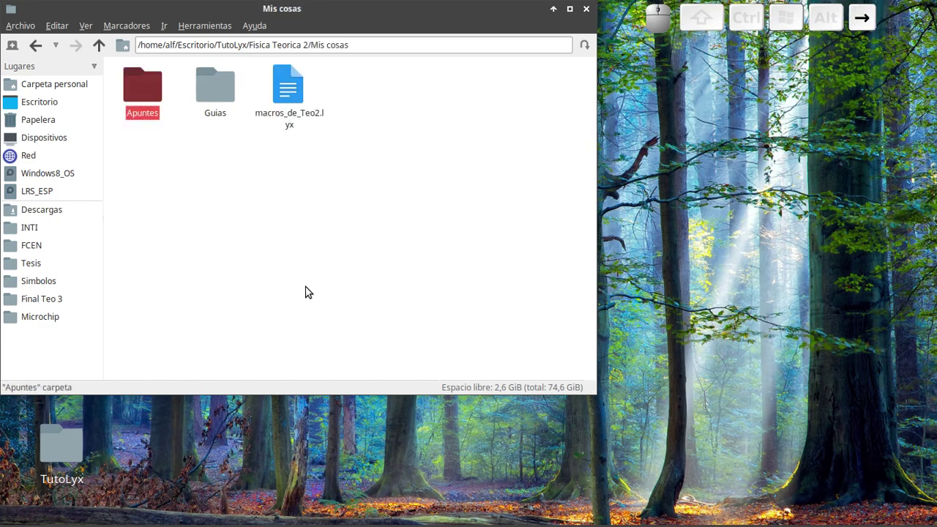
key("Return")
key("Left")
key("Return")
key("Left")
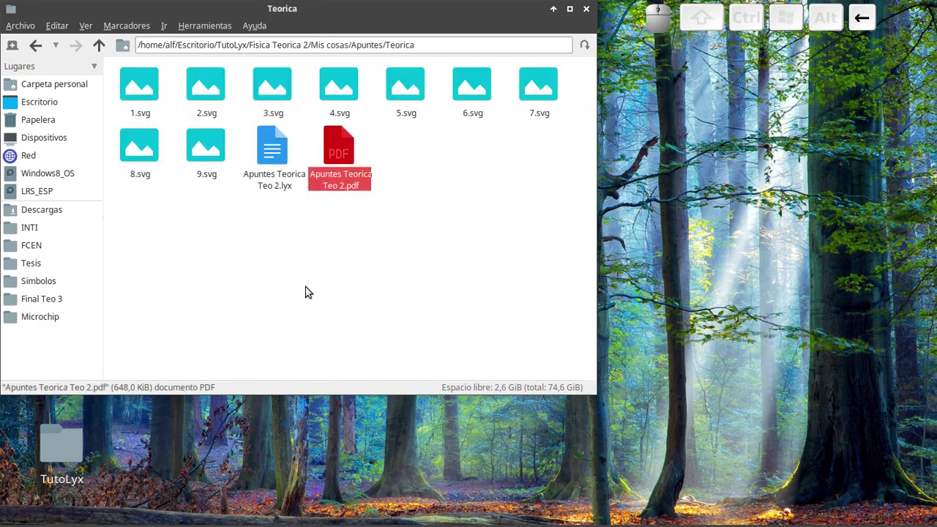
key("Return")
Review the notes' first page and follow the Índice entry to section 1, Introducción.
scroll(306, 286, "down", 2)
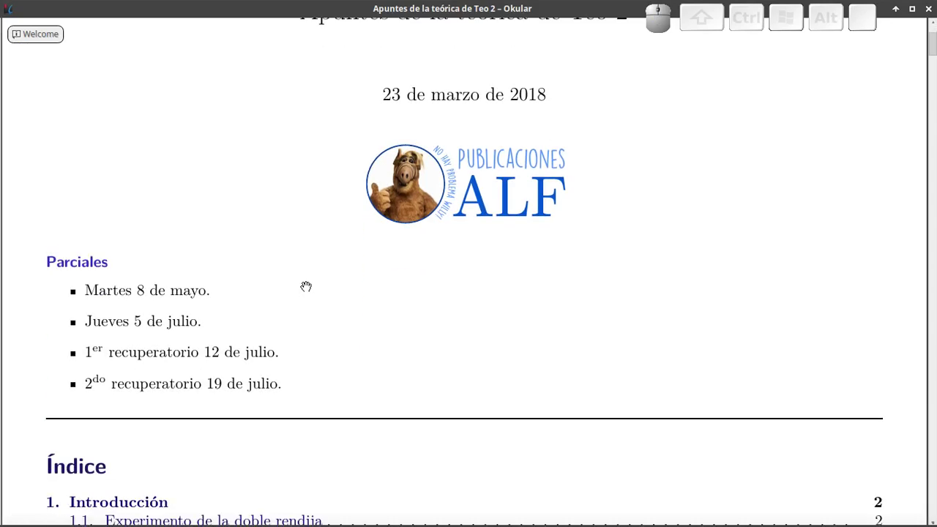
scroll(306, 287, "down", 4)
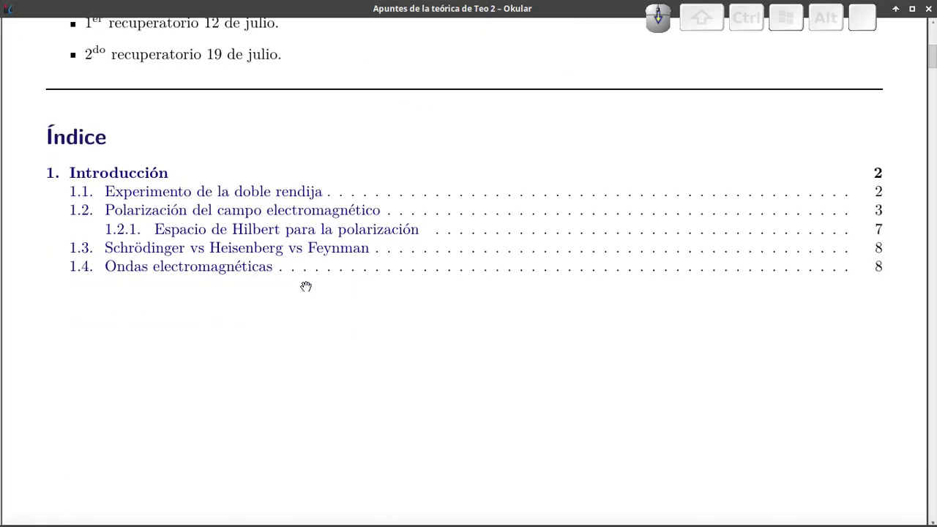
left_click(127, 178)
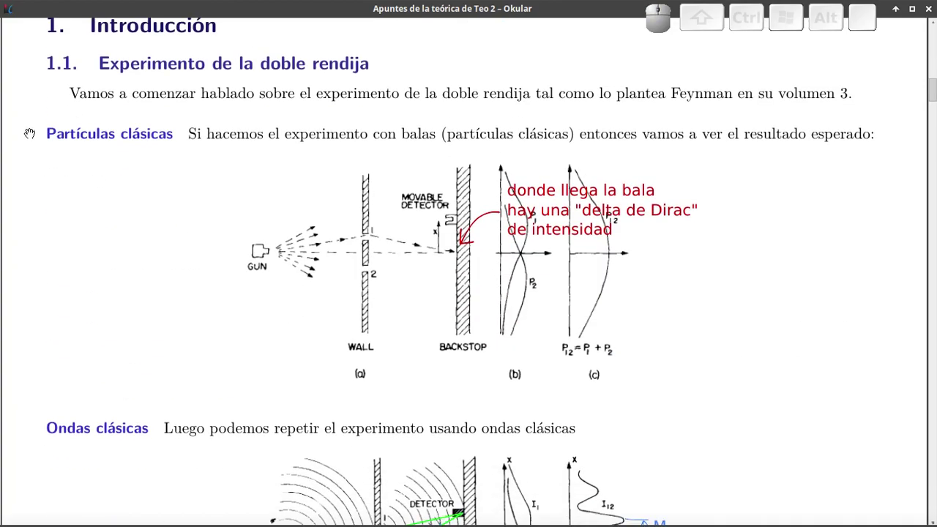
Examine the figures, equations and annotations from the double-slit experiment through the electromagnetic polarization section, and close the PDF.
scroll(30, 133, "down", 5)
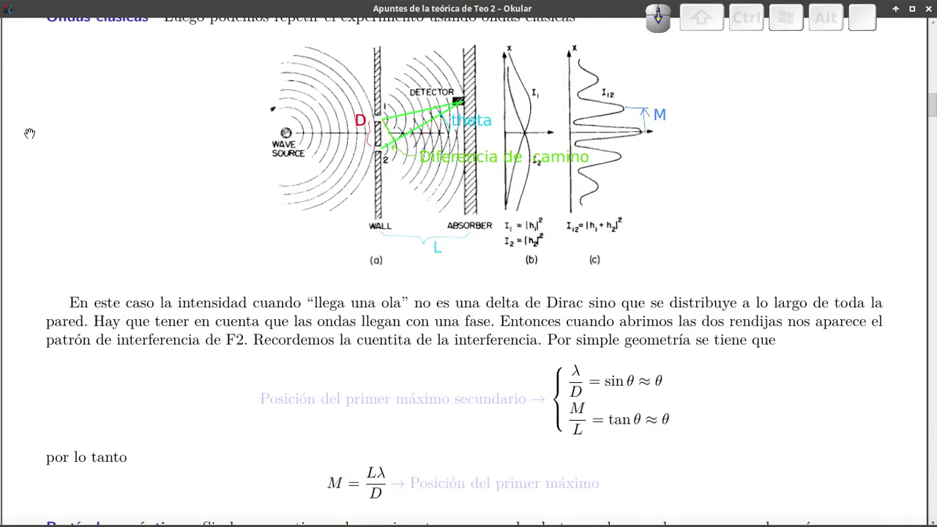
scroll(29, 133, "down", 6)
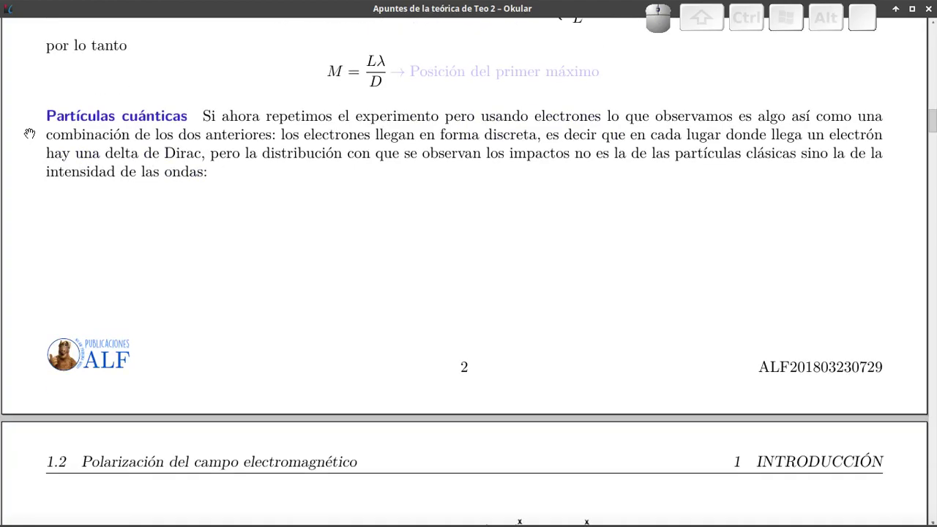
scroll(29, 133, "down", 6)
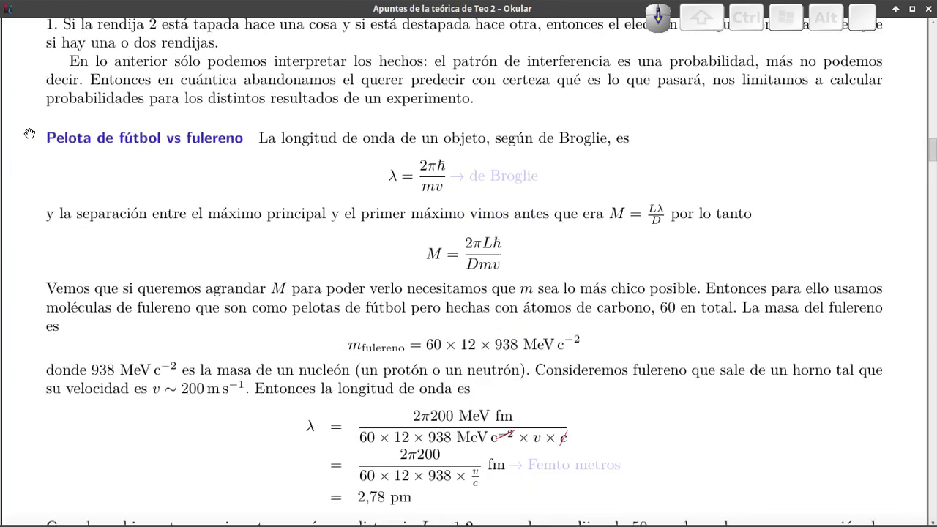
scroll(29, 133, "down", 1)
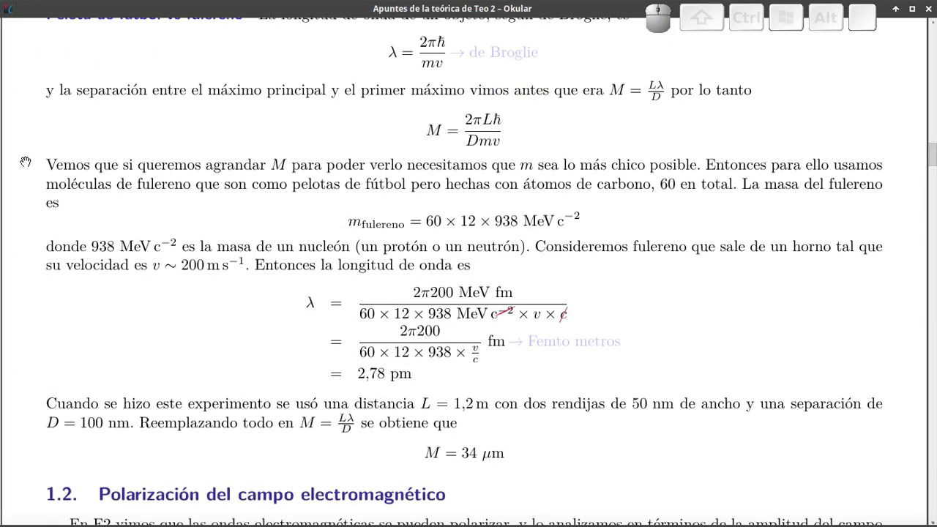
scroll(25, 162, "down", 7)
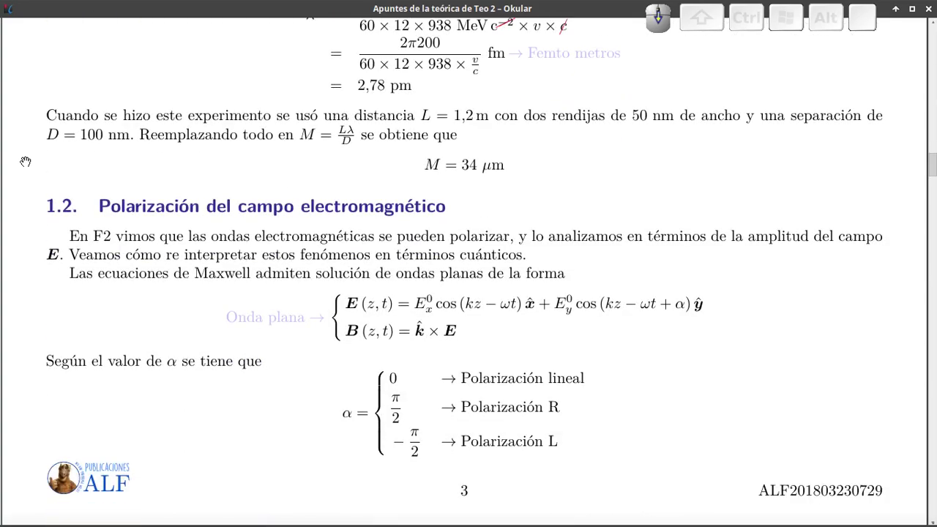
scroll(25, 161, "down", 5)
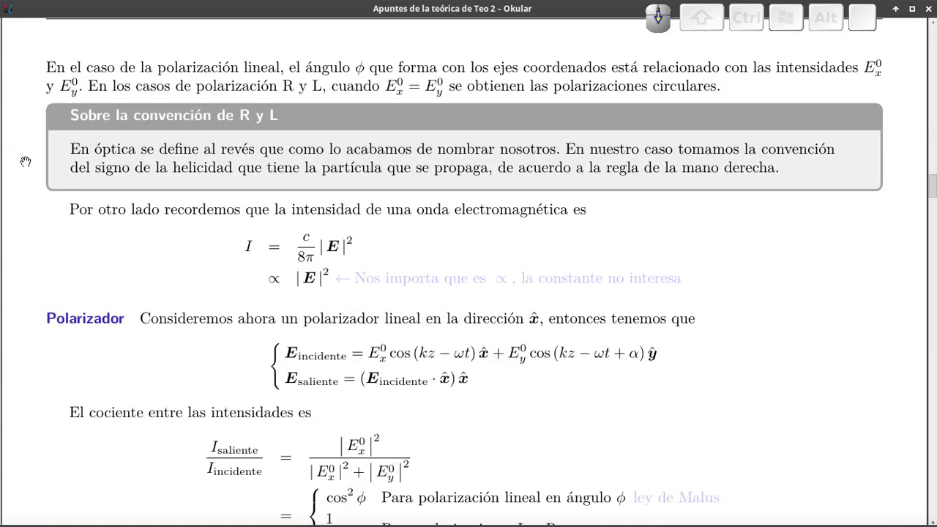
scroll(26, 161, "down", 5)
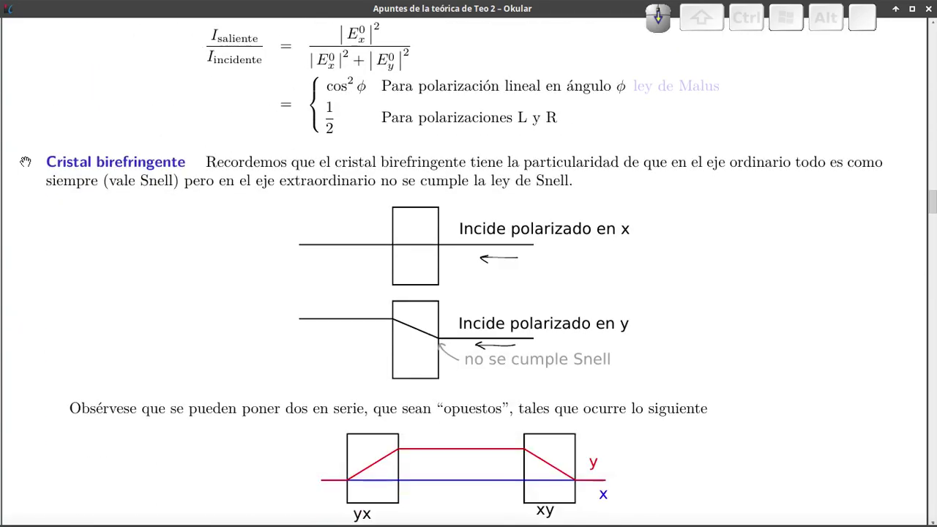
scroll(26, 161, "down", 5)
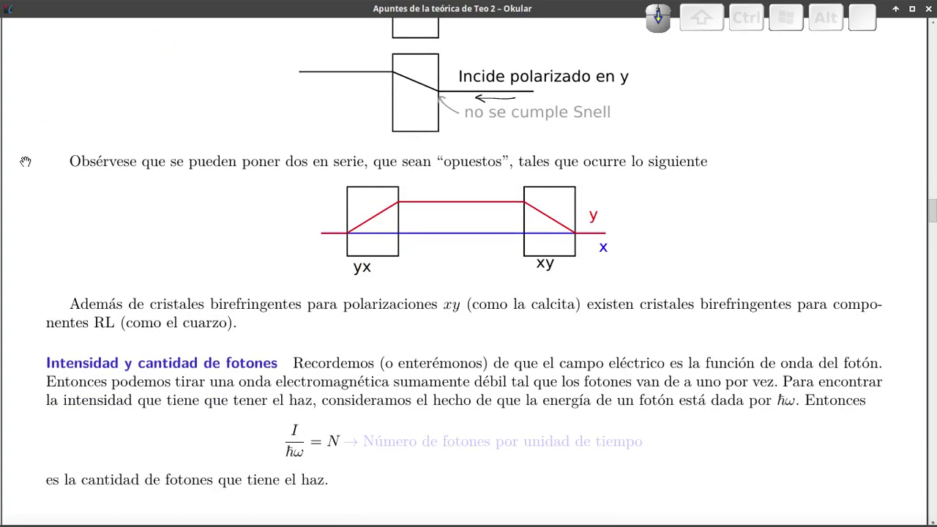
scroll(26, 161, "down", 4)
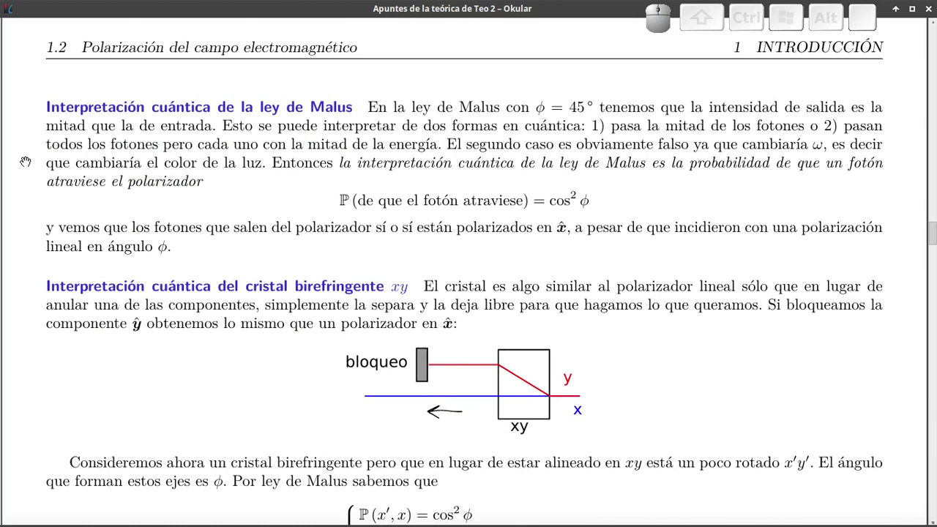
scroll(25, 161, "down", 2)
scroll(26, 161, "down", 4)
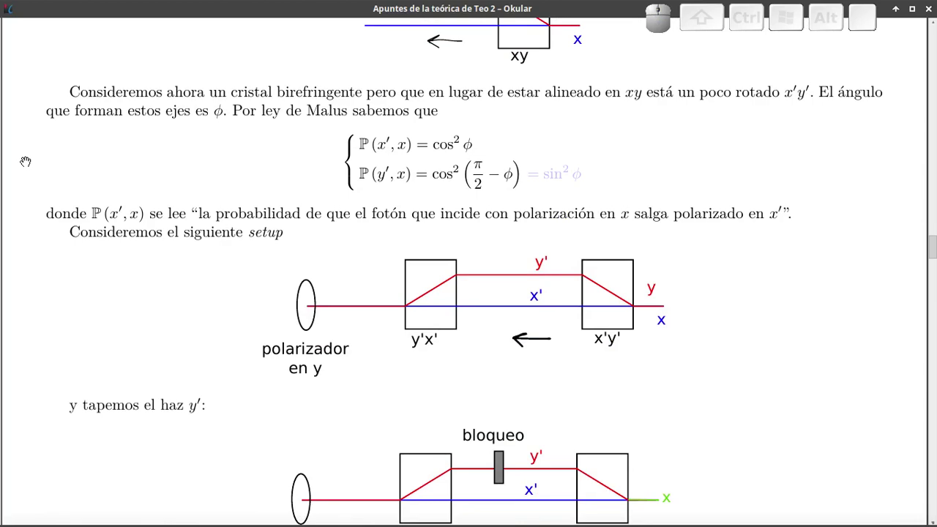
scroll(25, 161, "down", 8)
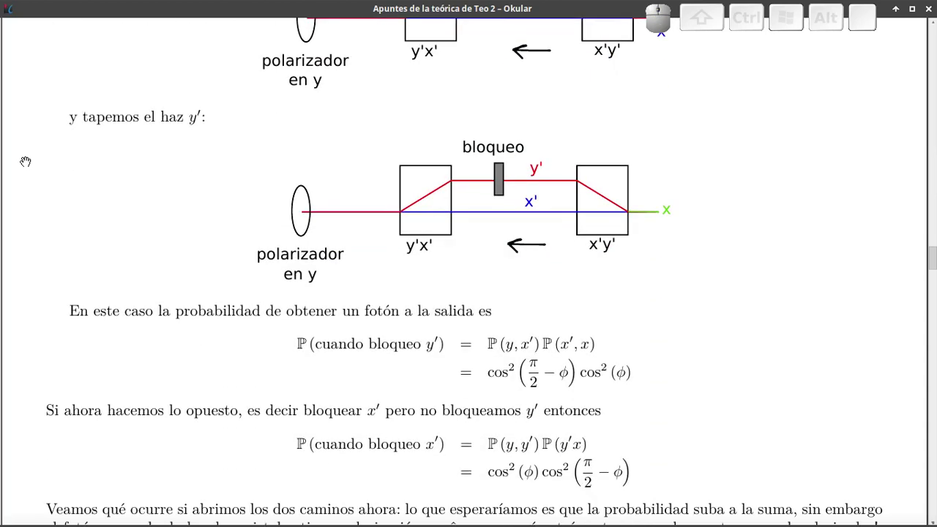
scroll(25, 161, "down", 10)
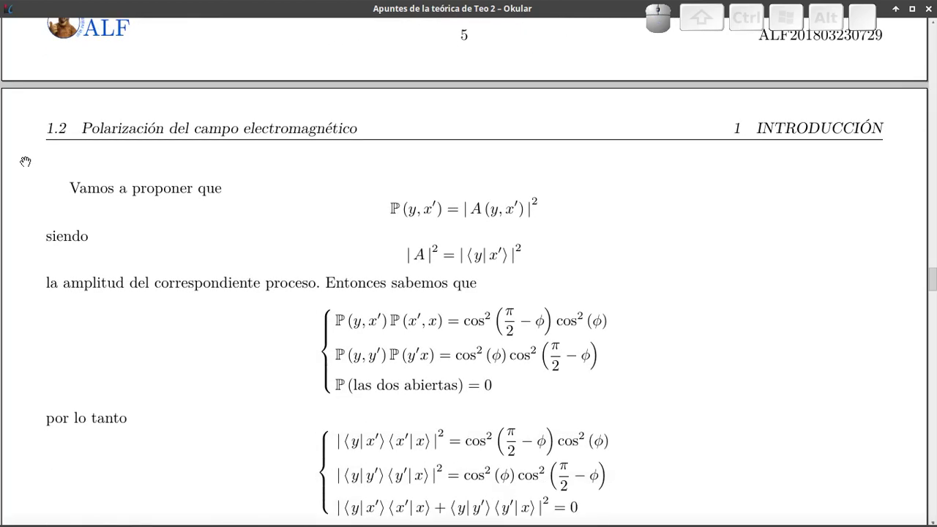
scroll(25, 161, "down", 4)
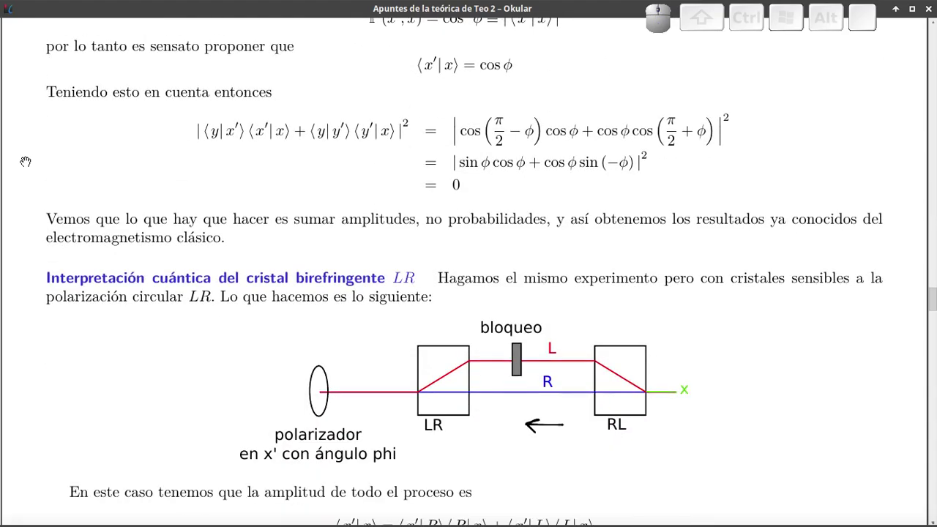
scroll(26, 161, "down", 10)
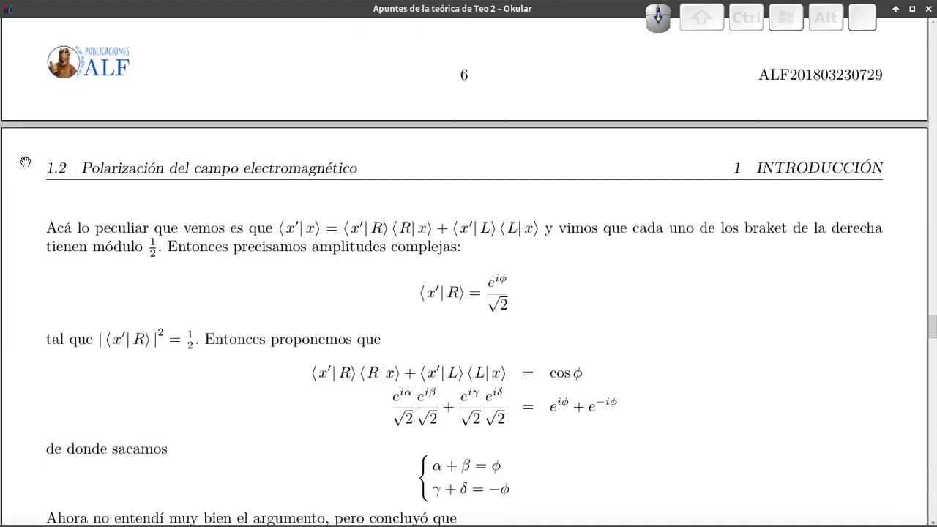
key("alt+F4")
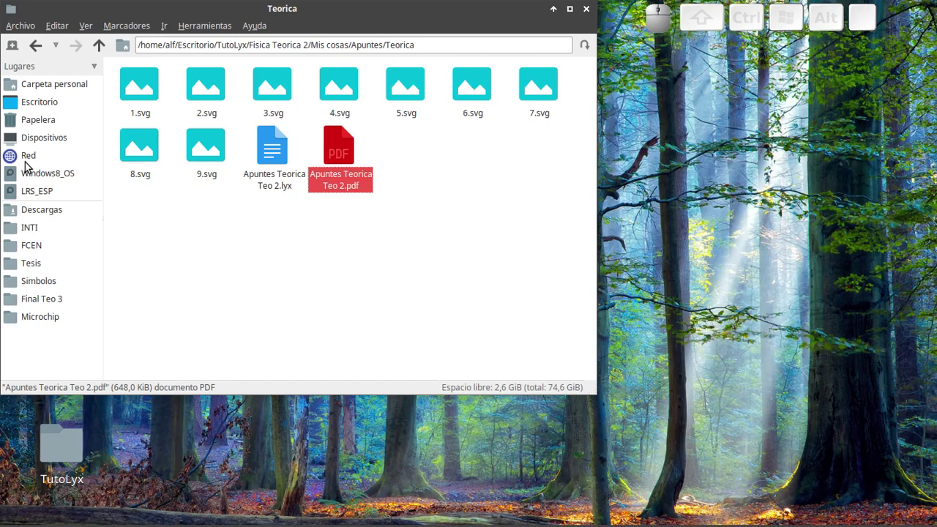
Return from the Teorica folder to the top-level TutoLyx folder.
key("BackSpace")
key("BackSpace")
key("BackSpace")
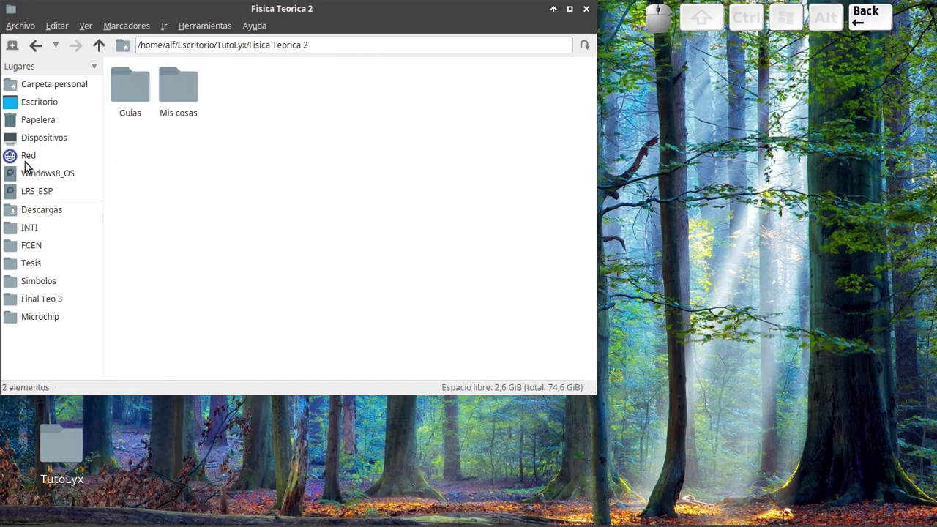
key("BackSpace")
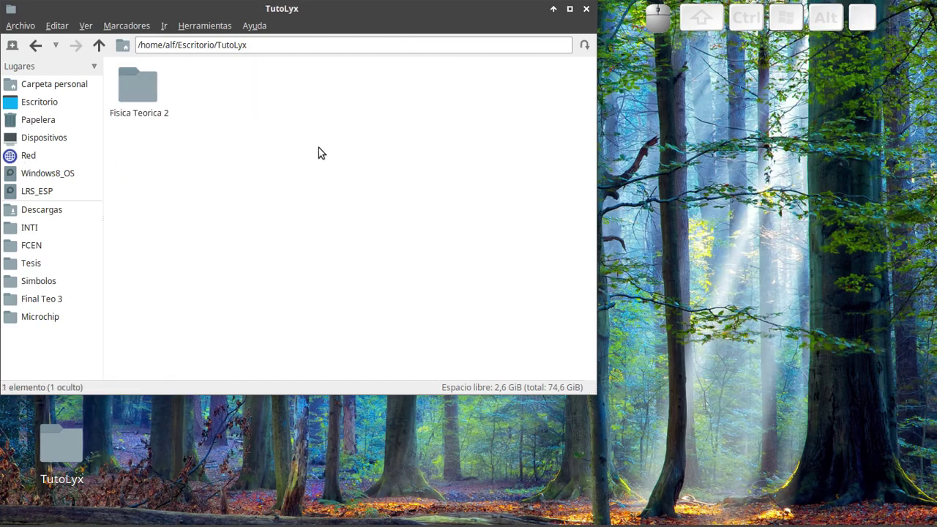
Create an empty file named Nuevo in the TutoLyx folder and open it in the Geany text editor.
right_click(318, 147)
mouse_move(319, 150)
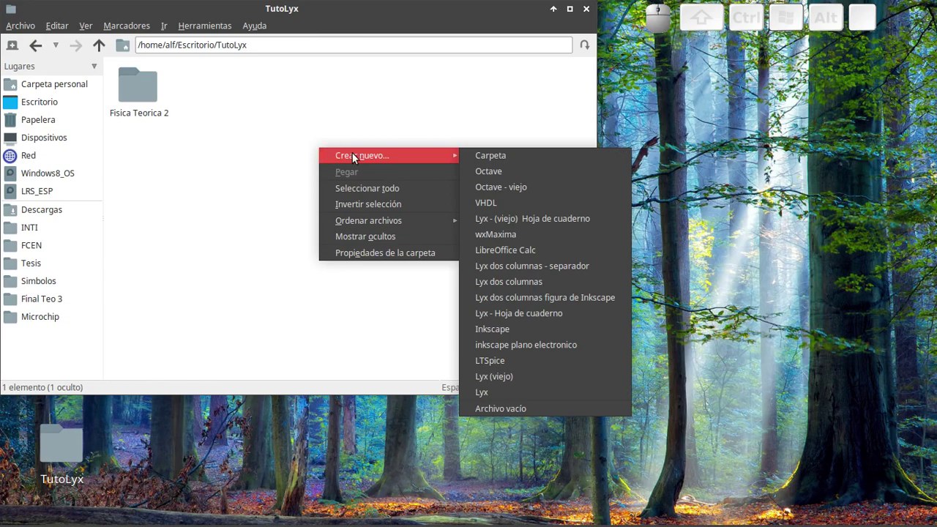
left_click(510, 407)
key("Return")
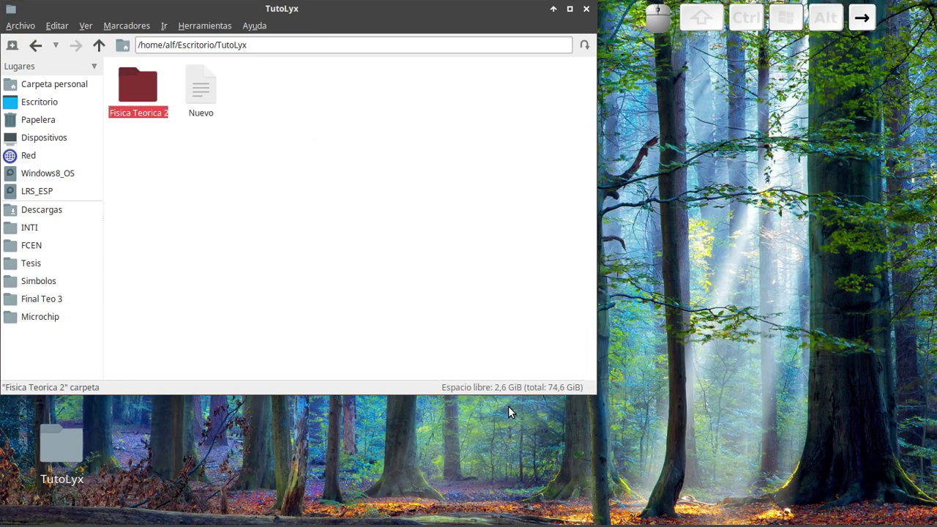
key("Return")
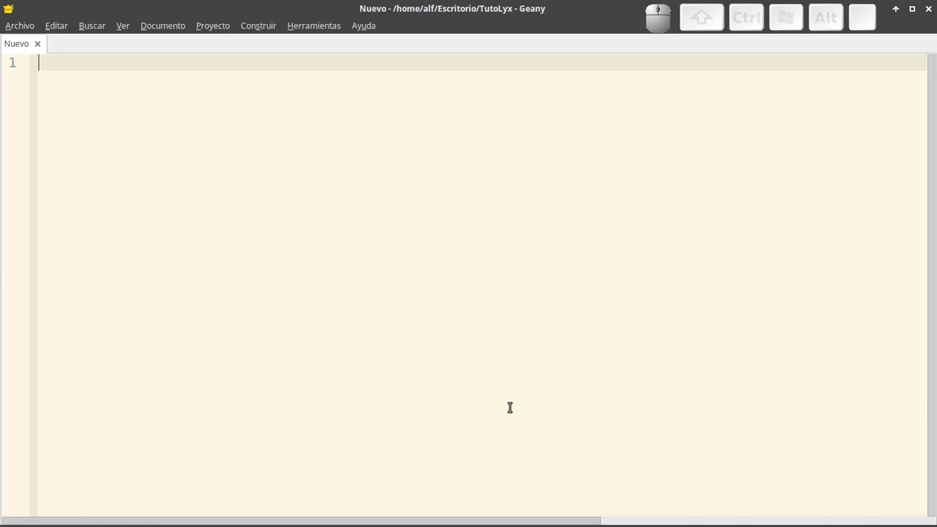
Write the heading "Programas:" with the indented first list item "1) Lyx." below it.
type("Pr")
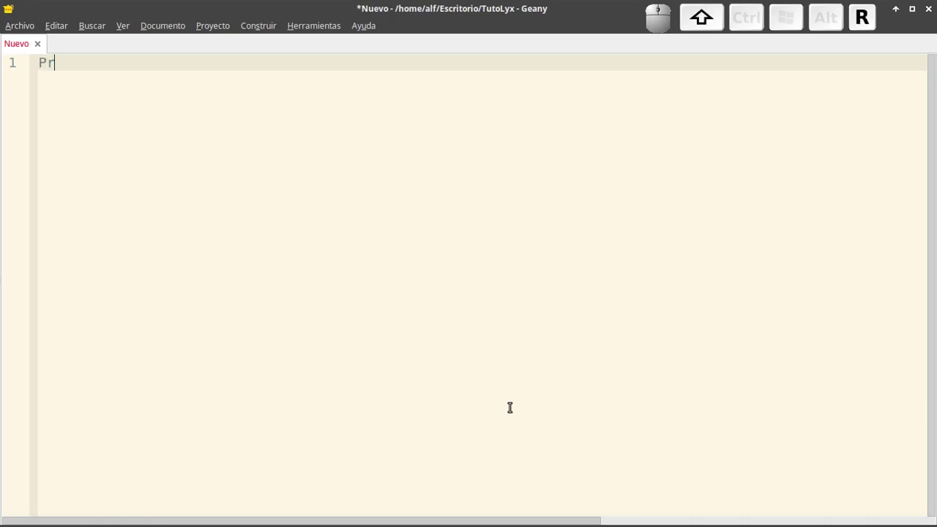
type("ogramas:")
key("Return")
key("Tab")
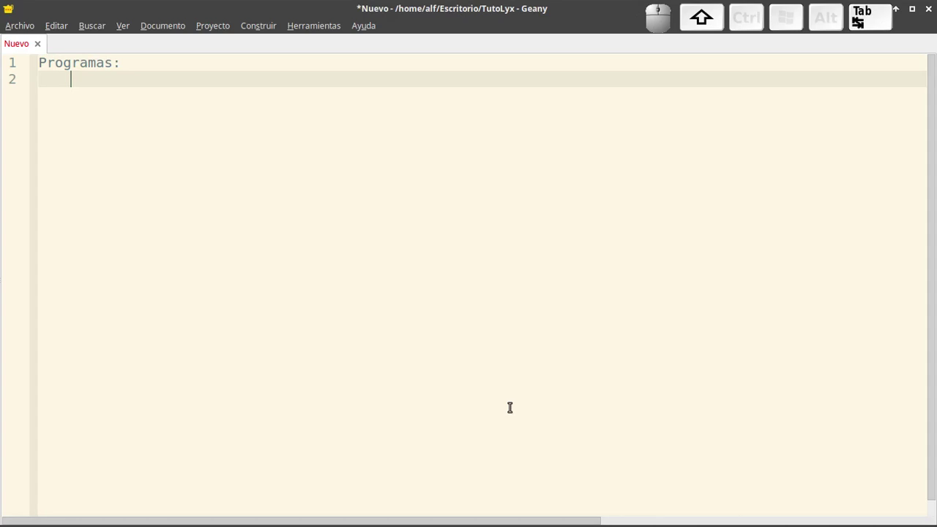
type("1) ")
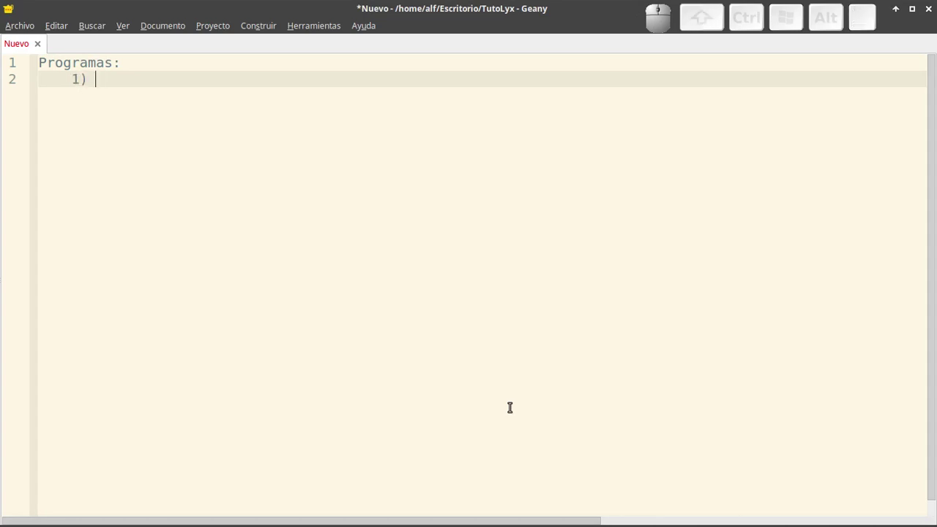
type("Lyx.")
key("Return")
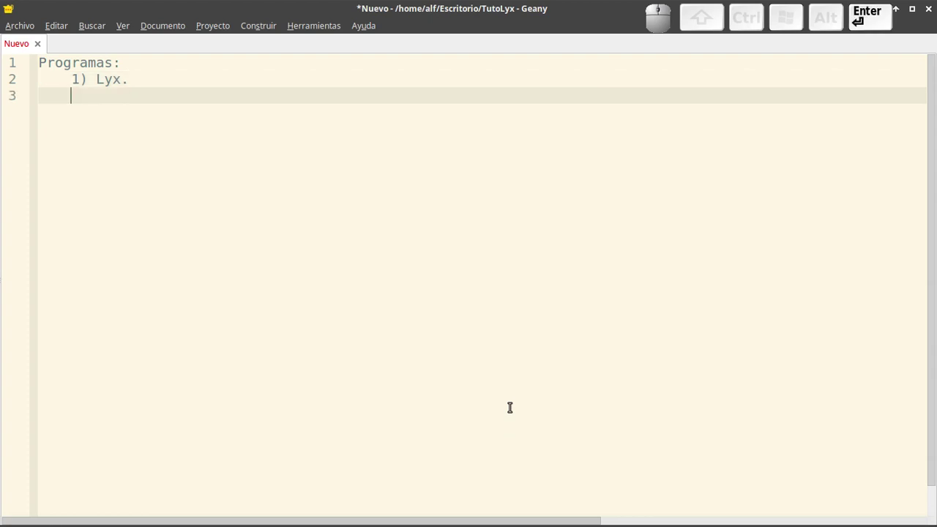
Add the indented list items "2) Inkscape." and "3) Dropbox." on separate lines below the Lyx item.
type("2)")
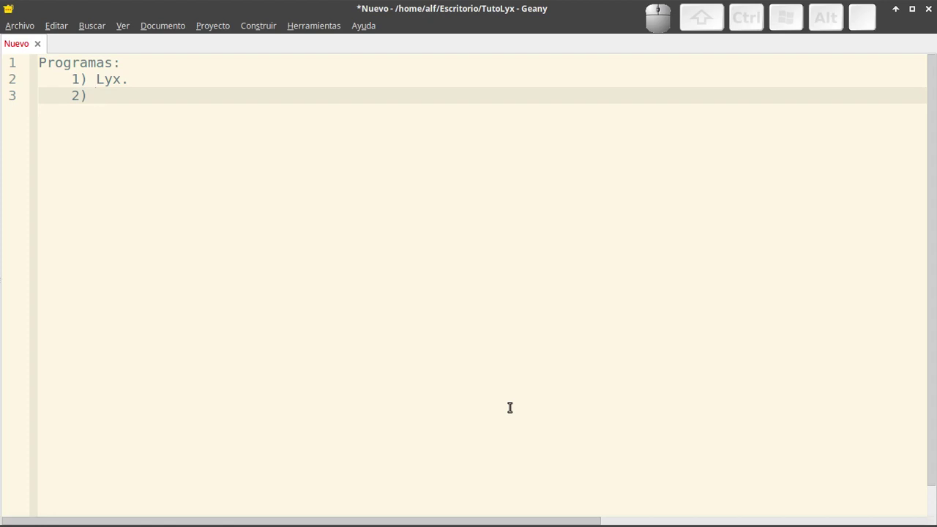
type("Ik")
key("BackSpace")
type("nkscape.")
key("Return")
type("3")
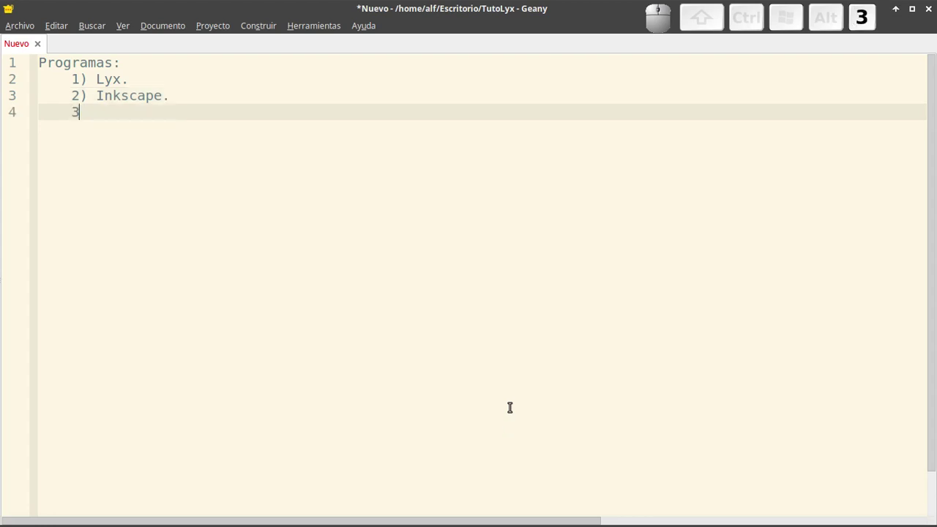
type(") Drop")
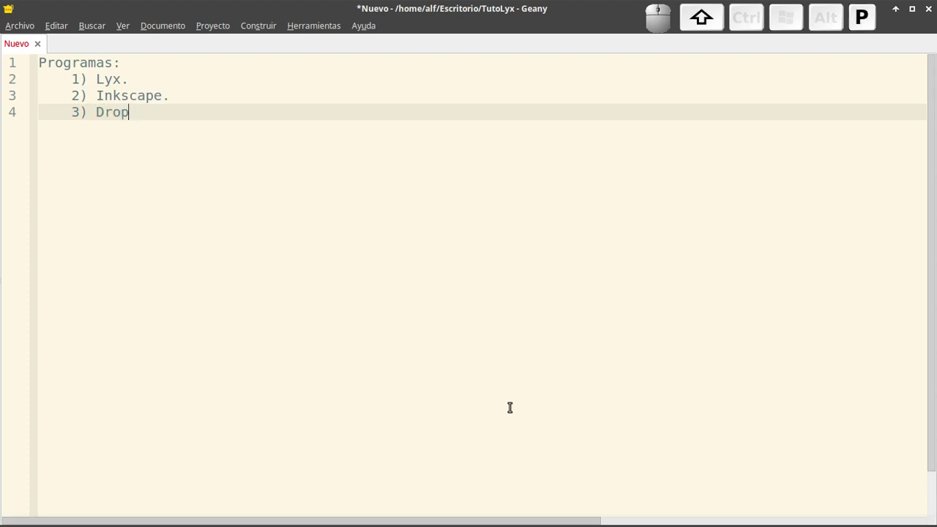
type("box.")
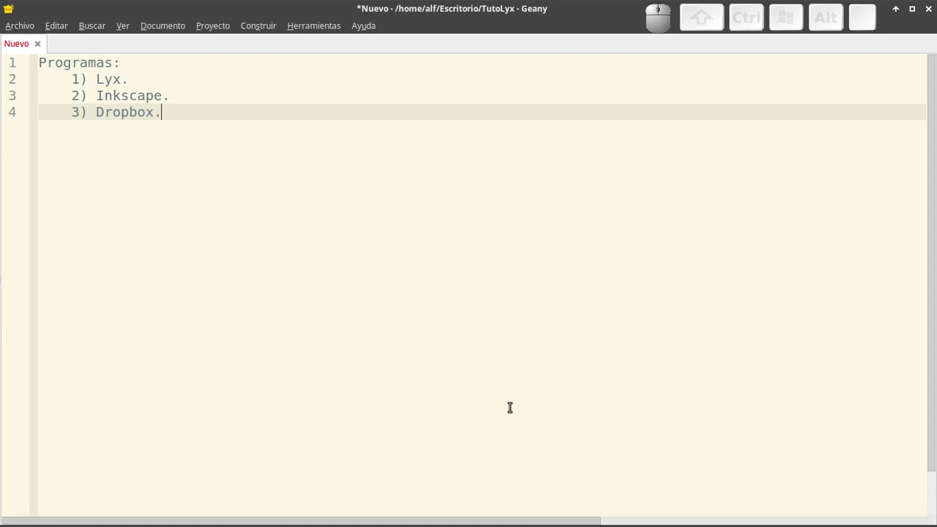
mouse_move(518, 525)
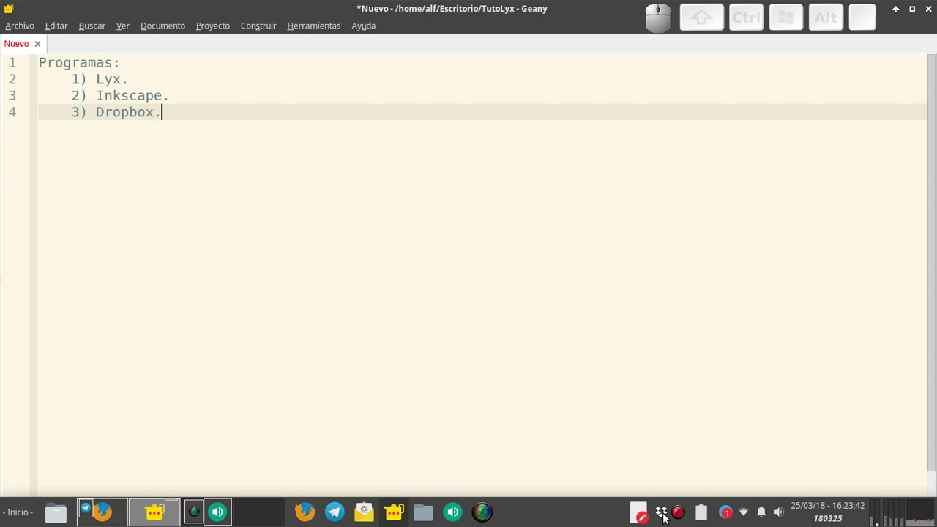
mouse_move(662, 514)
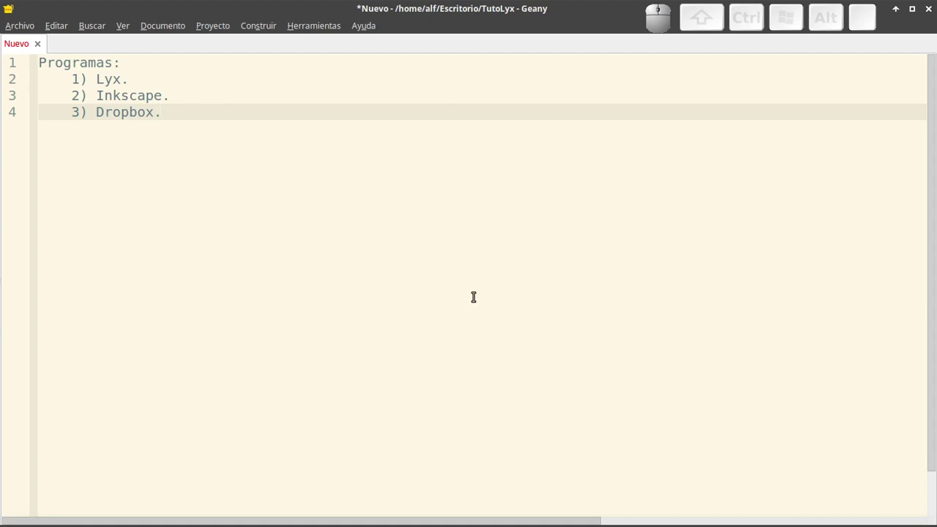
Save the Nuevo file and select the "1) Lyx." item in the program list.
key("ctrl+s")
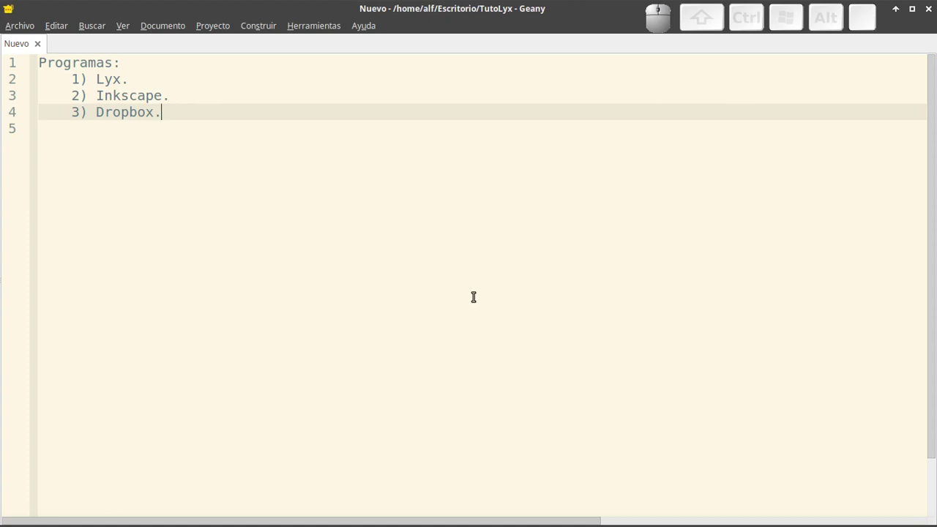
key("Up")
key("Up")
key("Home")
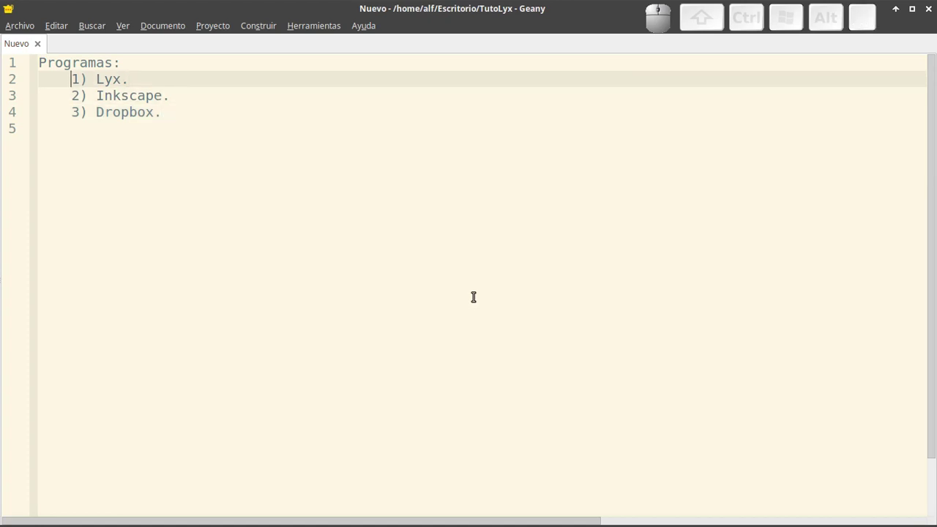
key("shift+Down")
key("shift+End")
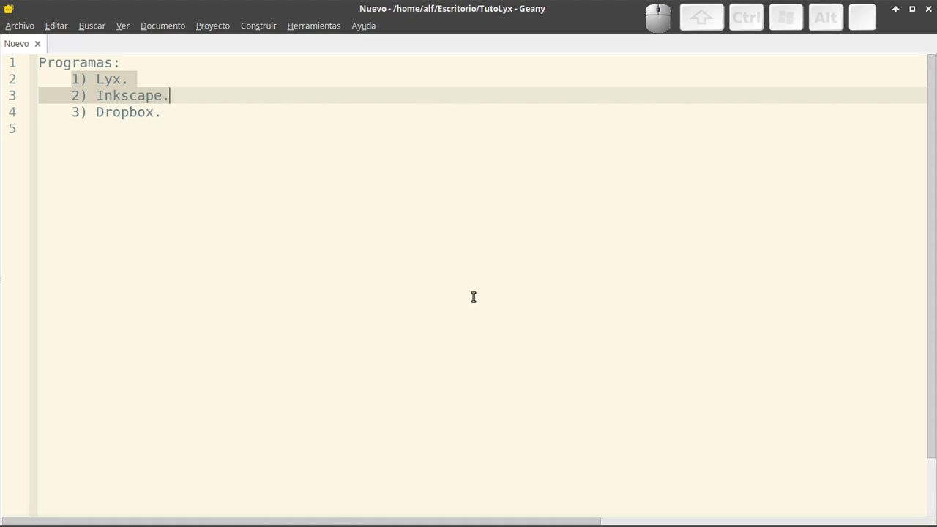
key("Up")
key("shift+Home")
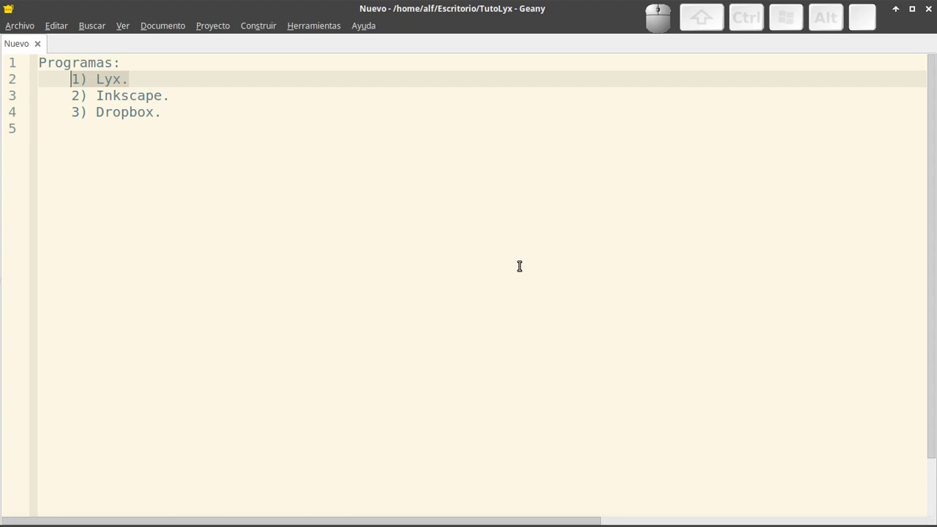
Launch LyX and create a new empty document.
key("super")
type("ly")
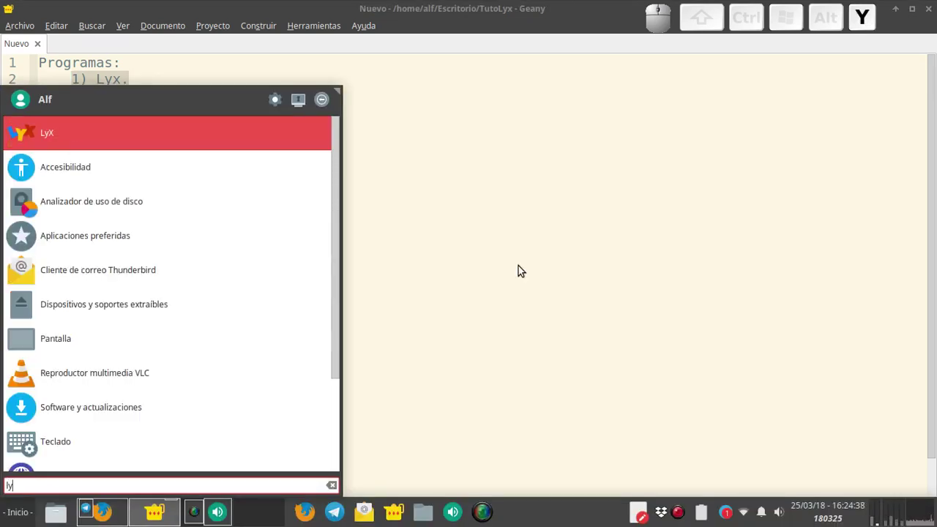
type("x")
key("Return")
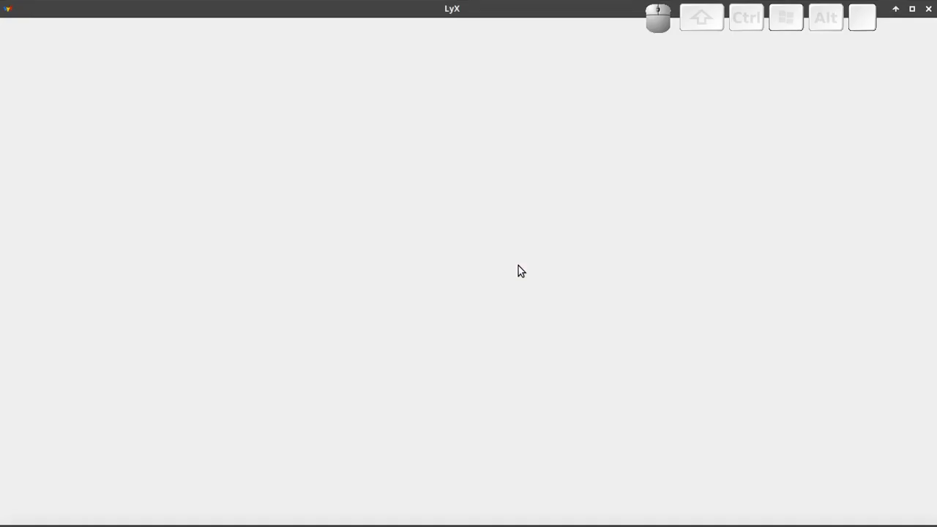
key("ctrl+n")
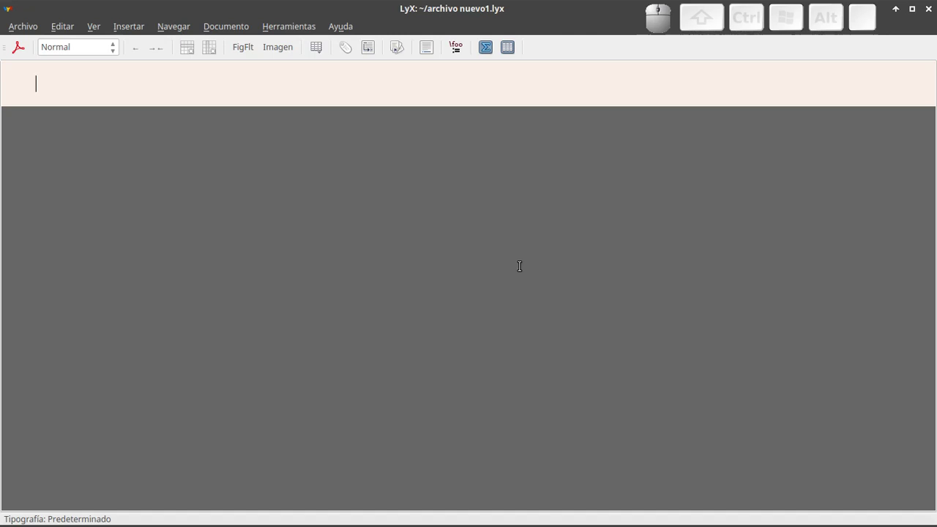
Insert a displayed equation in the empty document and place an empty fraction in it with the \frac command.
key("ctrl+shift+m")
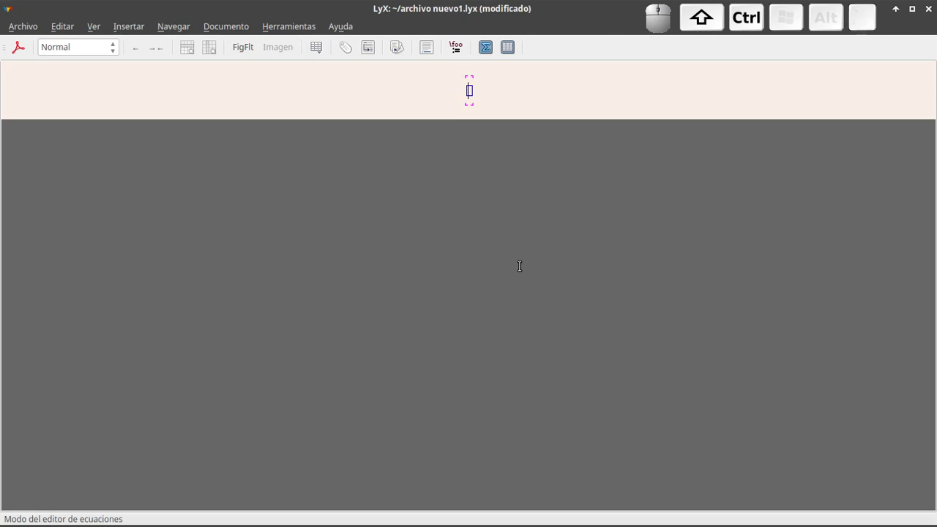
type("\\")
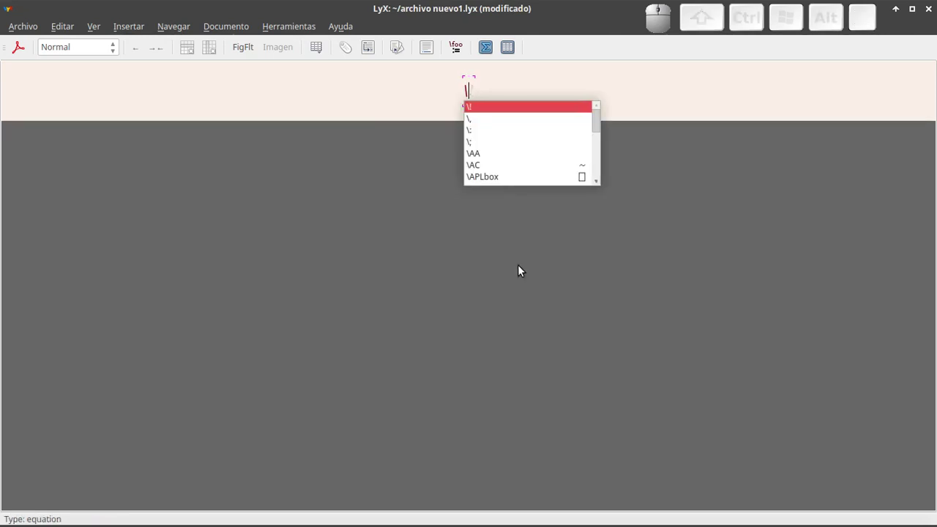
type("fra")
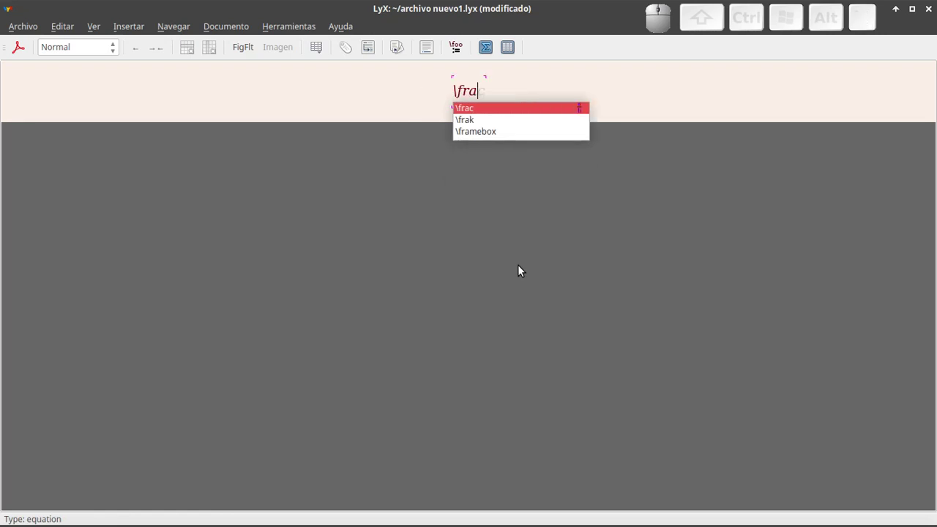
key("Return")
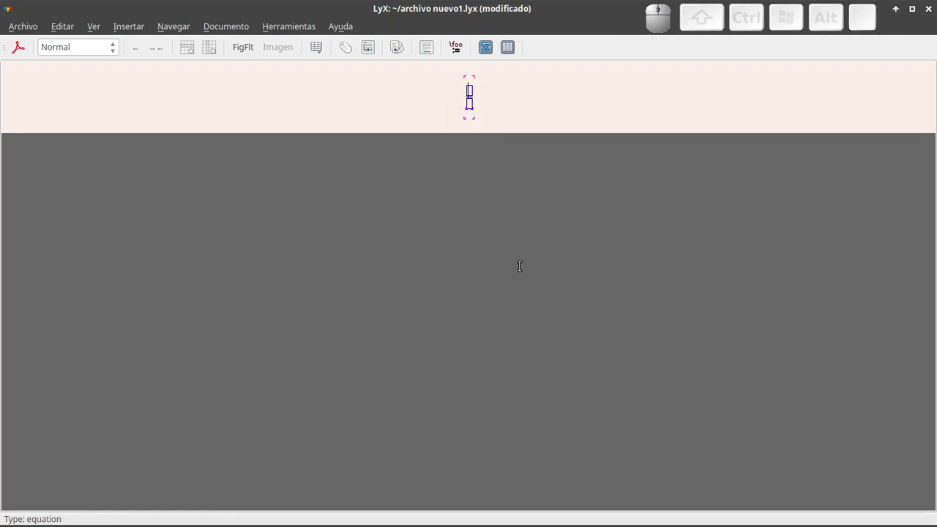
Fill the fraction with Δy as numerator and Δx as denominator using \Delta, and move the cursor out of the equation.
type("\\Del")
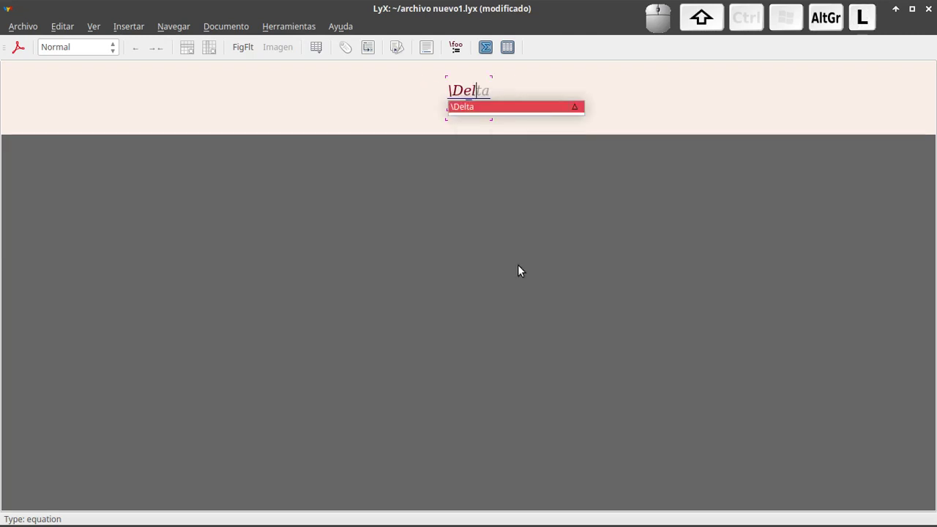
key("Return")
key("Down")
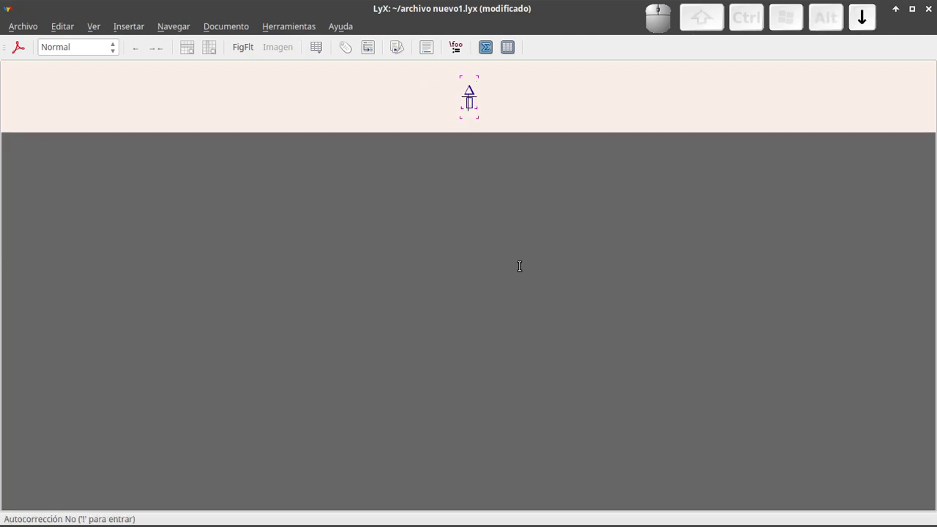
key("Up")
type("y")
key("Down")
type("\\De")
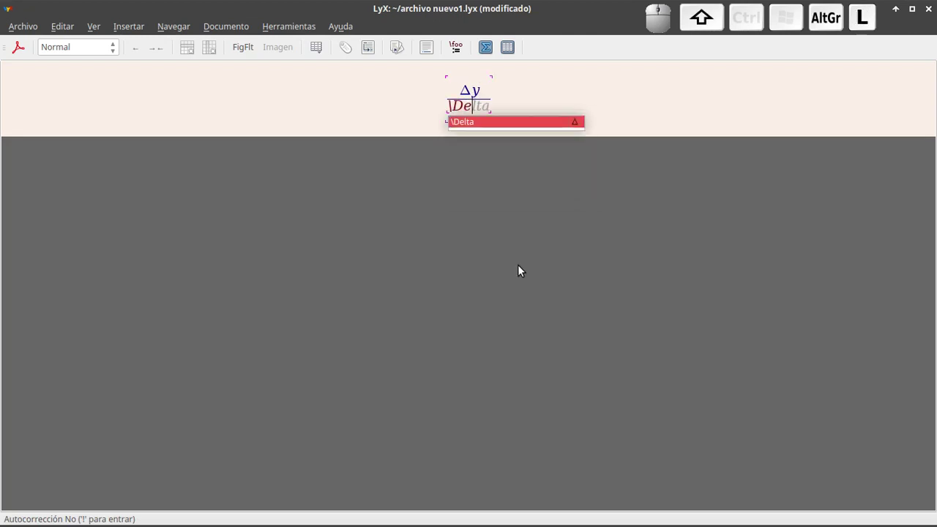
key("Return")
type("x")
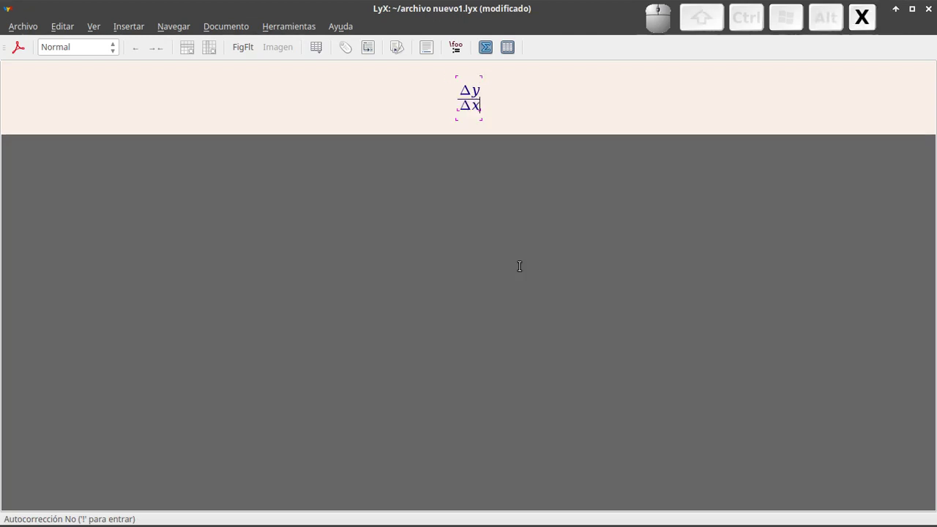
key("Right")
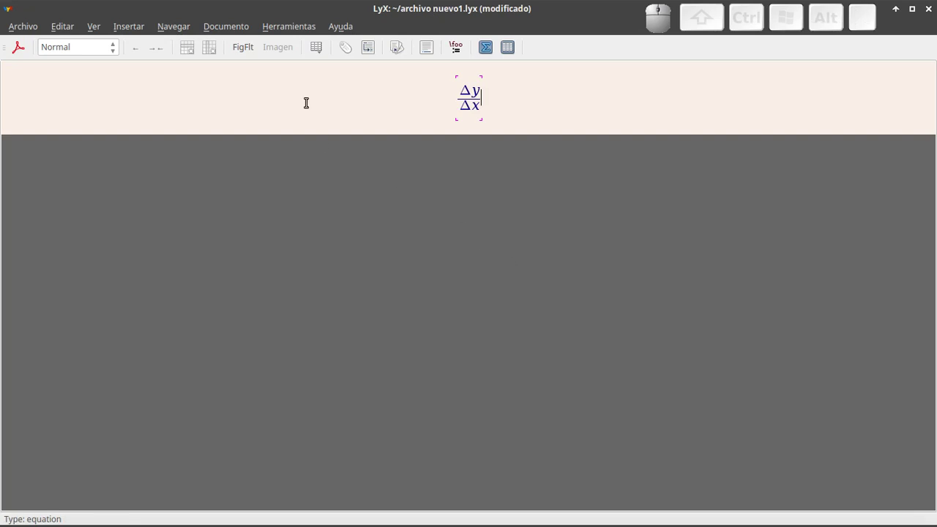
key("Right")
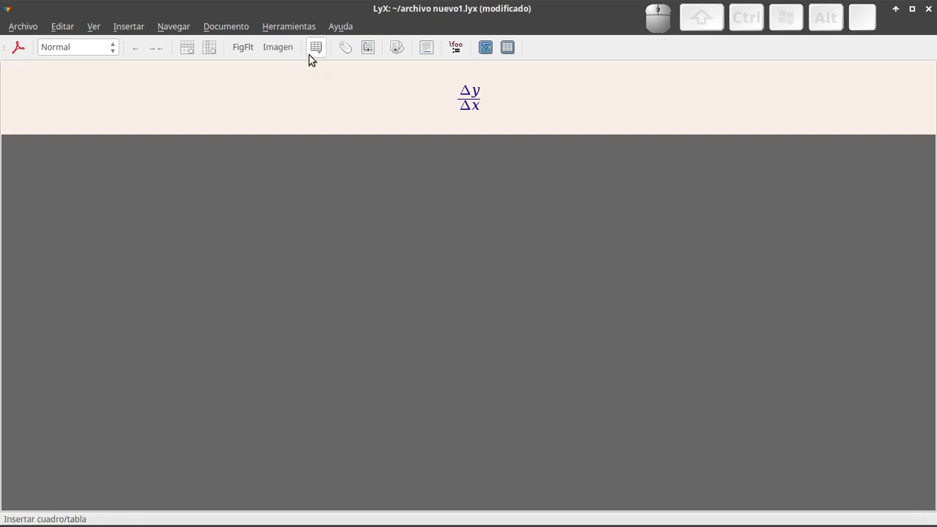
Open the LyX preferences and display the Autocompletar settings under Edición.
left_click(280, 26)
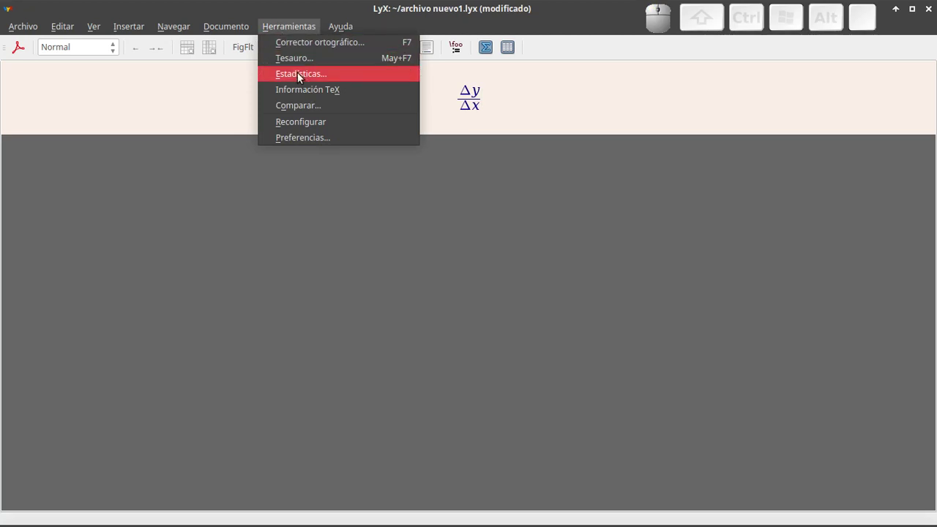
left_click(310, 138)
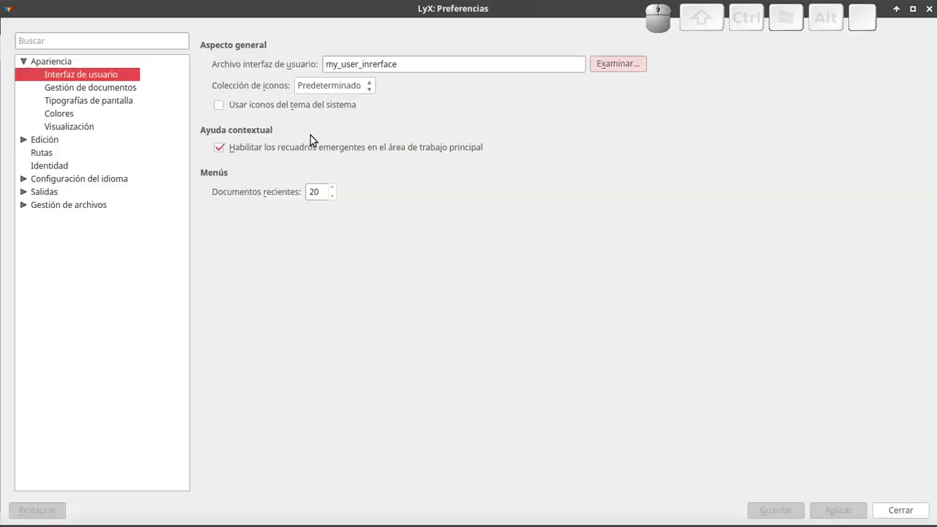
left_click(24, 141)
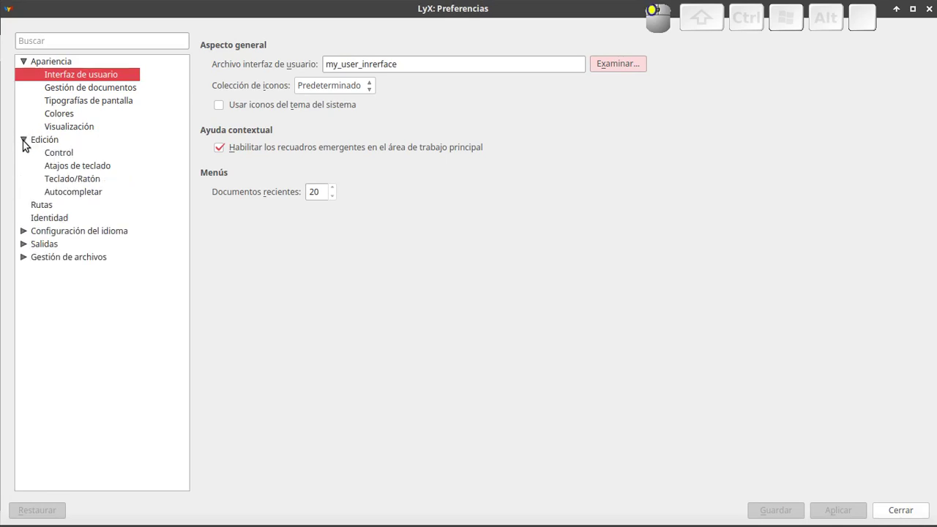
left_click(67, 191)
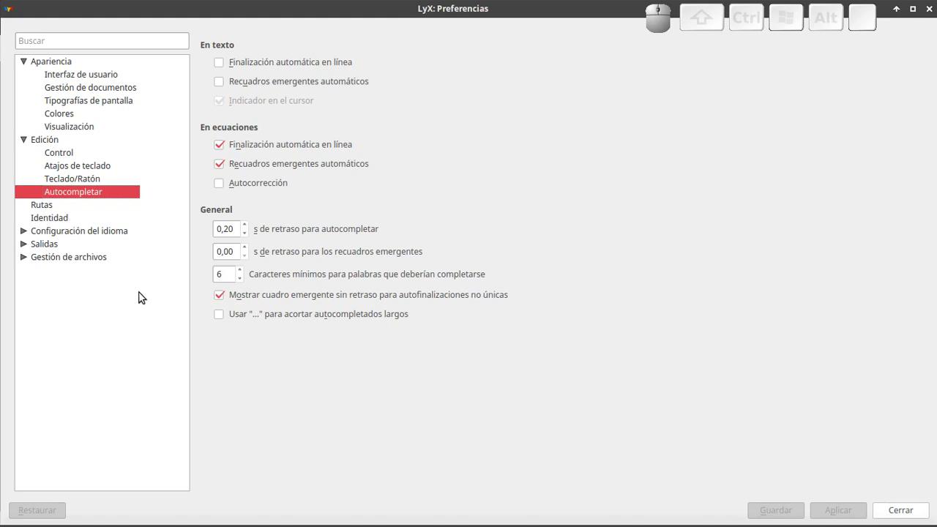
Expand the Configuración del idioma, Salidas and Gestión de archivos categories in the preferences.
left_click(23, 231)
left_click(23, 270)
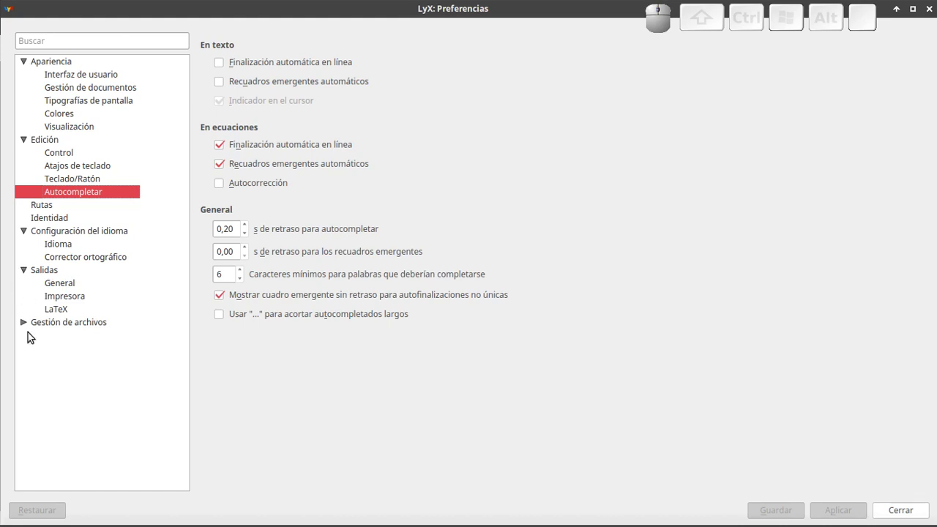
left_click(24, 322)
Examine every preferences page in order, from Apariencia through Edición, Rutas, Identidad, language and output settings to Formatos de archivo.
left_click(69, 61)
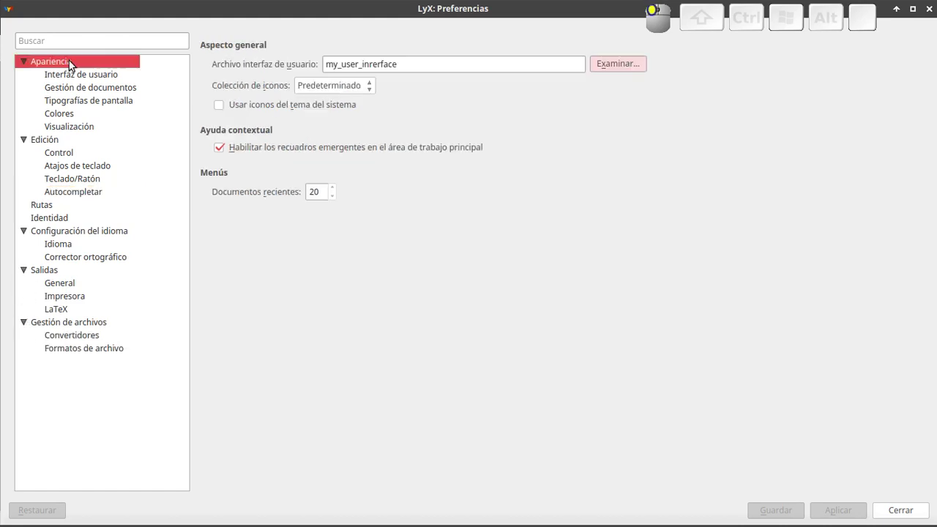
key("Down")
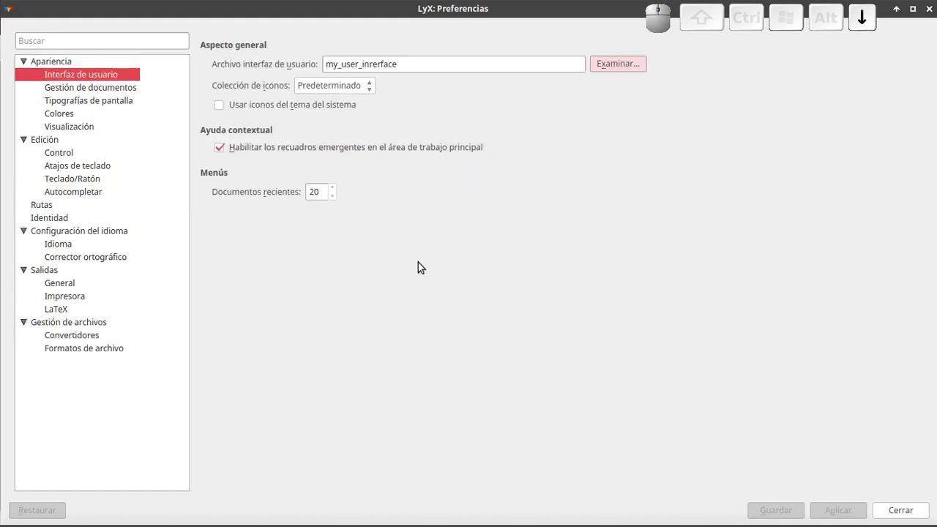
key("Down")
key("Down")
key("Down")
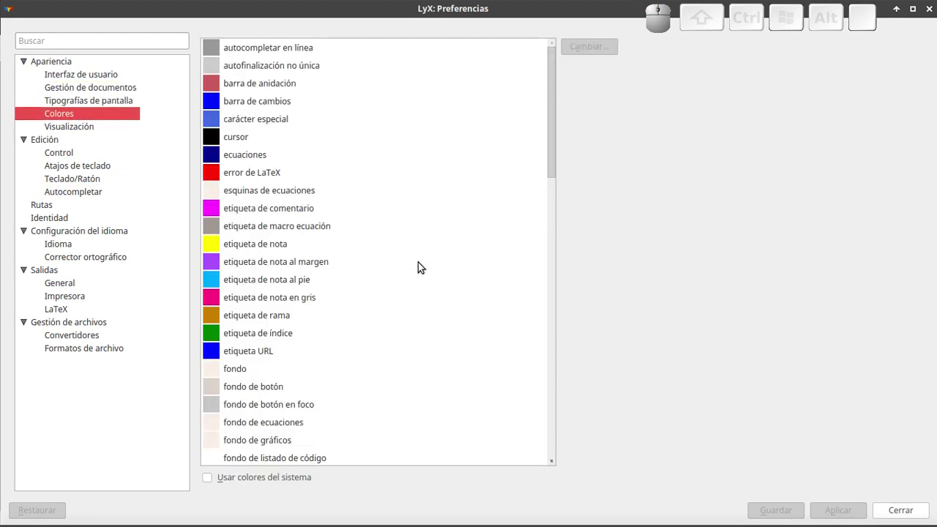
key("Down")
key("Down")
key("Down")
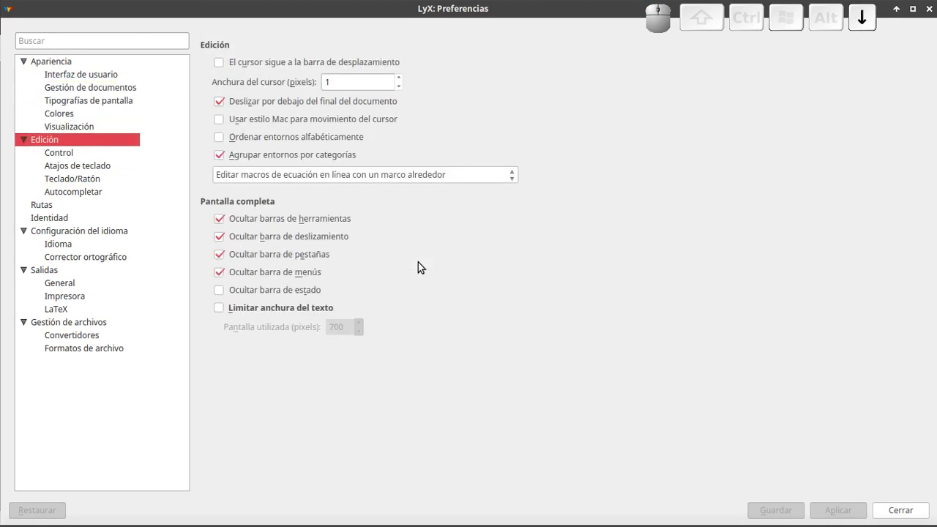
key("Down")
key("Down")
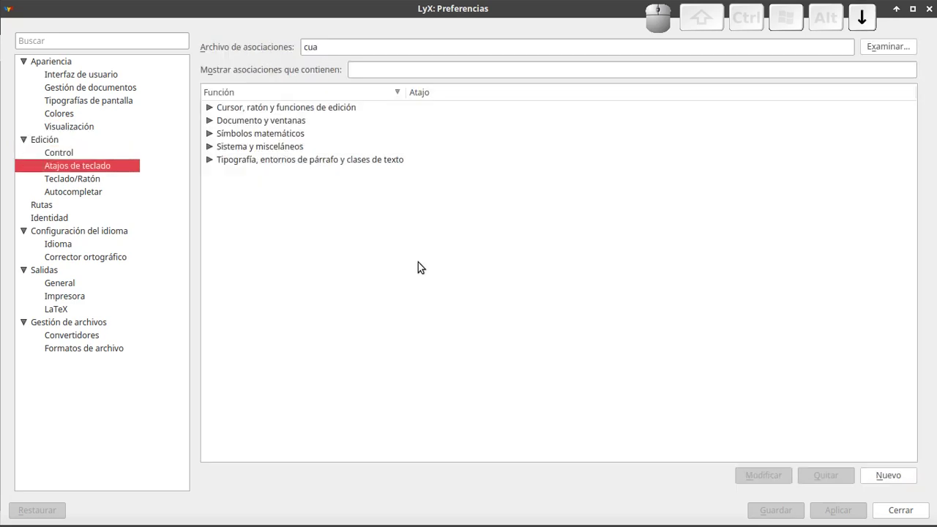
key("Down")
key("Down")
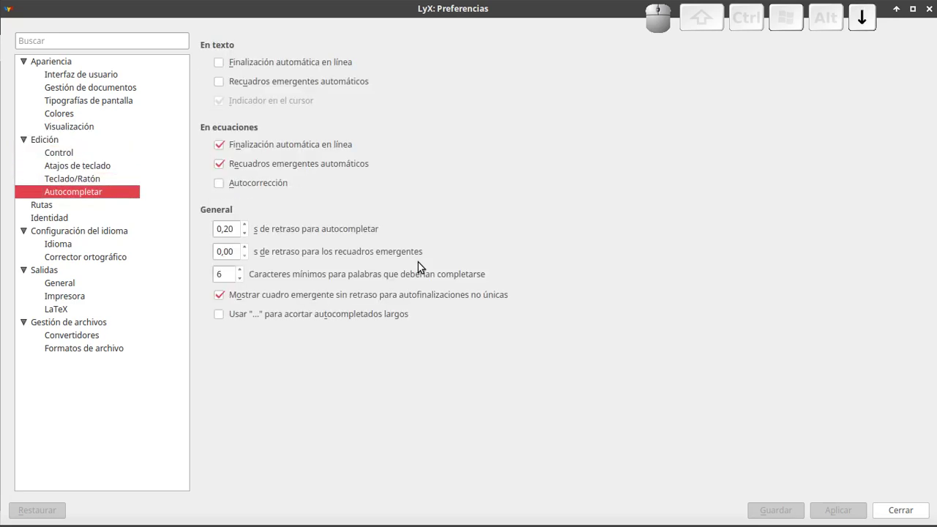
key("Down")
key("Down")
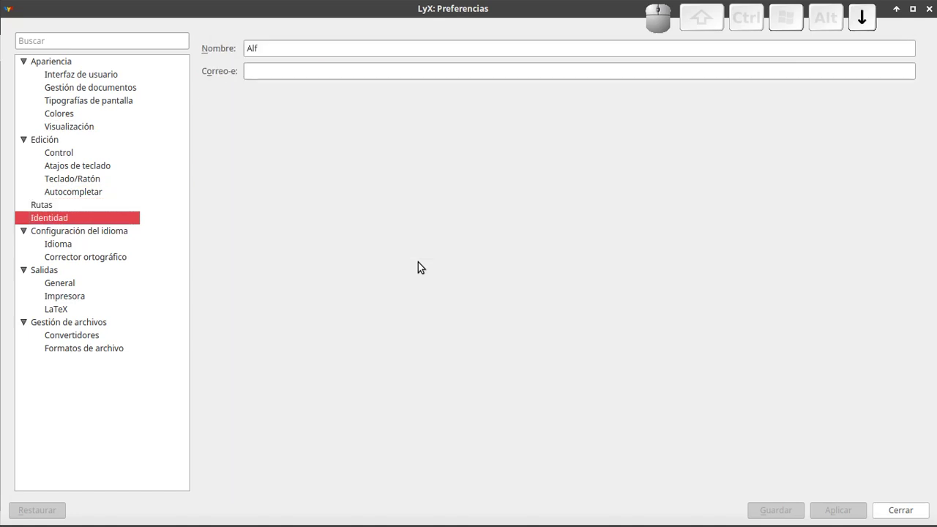
key("Down")
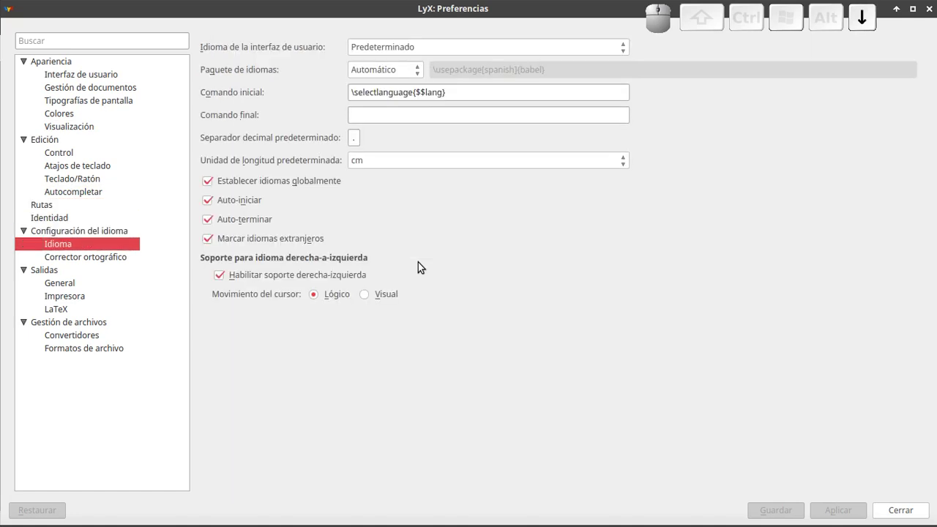
key("Down")
key("Down")
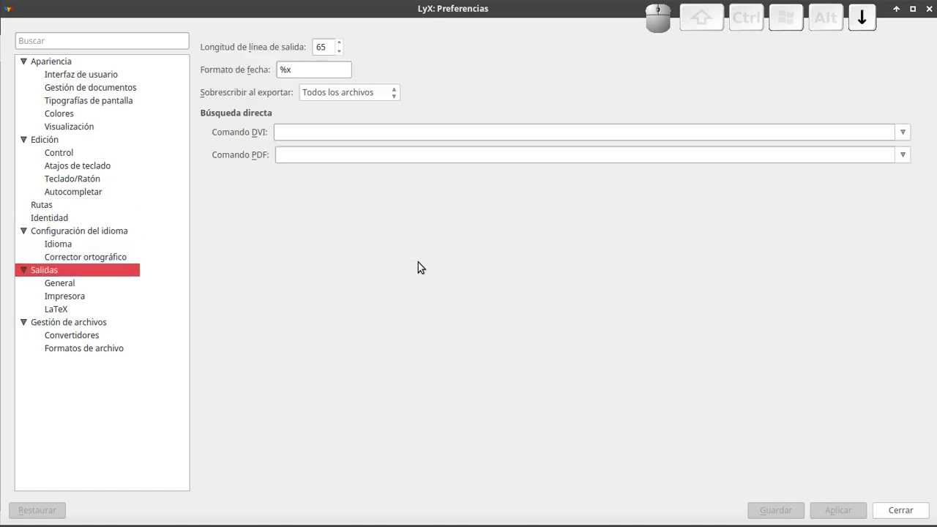
key("Down")
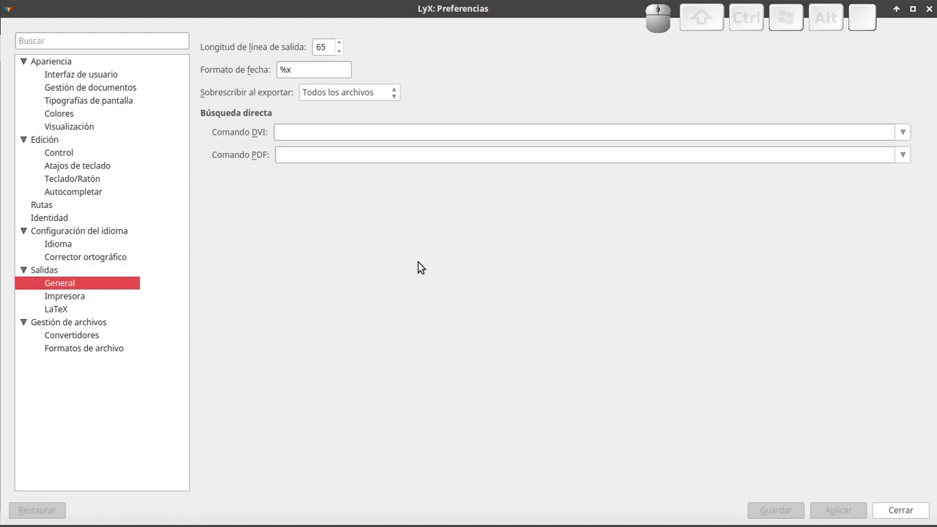
key("Down")
key("Down")
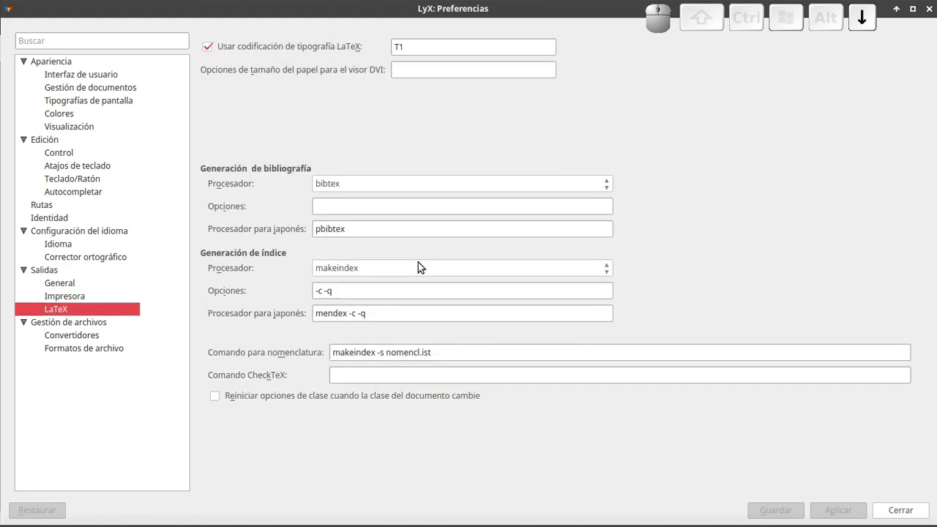
key("Down")
key("Down")
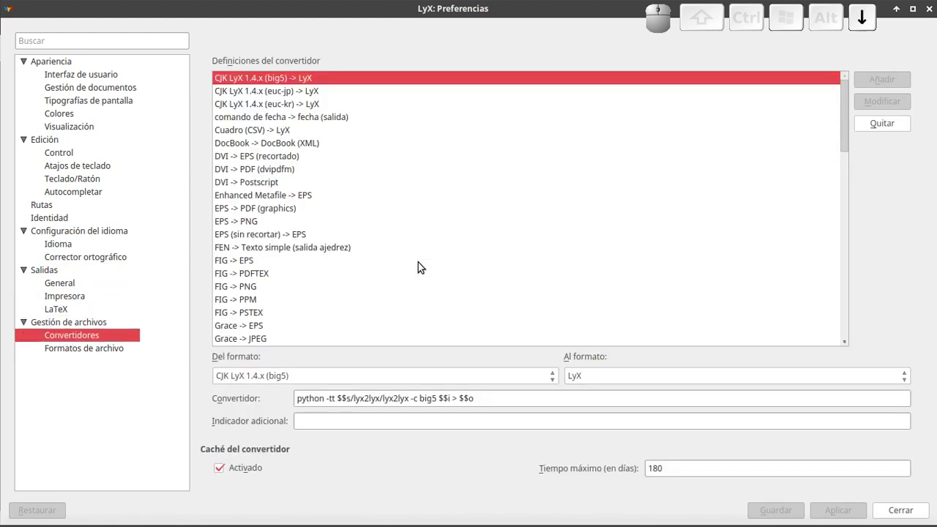
key("Down")
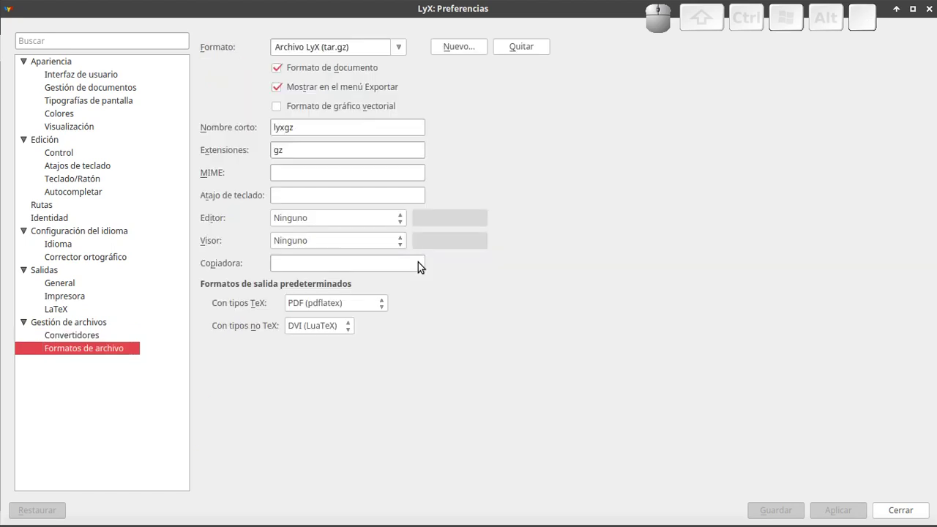
Close the preferences, open the document settings and look through the pages from Módulos onward, ending on Preámbulo LaTeX.
key("alt+F4")
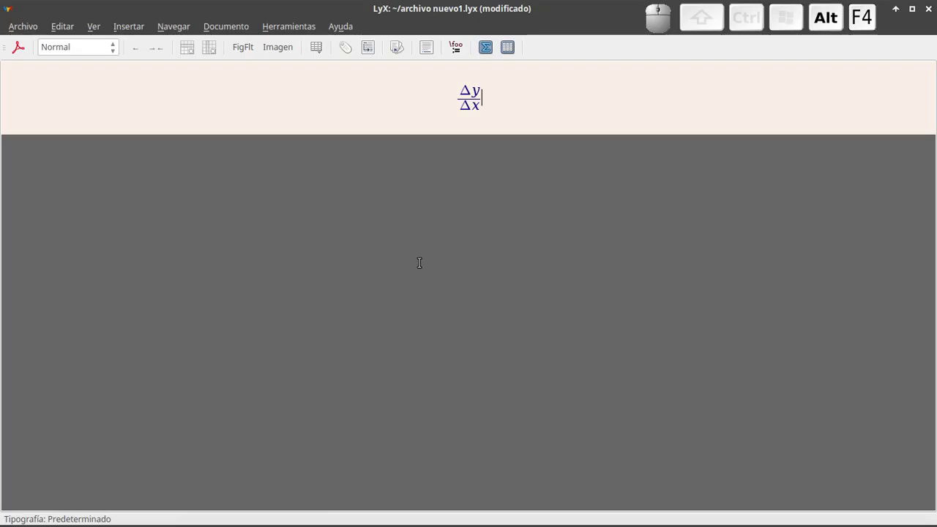
left_click(284, 27)
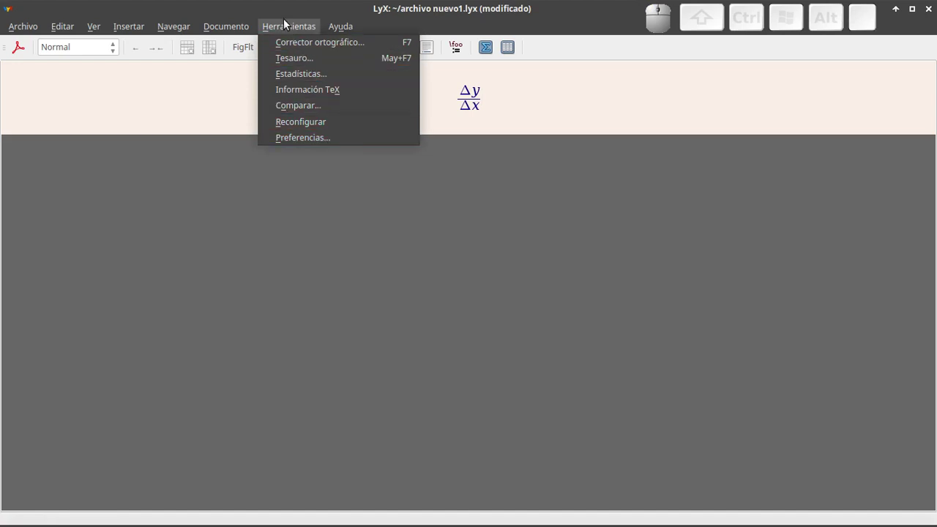
mouse_move(224, 28)
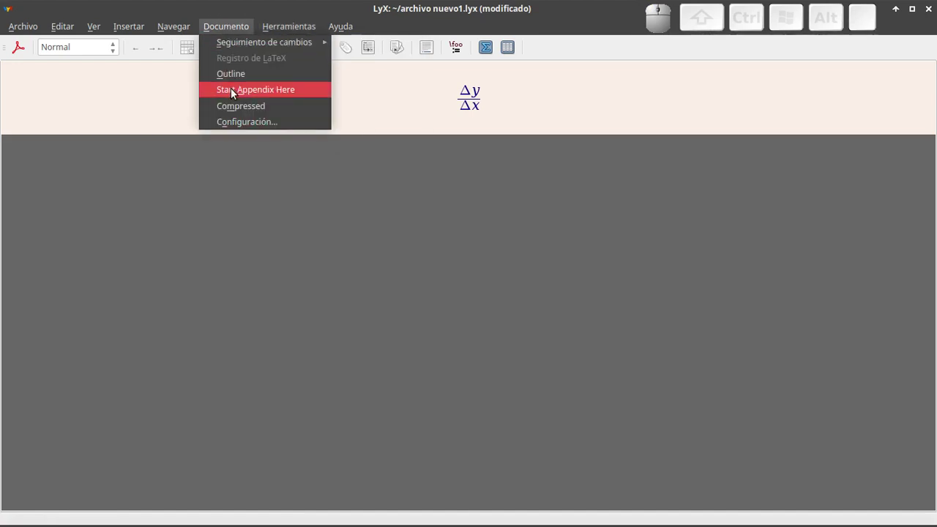
left_click(236, 123)
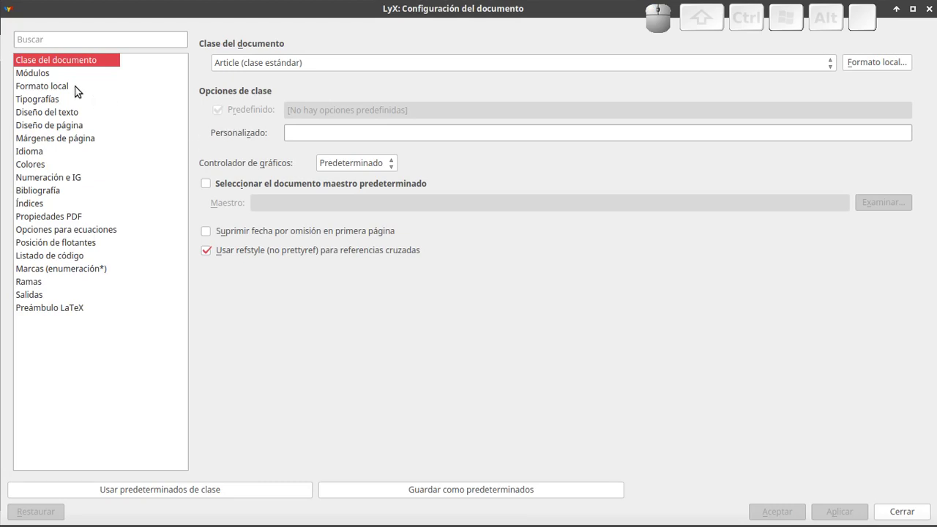
left_click(35, 65)
key("Down")
key("Down")
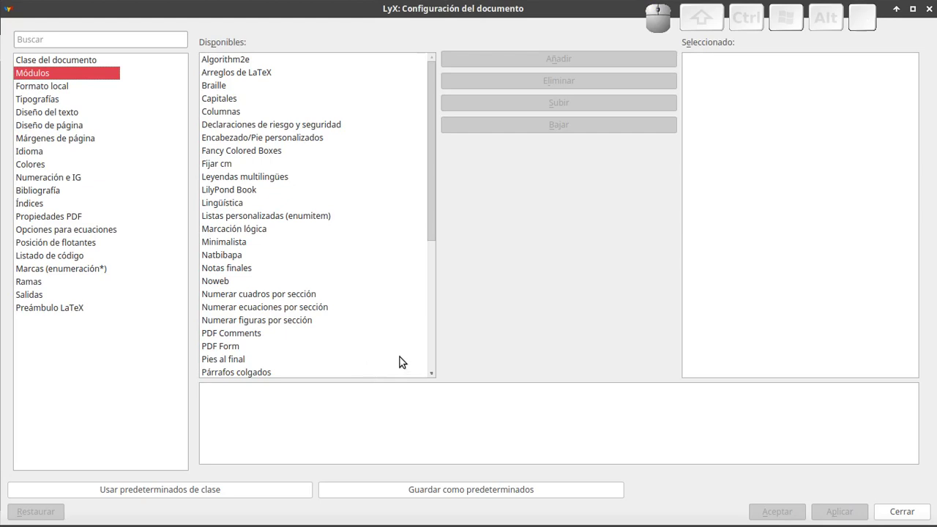
key("Down")
key("Down")
key("Down")
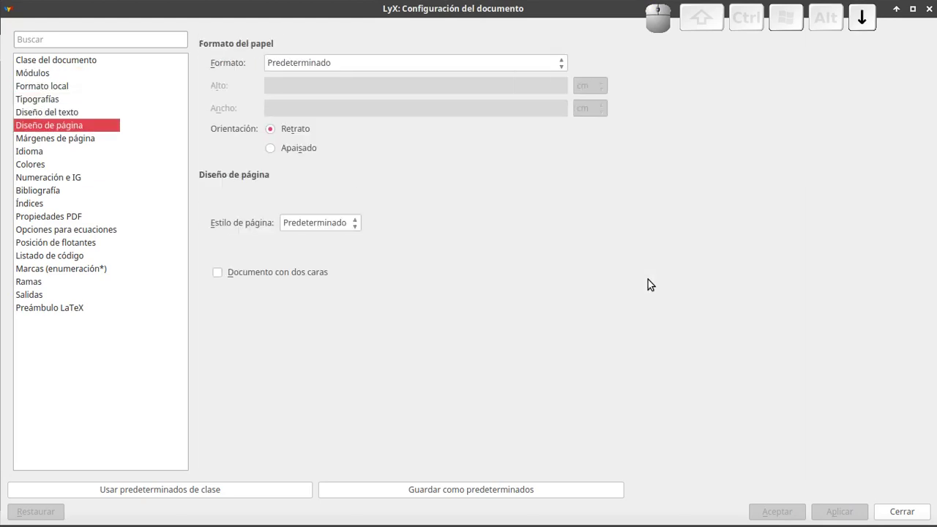
key("Down")
key("End")
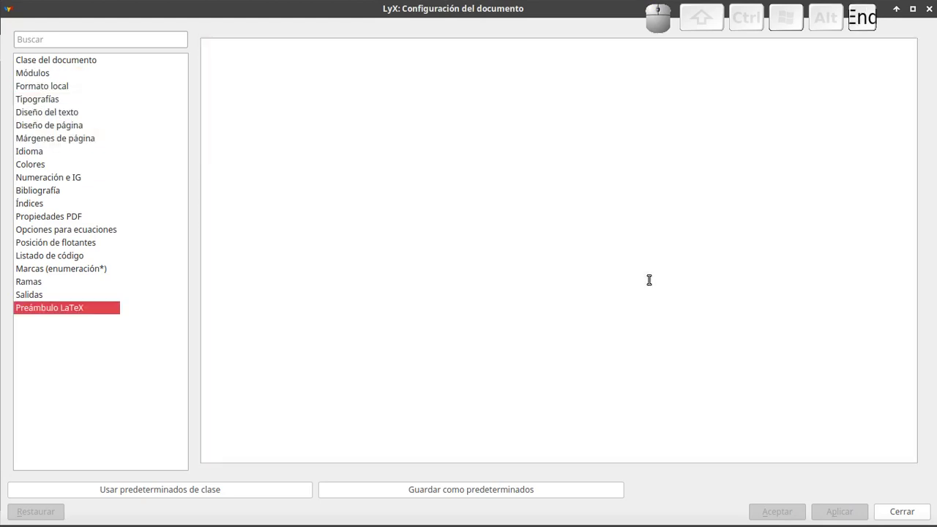
Try entering \usepackage{...} in the LaTeX preamble, and close the document settings without applying it.
left_click(350, 173)
type("\\use")
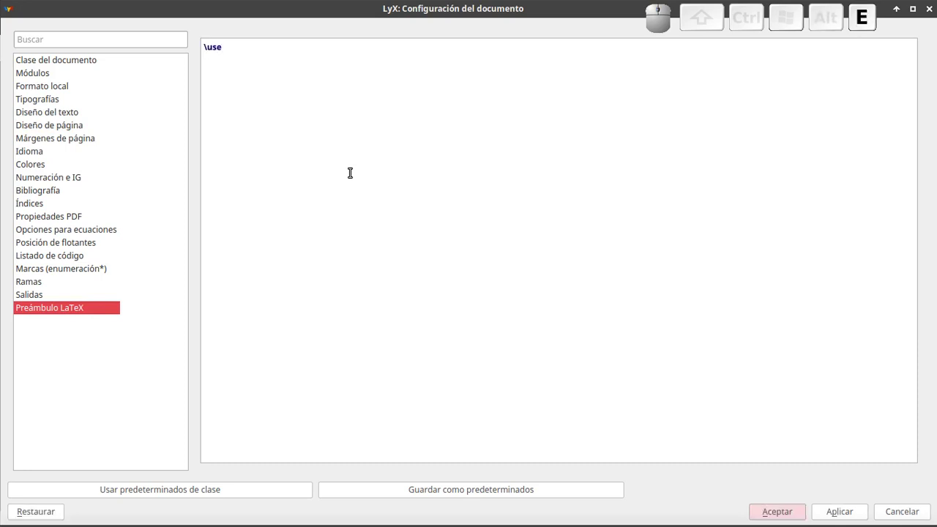
type("package{...}")
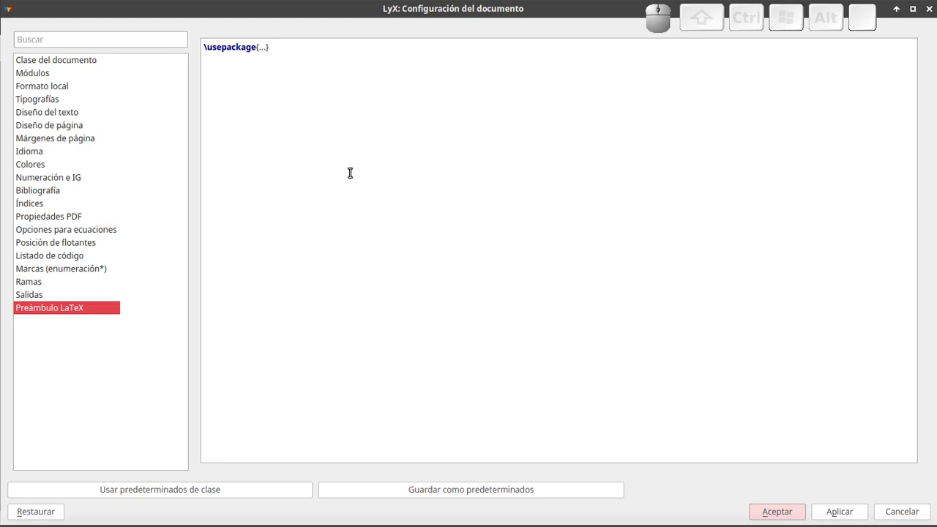
key("alt+F4")
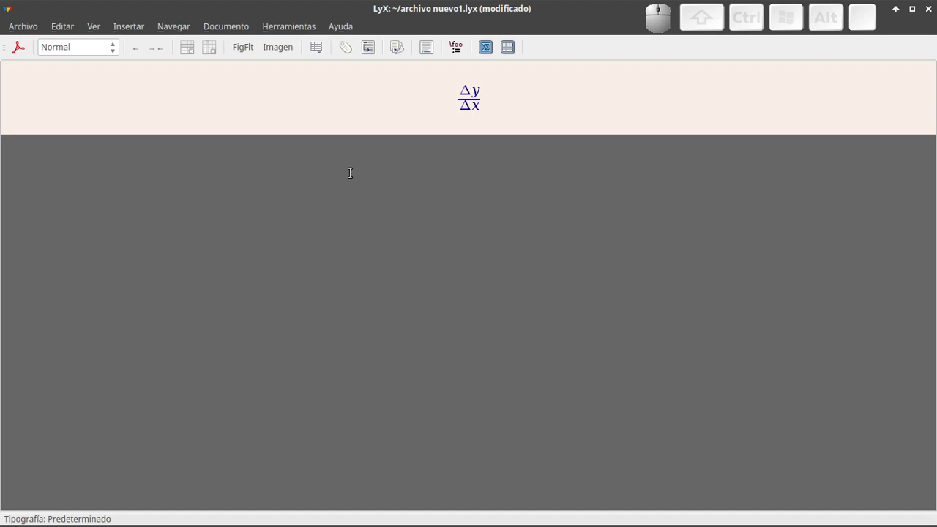
left_click(220, 26)
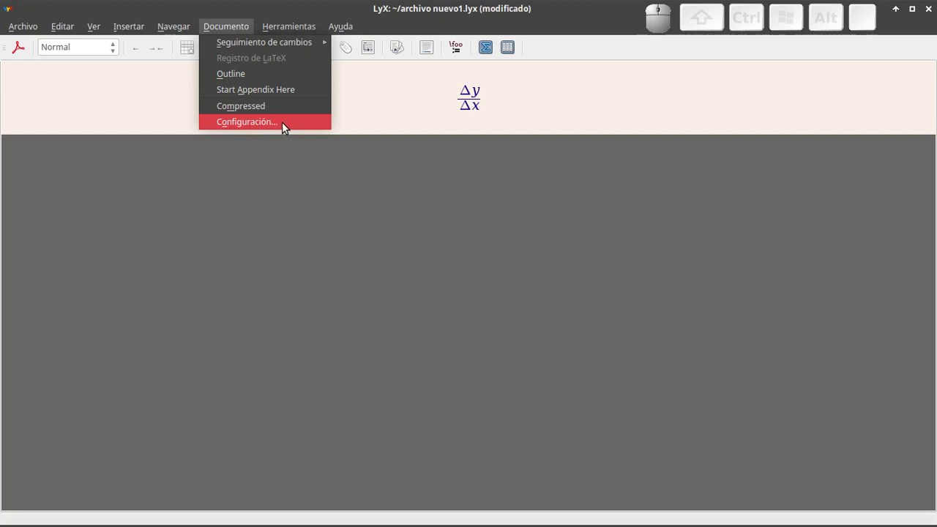
mouse_move(293, 27)
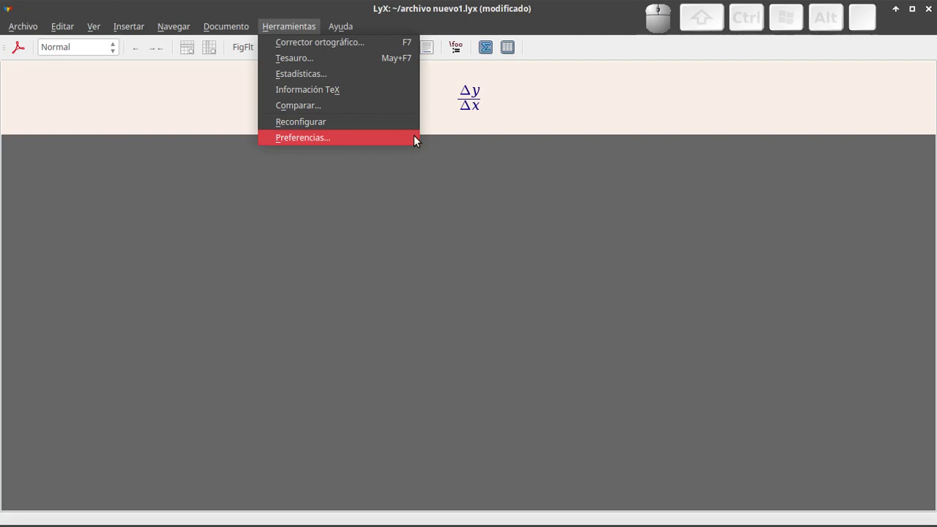
left_click(752, 319)
Delete the Δy/Δx fraction from the document and close LyX.
key("BackSpace")
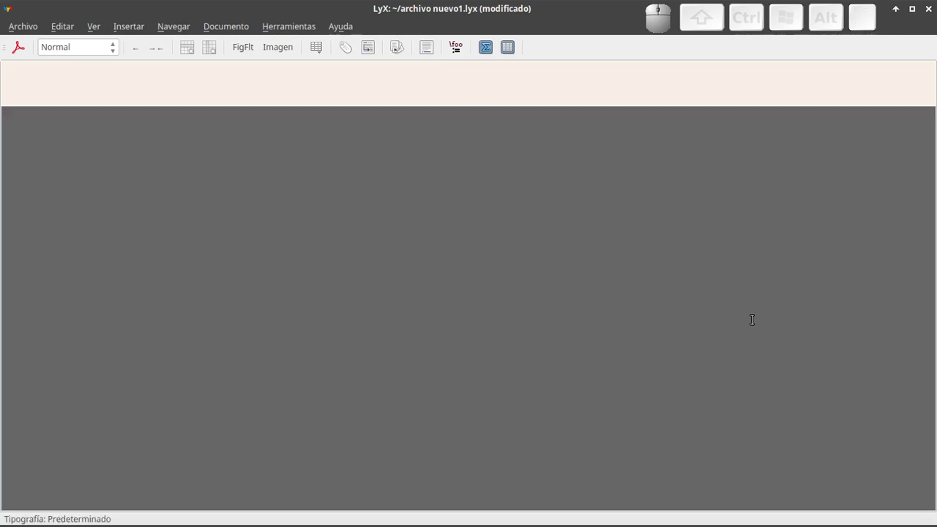
key("alt+F4")
key("Tab")
key("Return")
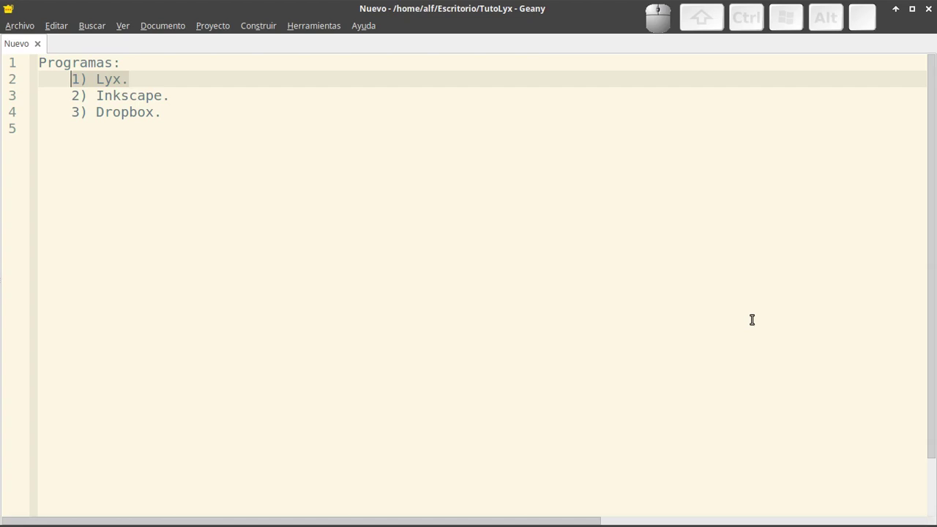
Add the line "Estructura de carpetas ordenada." at the end of the program list in Geany, after a blank line.
key("ctrl+End")
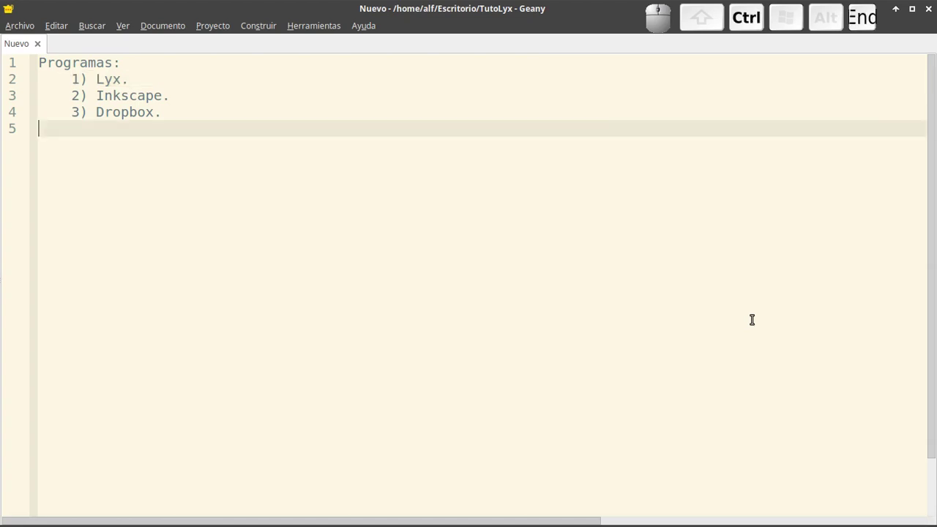
key("Return")
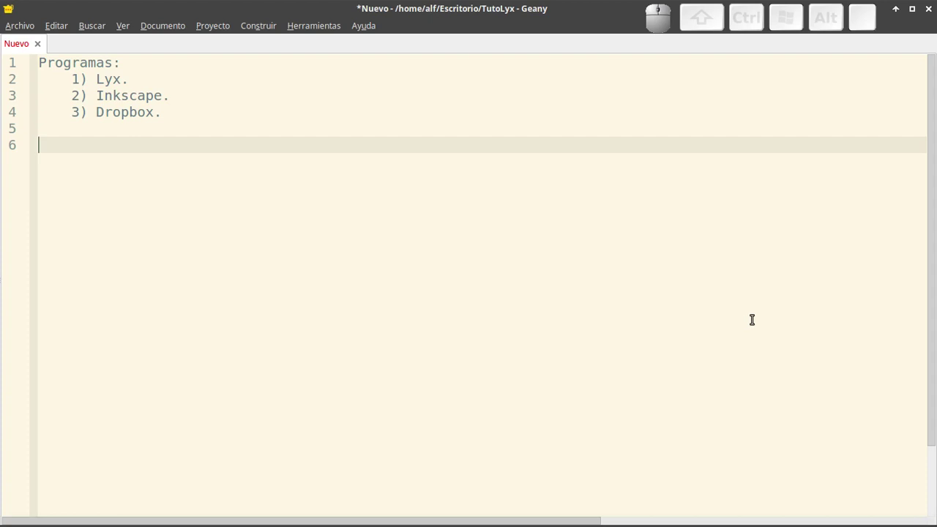
key("shift")
key("alt")
type("Es")
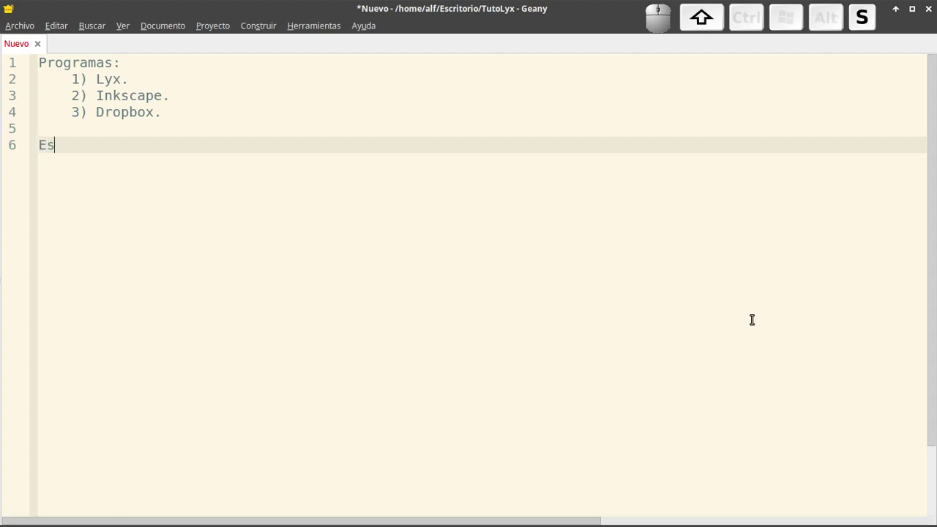
type("tructura de ca")
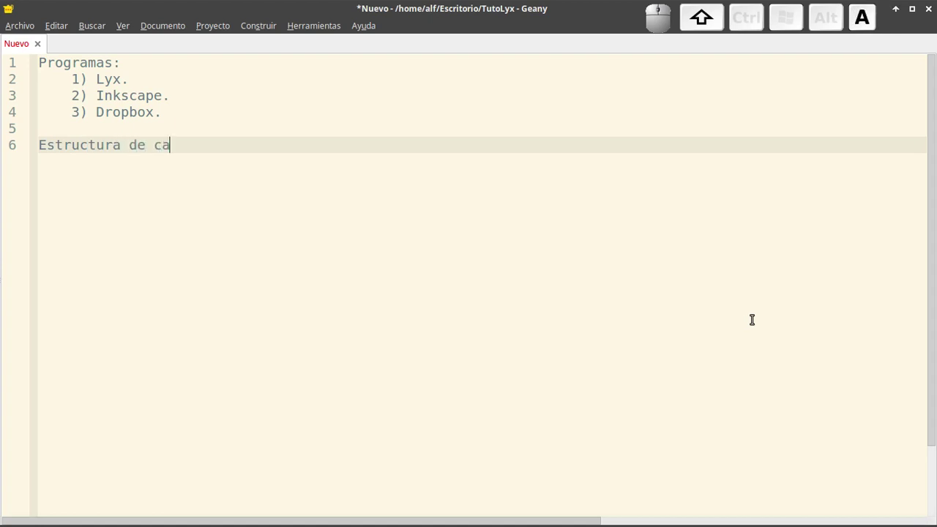
type("rpetas ordenada.")
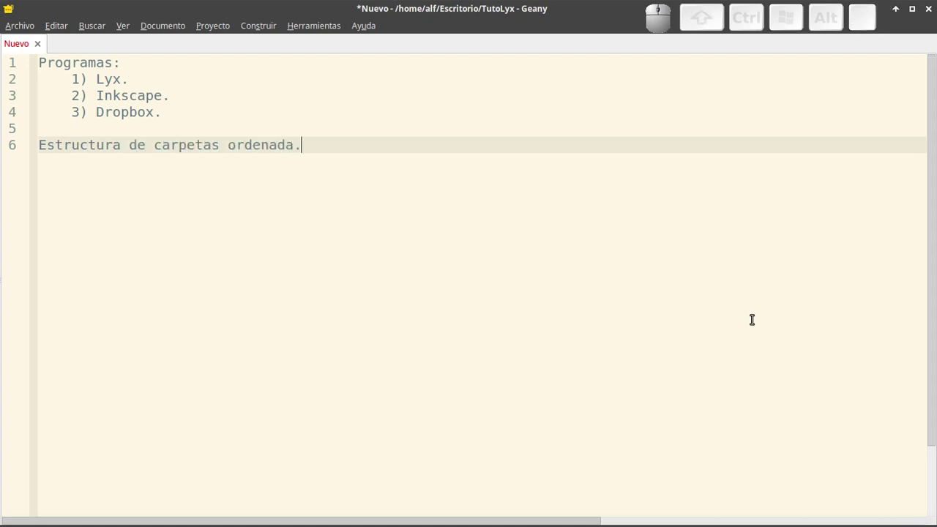
Switch to the file manager and open the Guias folder inside Fisica Teorica 2 to view its files.
key("alt+Tab")
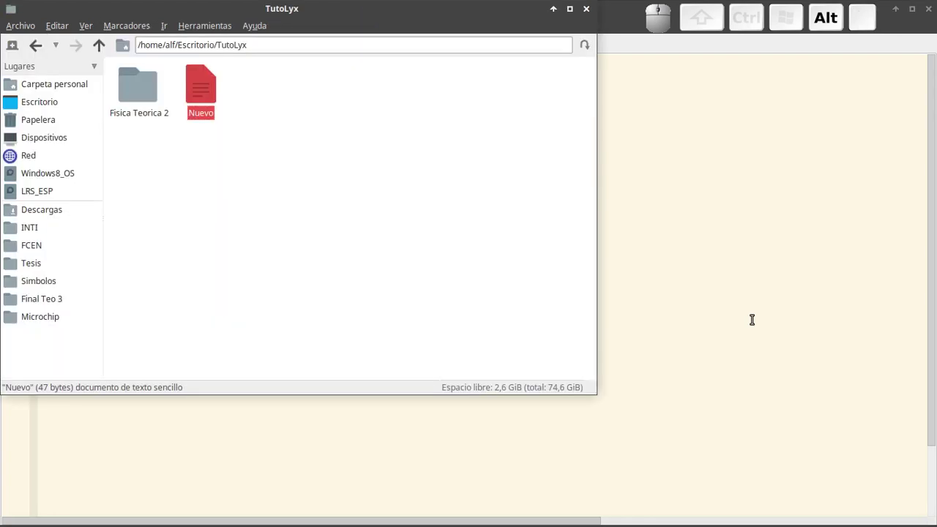
key("Left")
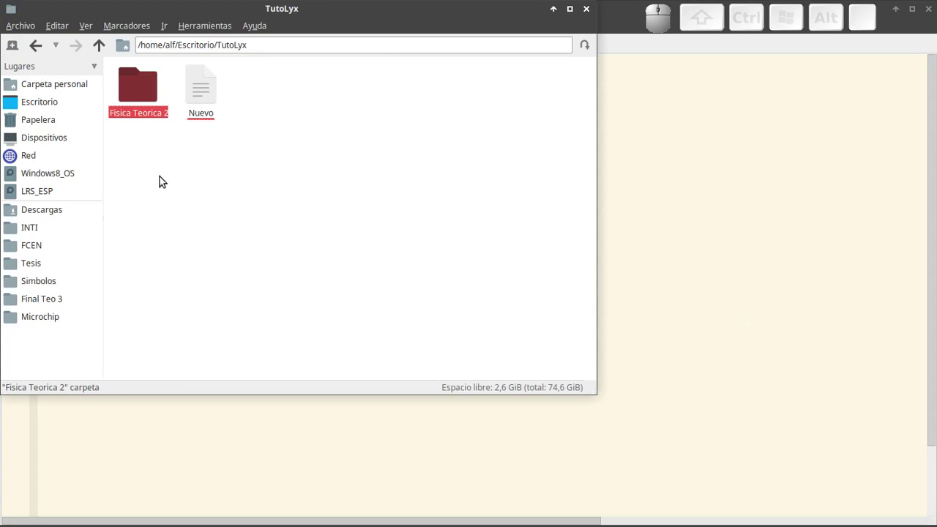
left_click_drag(145, 183, 132, 73)
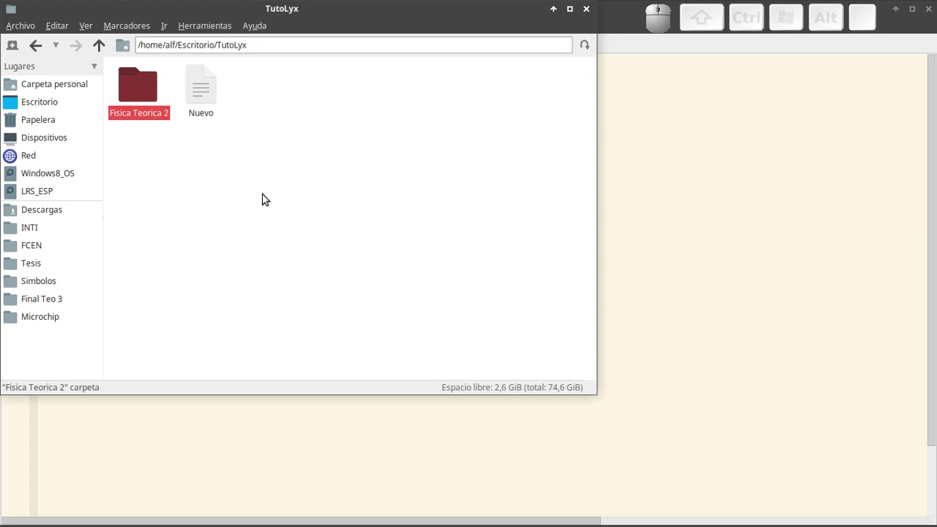
key("Return")
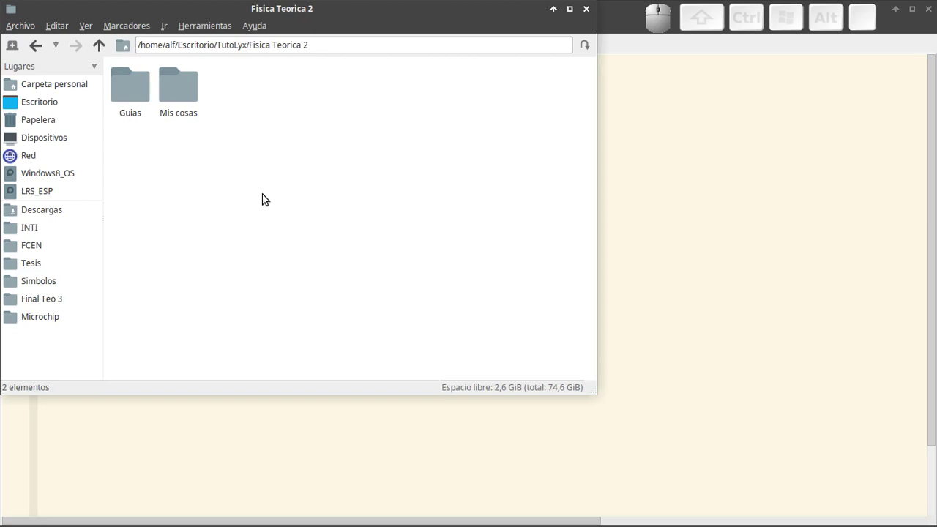
key("Right")
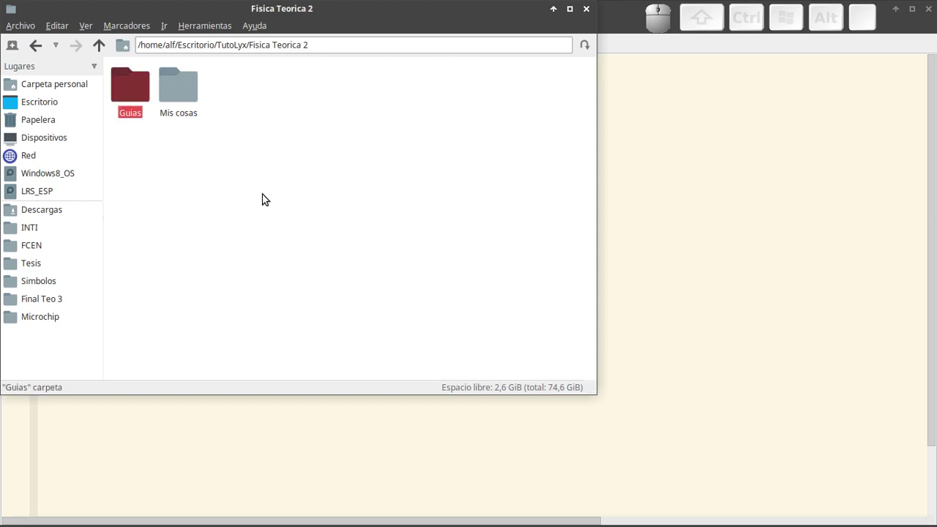
key("Return")
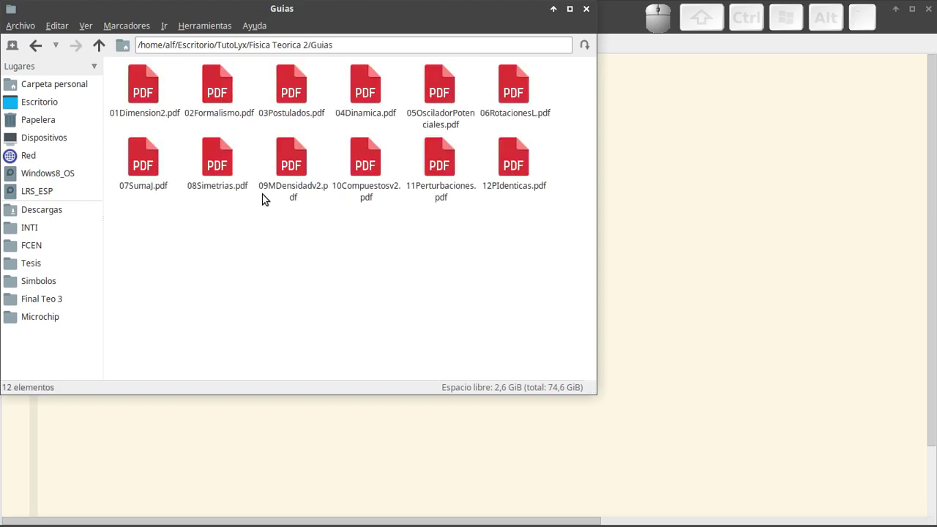
Go back to Fisica Teorica 2 and view the Apuntes folder inside Mis cosas, selecting its Teorica subfolder.
key("BackSpace")
key("Right")
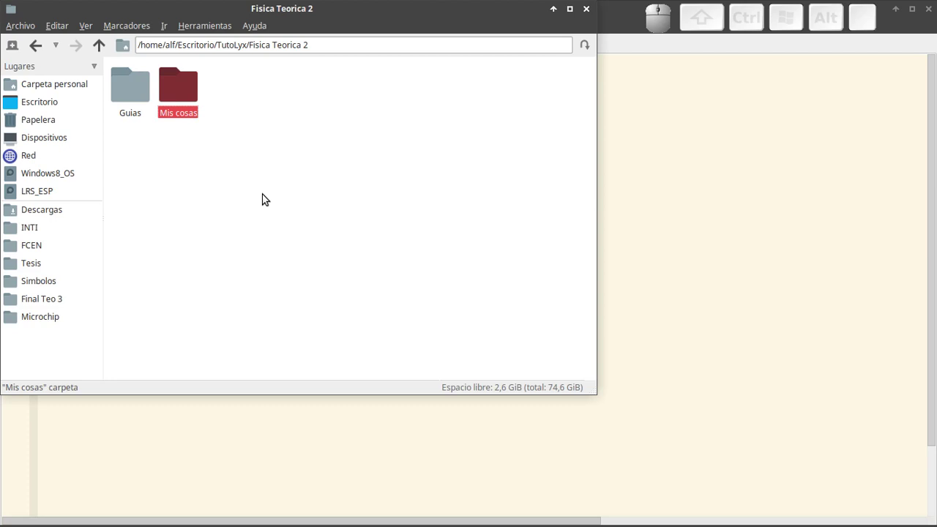
key("Return")
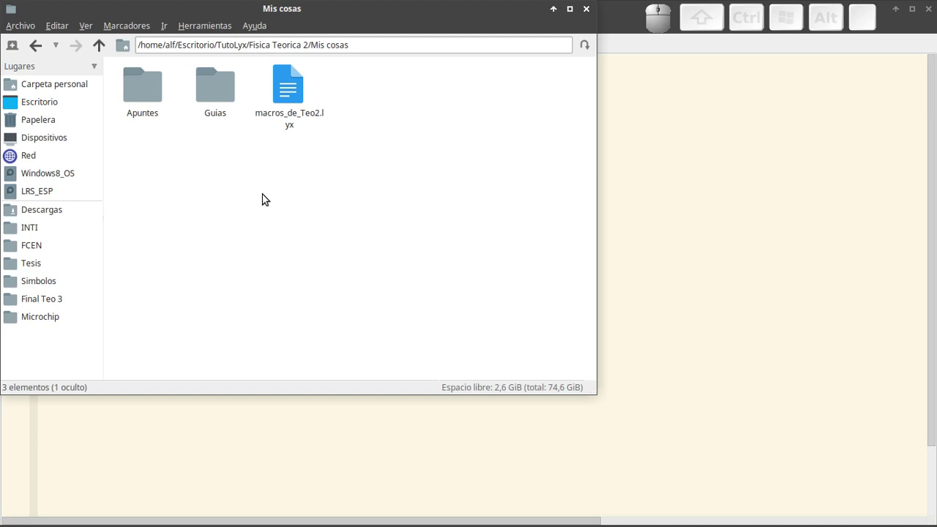
key("Right")
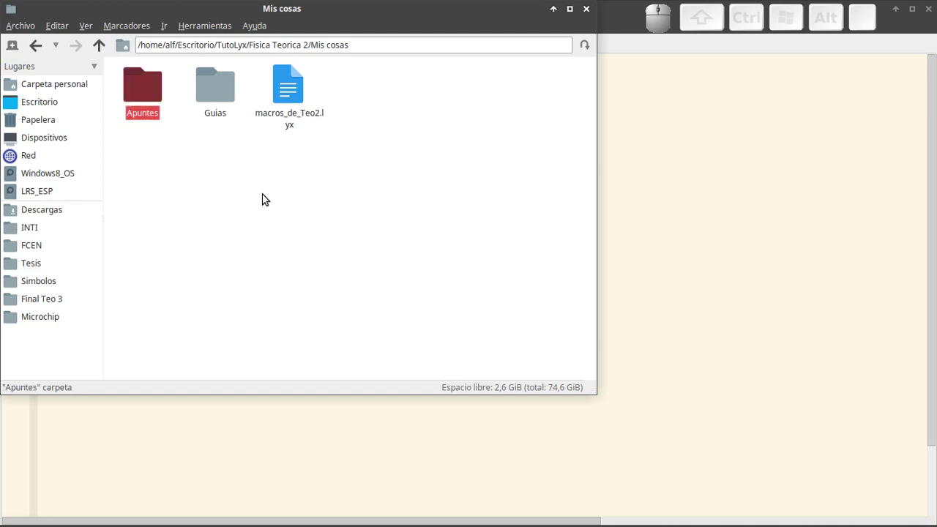
key("Return")
key("Right")
key("Right")
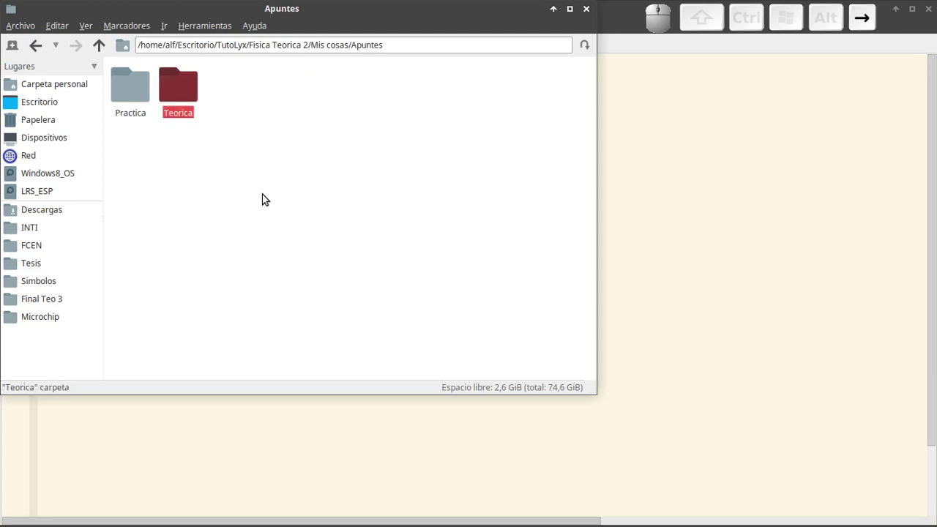
Return to Mis cosas, view the contents of its Guias folder and go back up one level.
key("BackSpace")
key("Right")
key("Right")
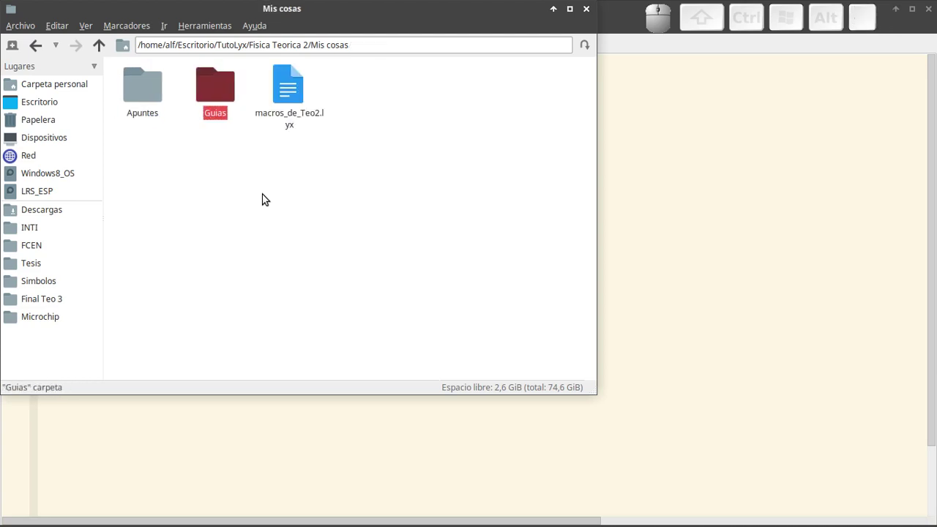
key("Return")
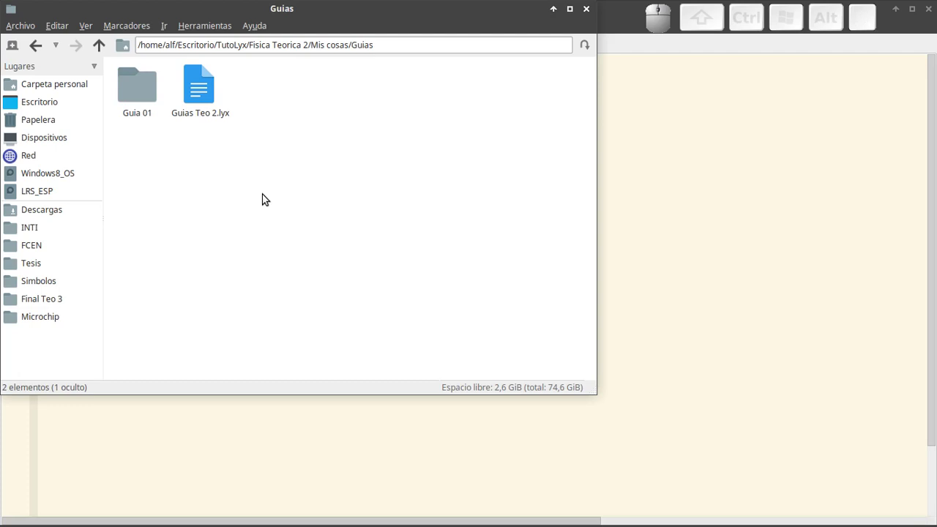
key("BackSpace")
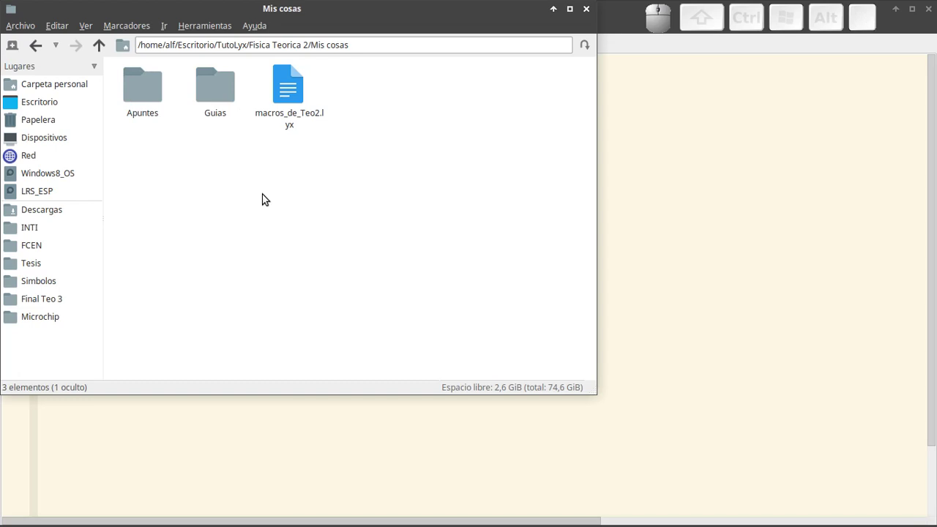
Highlight the macros_de_Teo2.lyx file in Mis cosas and move the selection back to the Apuntes folder.
key("Right")
key("Right")
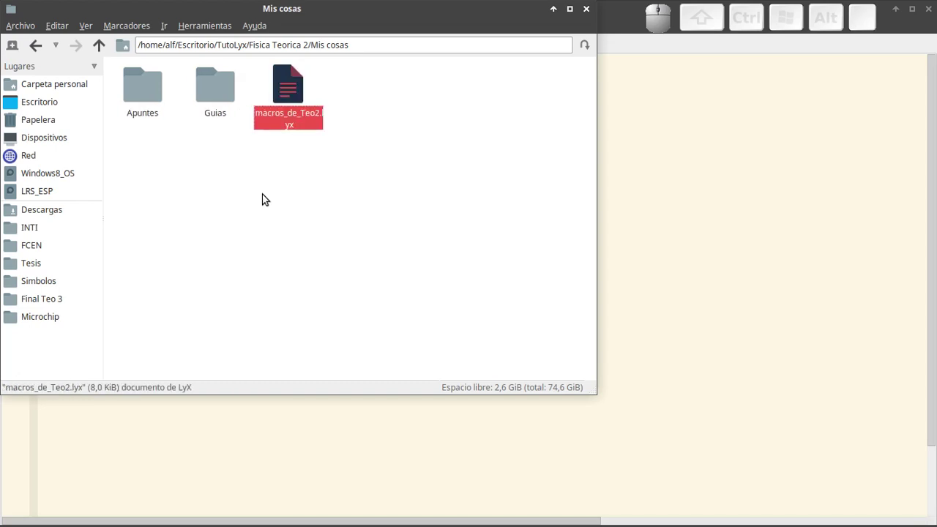
key("Left")
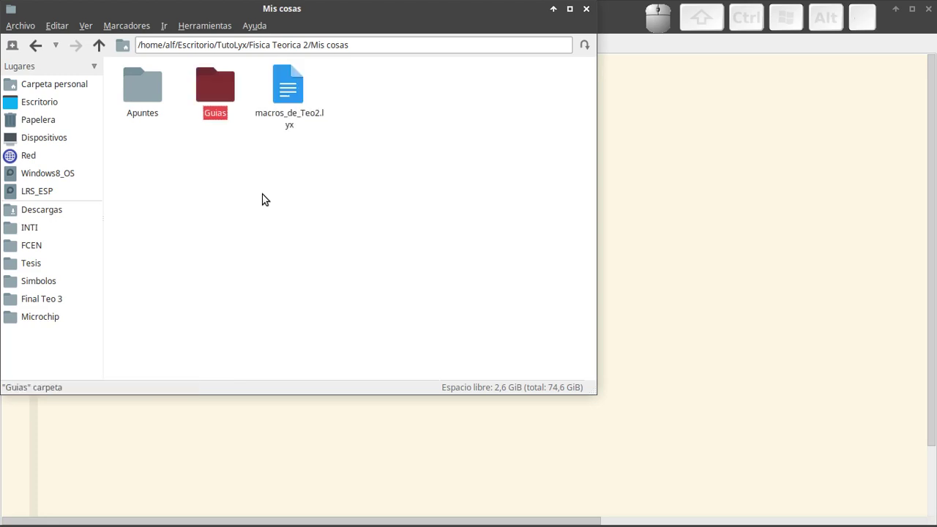
key("Left")
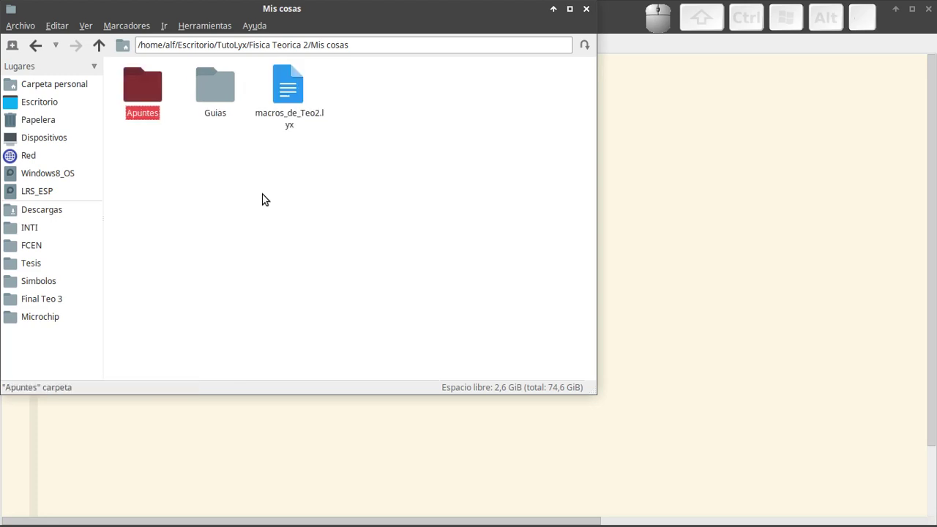
Open the Teorica folder inside Apuntes, highlight all its files and clear the selection.
key("Return")
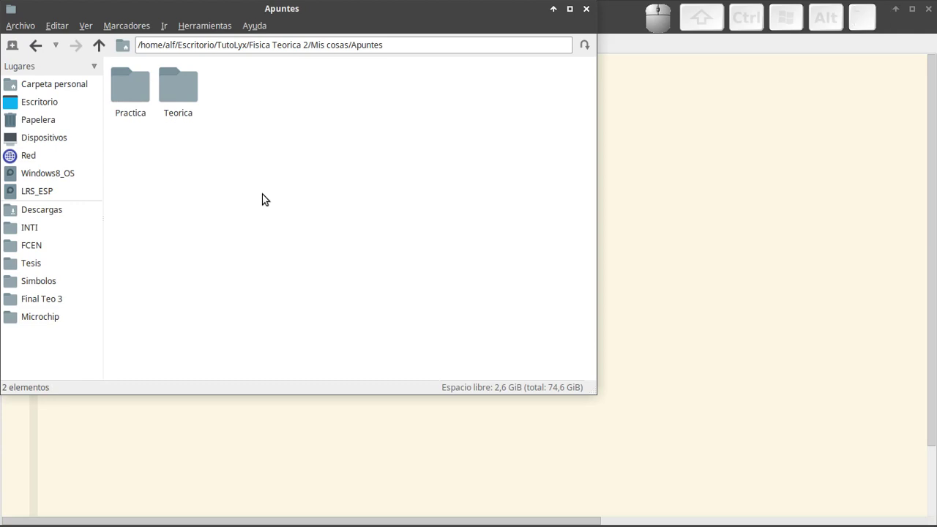
key("Left")
key("Return")
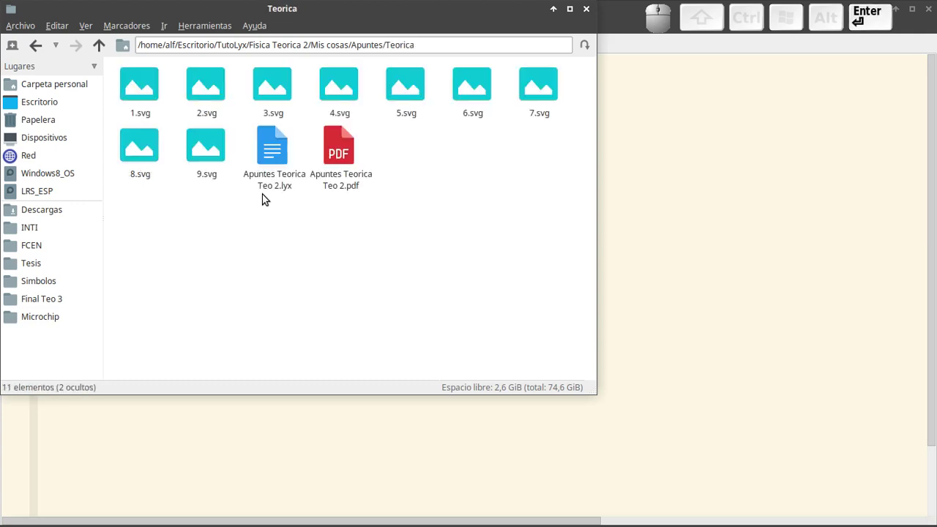
key("ctrl+a")
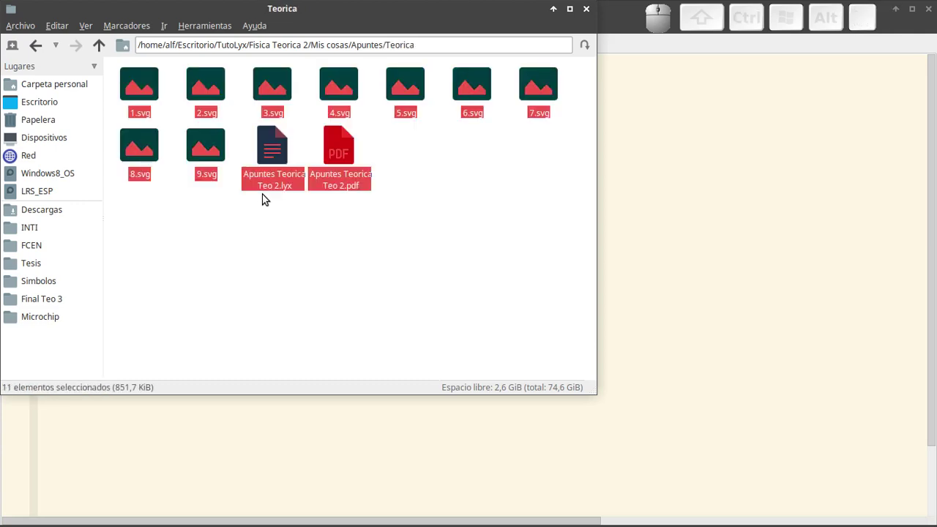
left_click(332, 268)
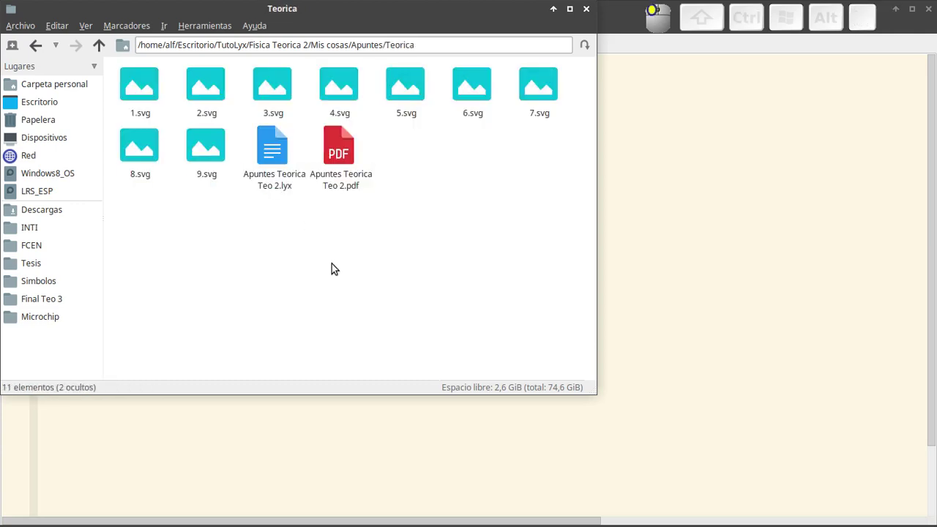
Select the images 1.svg through 9.svg in the Teorica folder.
left_click(133, 84)
key("shift+Right")
key("shift+Right")
key("shift+Right")
key("shift+Right")
key("shift+Right")
key("shift+Right")
key("shift+Right")
key("shift+Right")
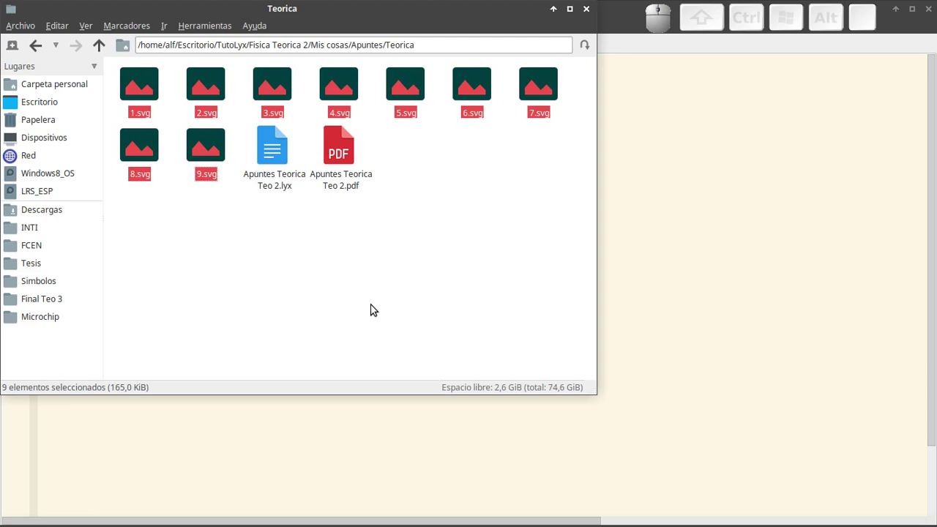
Open 8.svg in Inkscape, fit the drawing in view to examine it, and close it.
key("Left")
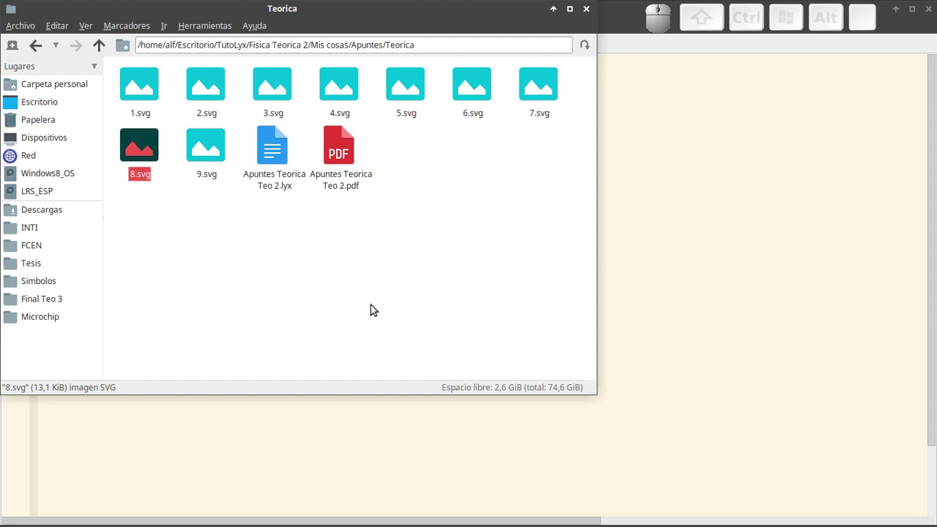
key("Return")
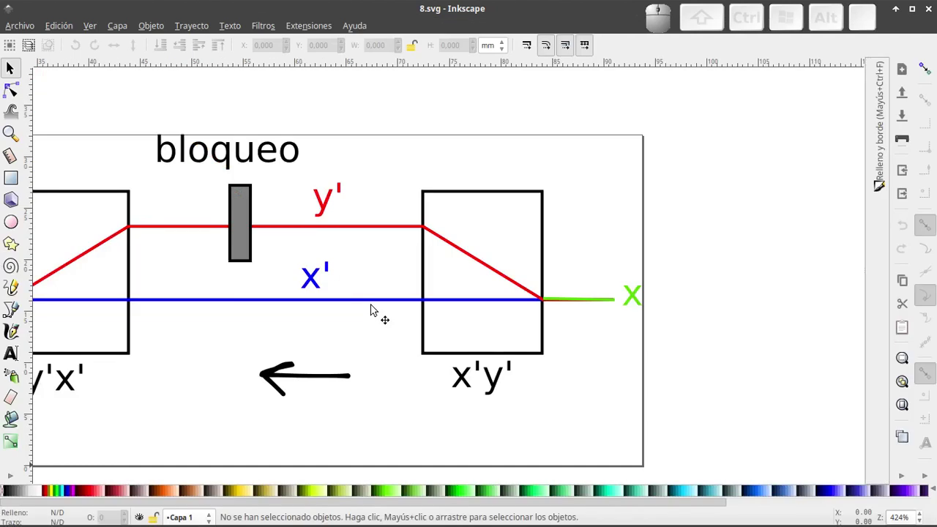
key("4")
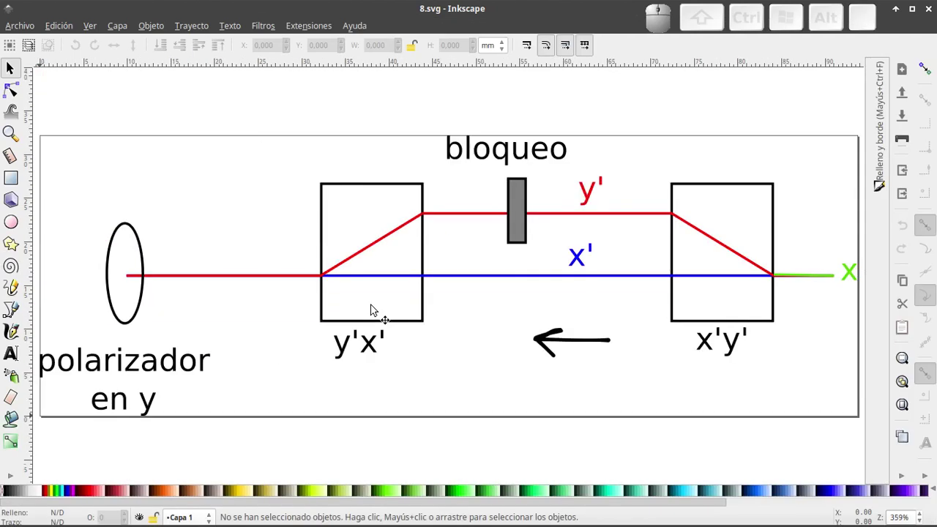
key("alt+F4")
Move the highlight across 9.svg and 1.svg in the Teorica folder and on to Apuntes Teorica Teo 2.lyx.
key("Right")
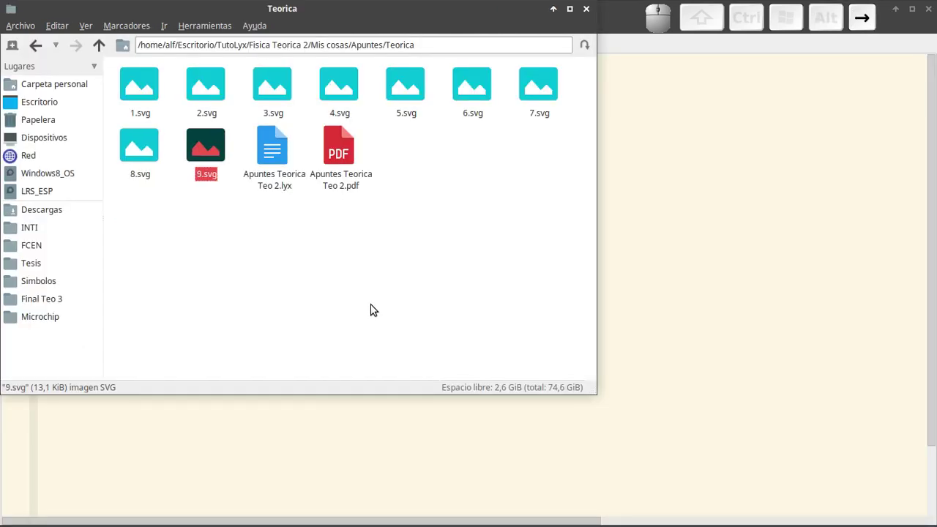
key("Up")
key("Left")
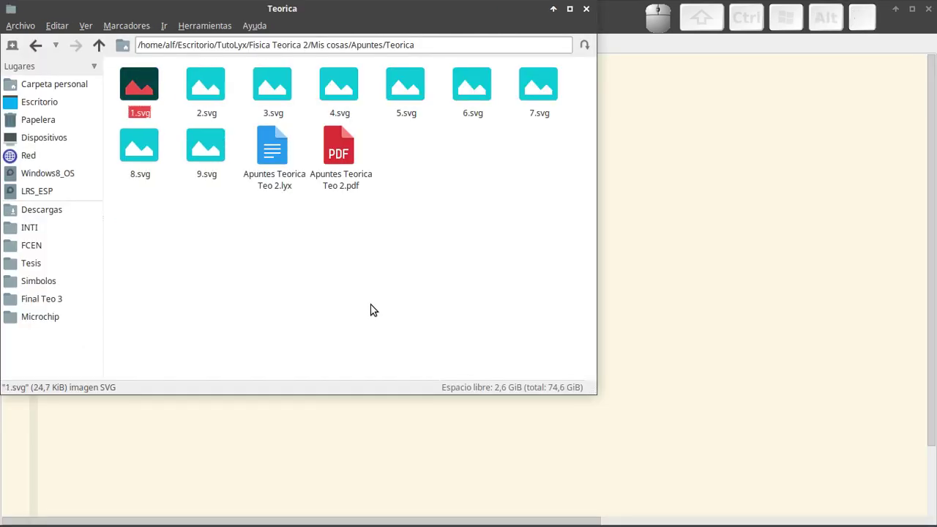
key("Down")
key("Right")
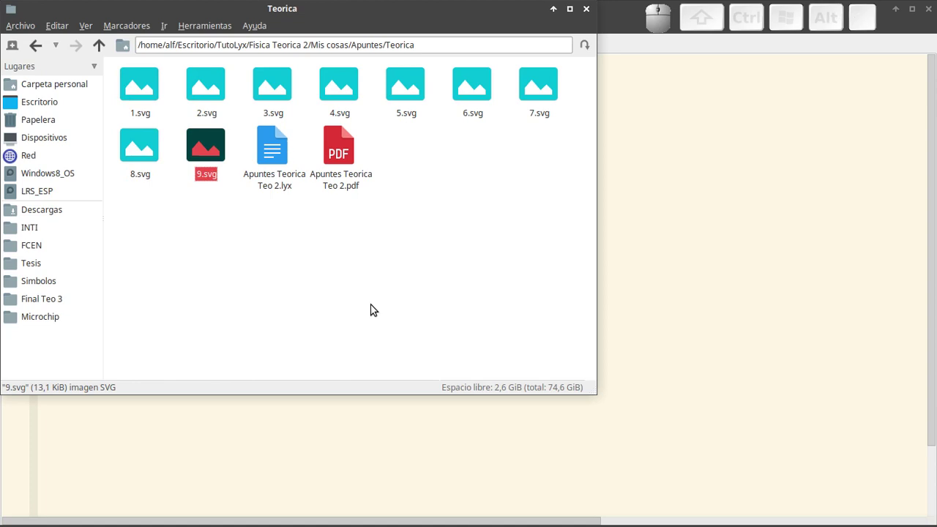
key("Right")
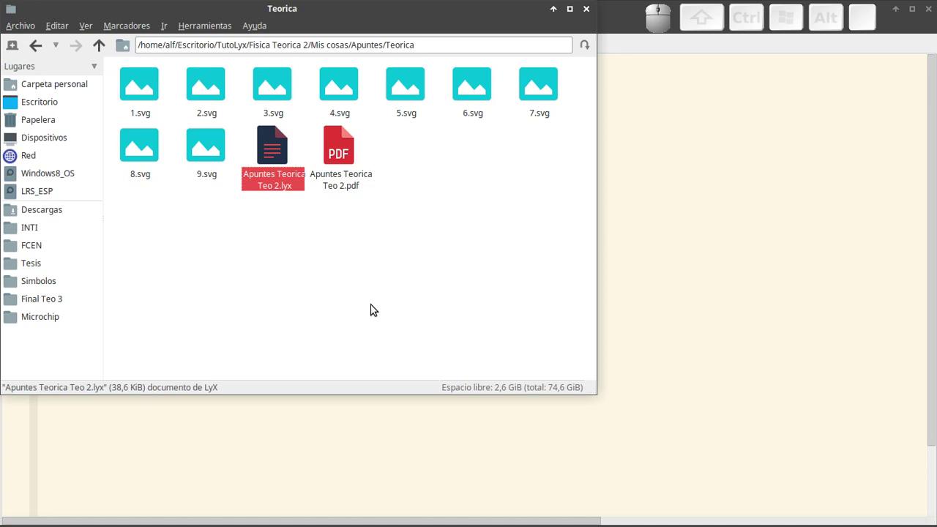
key("Left")
key("Right")
left_click_drag(242, 250, 293, 142)
Open Apuntes Teorica Teo 2.pdf in Okular and look through its figures and equations.
key("Right")
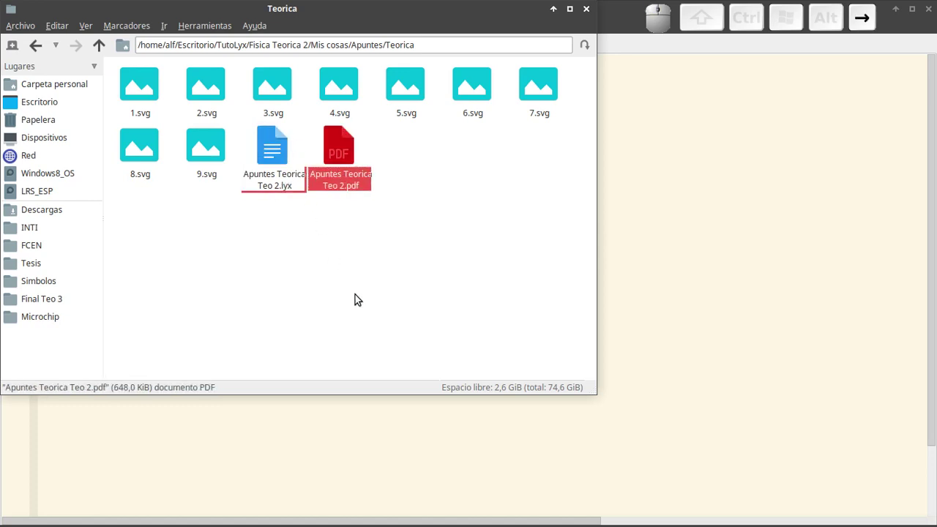
key("Return")
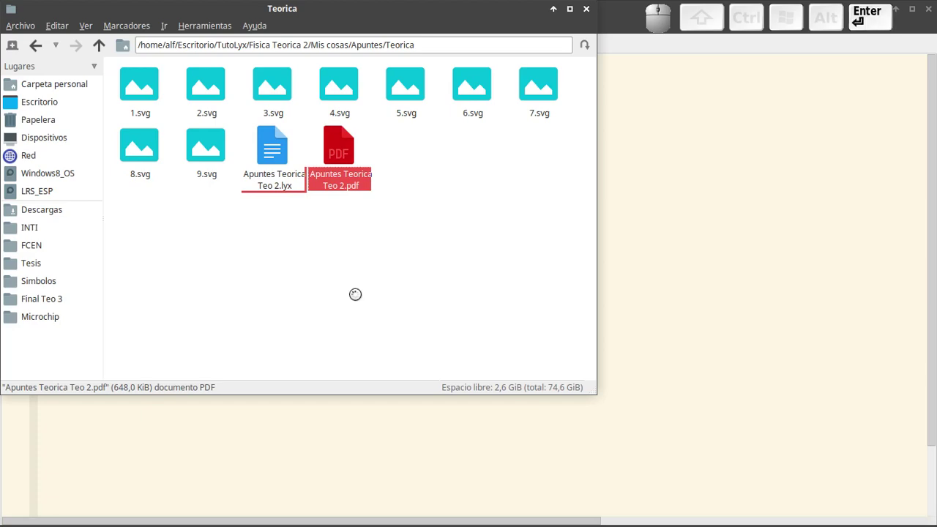
scroll(352, 297, "up", 20)
scroll(352, 298, "down", 7)
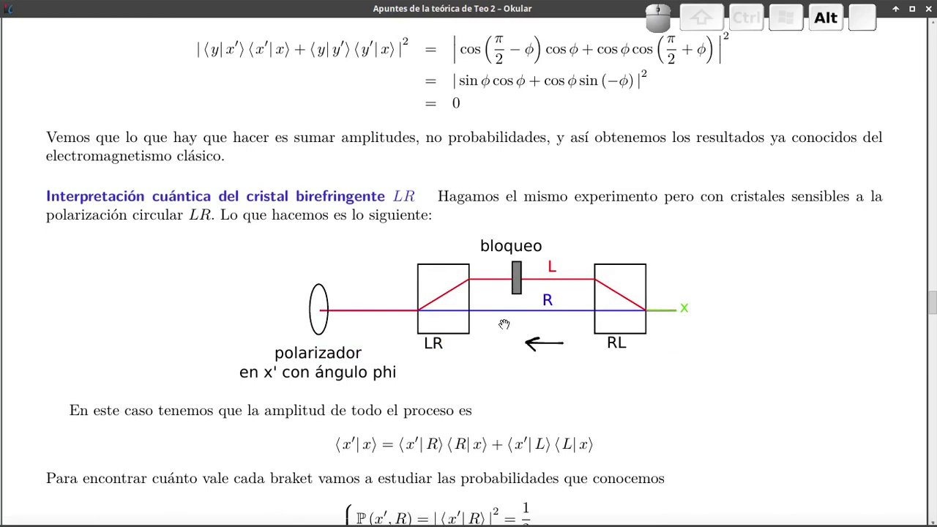
Switch back to the file manager and open Apuntes Teorica Teo 2.lyx in LyX.
key("alt+Tab")
key("Left")
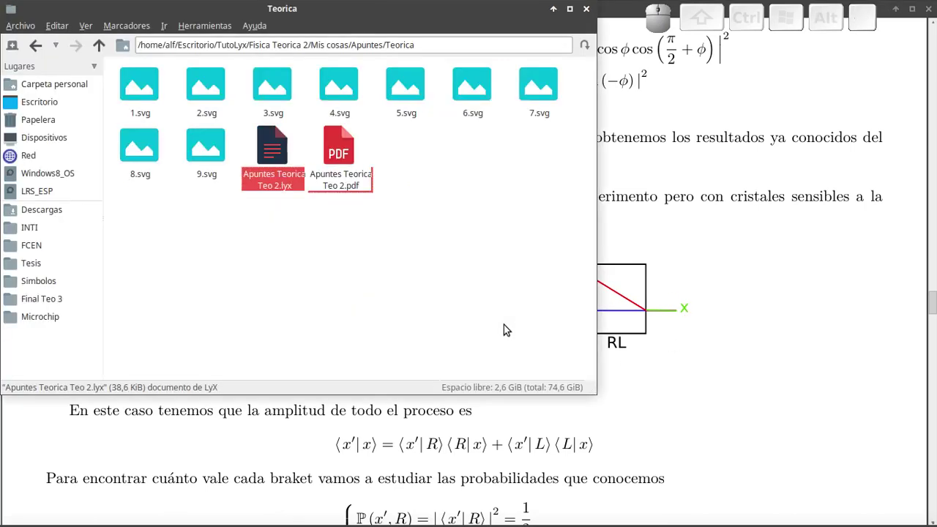
key("Return")
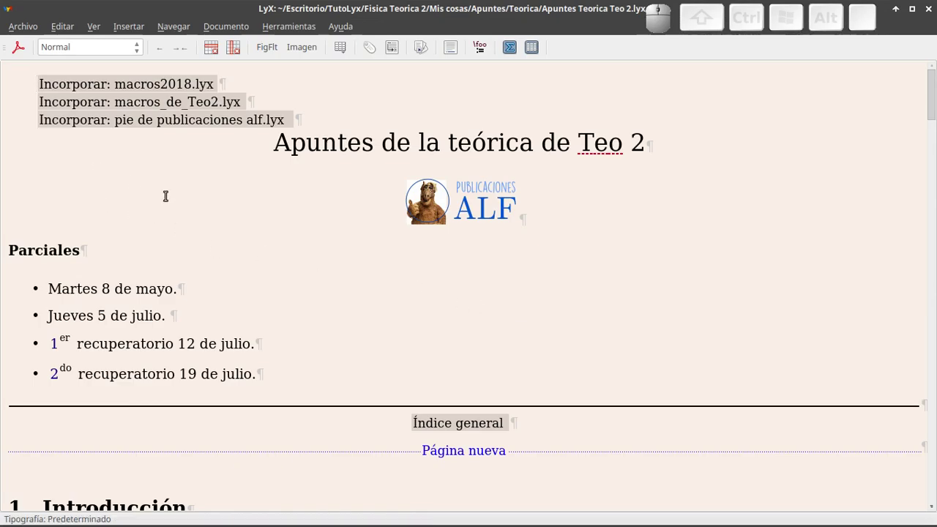
Open the document settings and review the pages from Clase del documento to Diseño del texto.
left_click(236, 27)
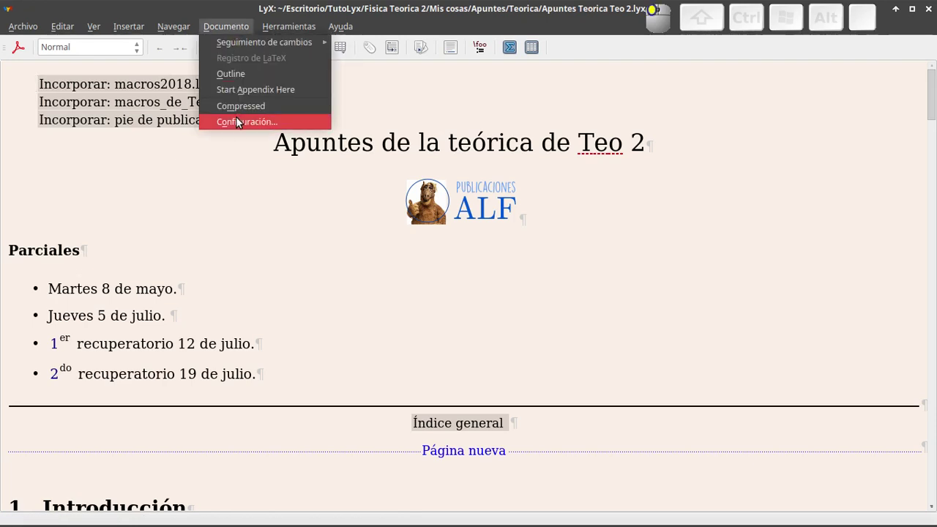
left_click(236, 119)
key("Down")
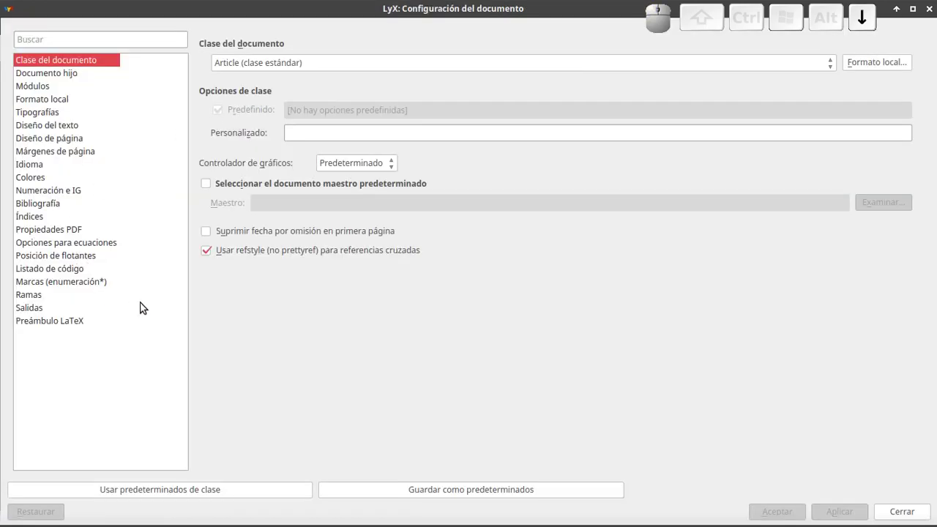
left_click(63, 76)
key("Down")
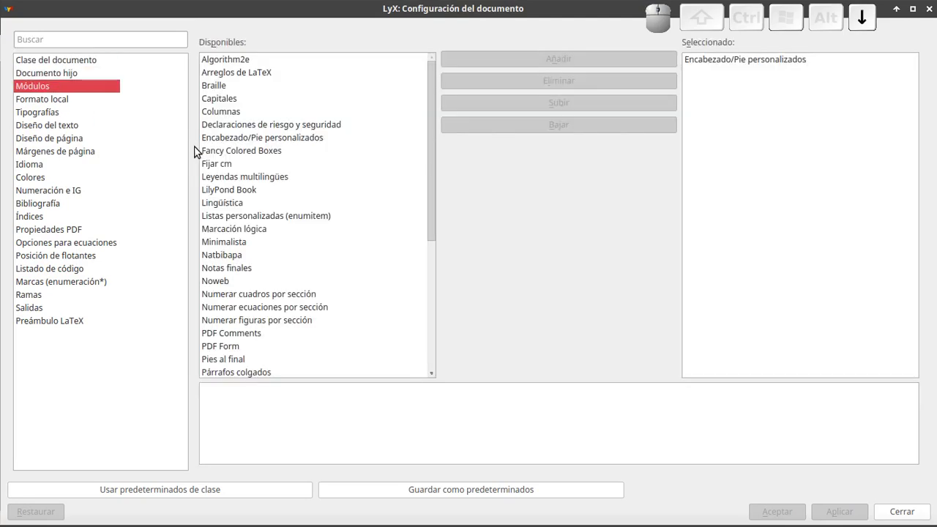
key("Down")
key("Down")
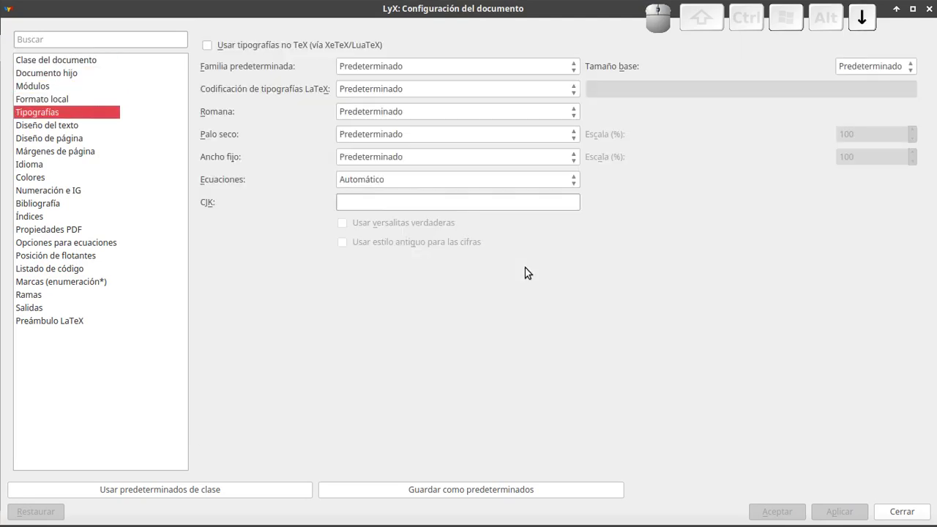
key("Down")
key("super")
type("lyx")
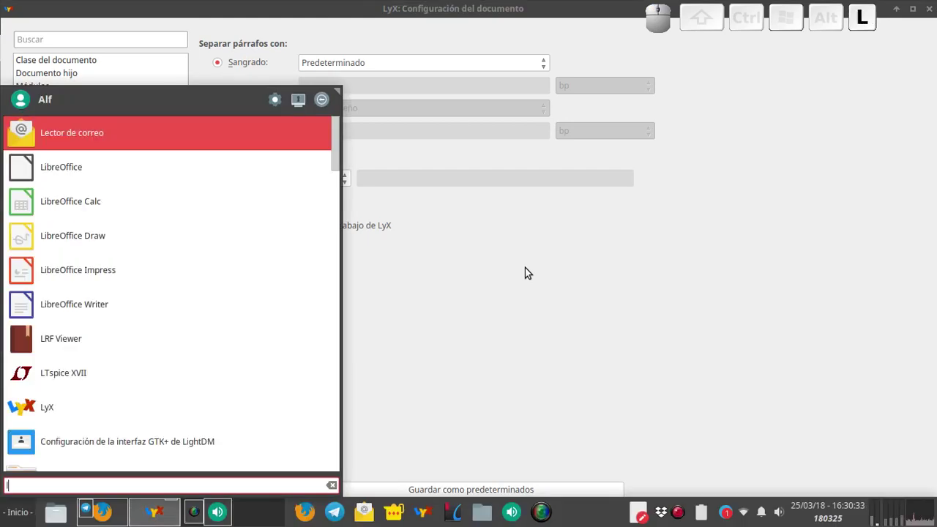
key("Escape")
key("Escape")
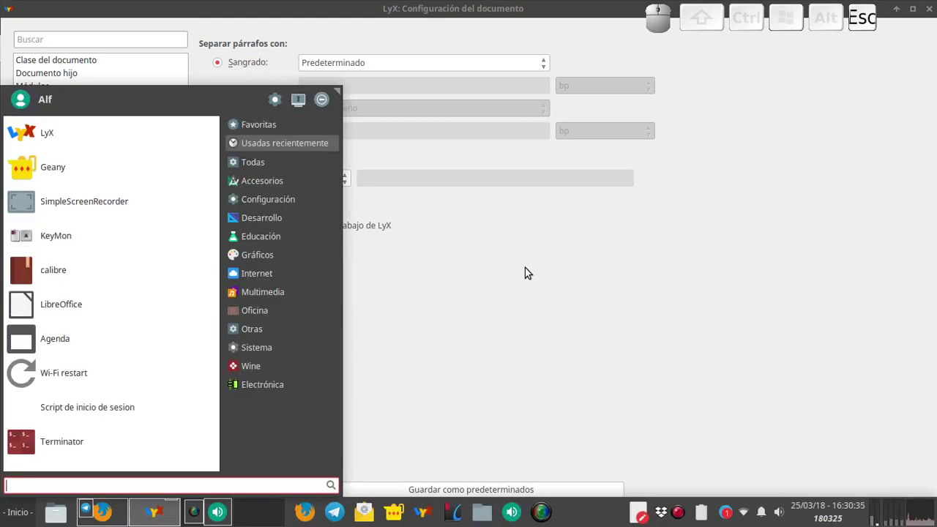
Review the document settings pages from Diseño de página through Numeración e IG to Índices.
key("Down")
key("Down")
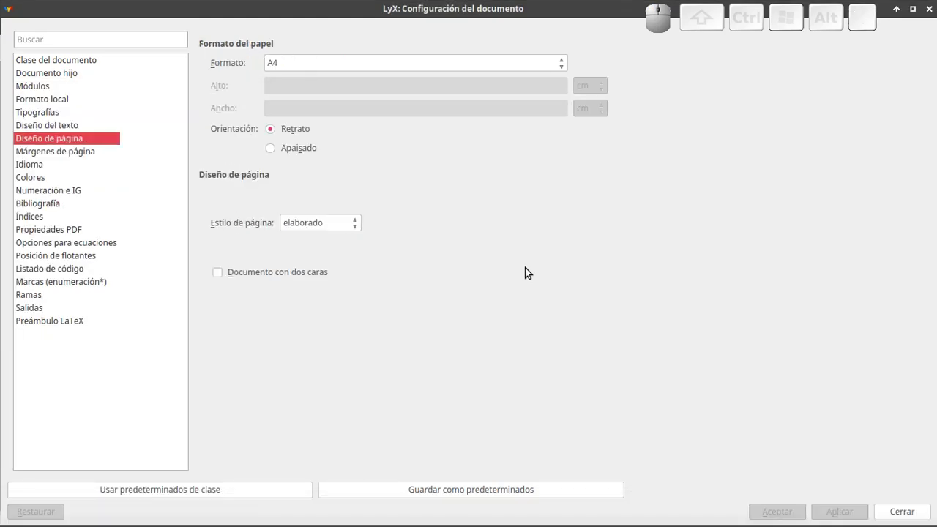
key("Down")
key("Down")
key("Down")
key("Down")
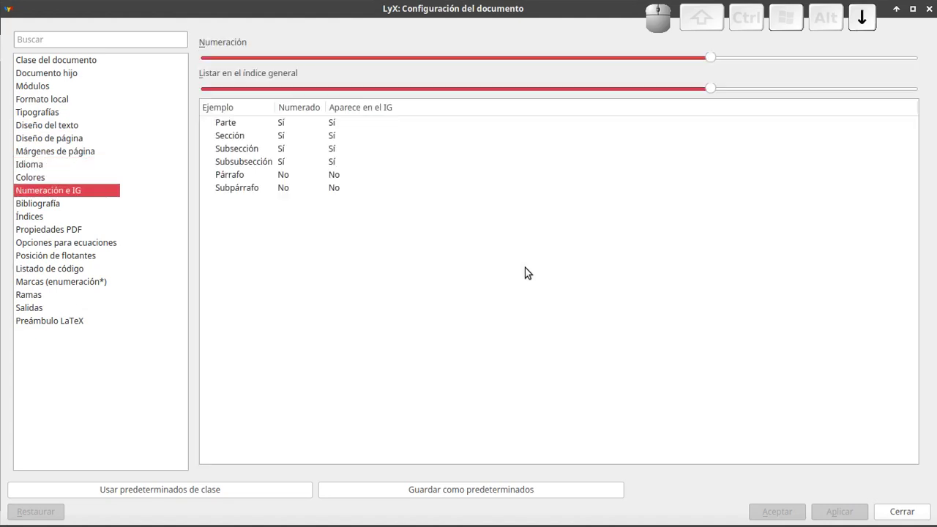
key("Down")
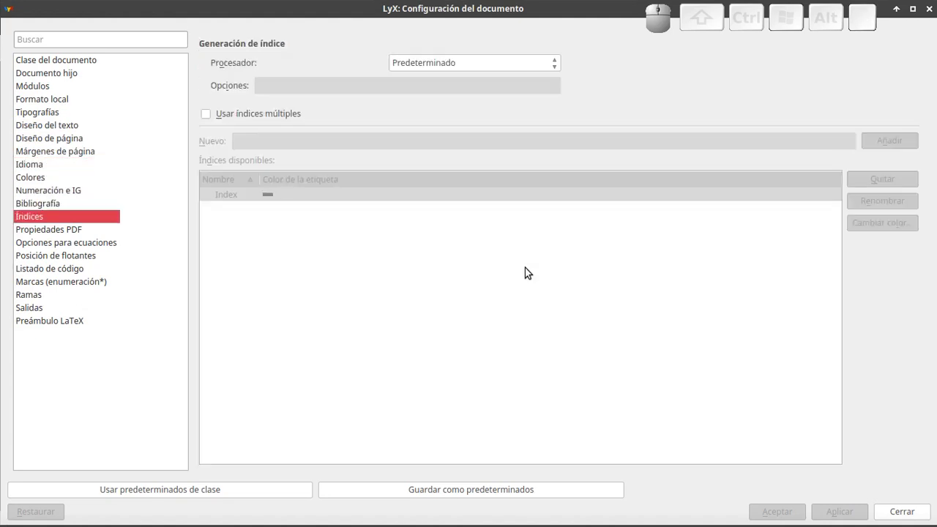
Examine the document's LaTeX preamble from beginning to end and close the document settings.
left_click(67, 322)
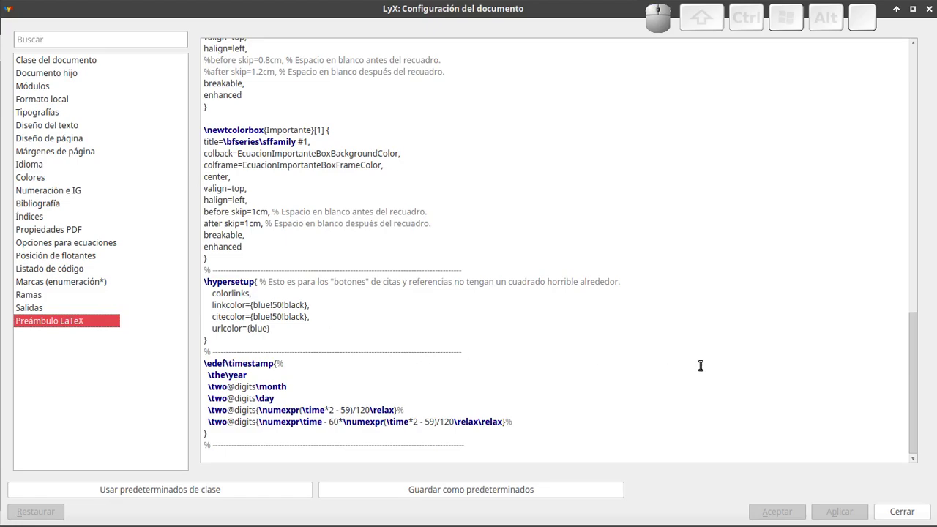
scroll(701, 366, "up", 20)
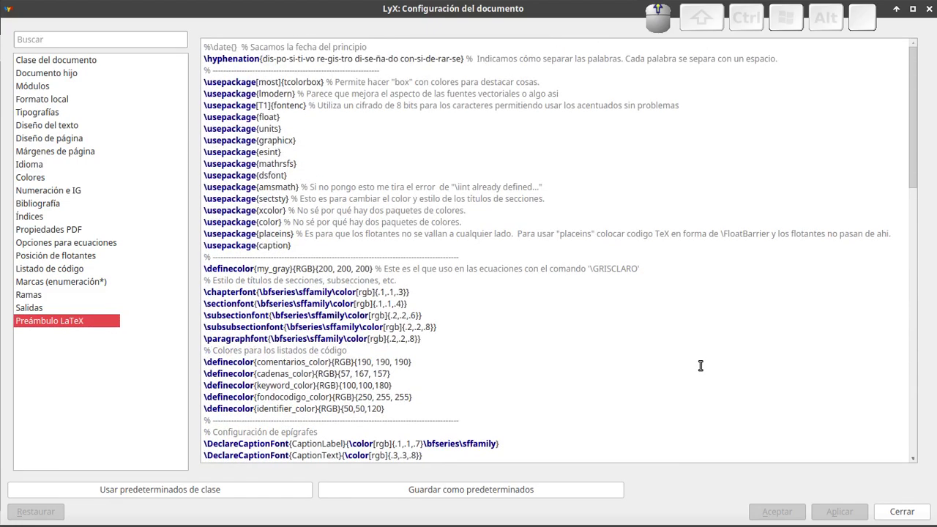
scroll(700, 366, "down", 20)
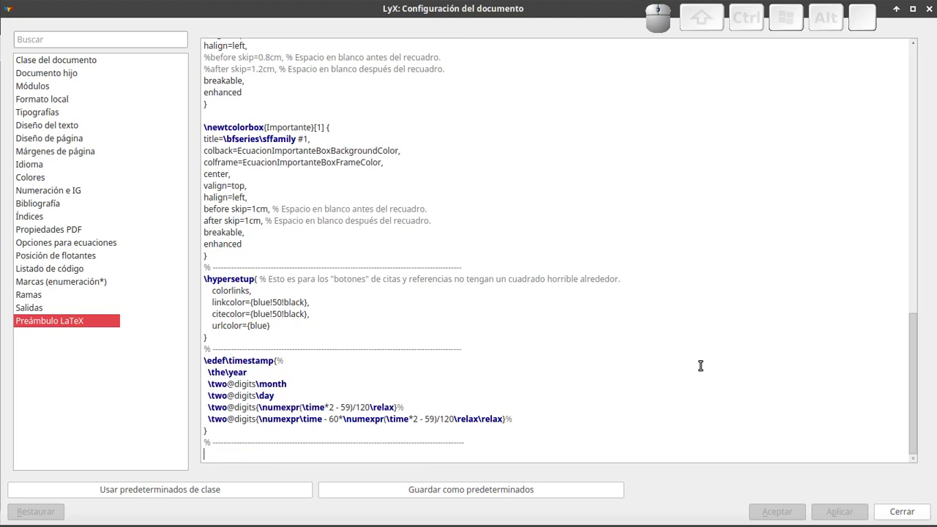
key("Escape")
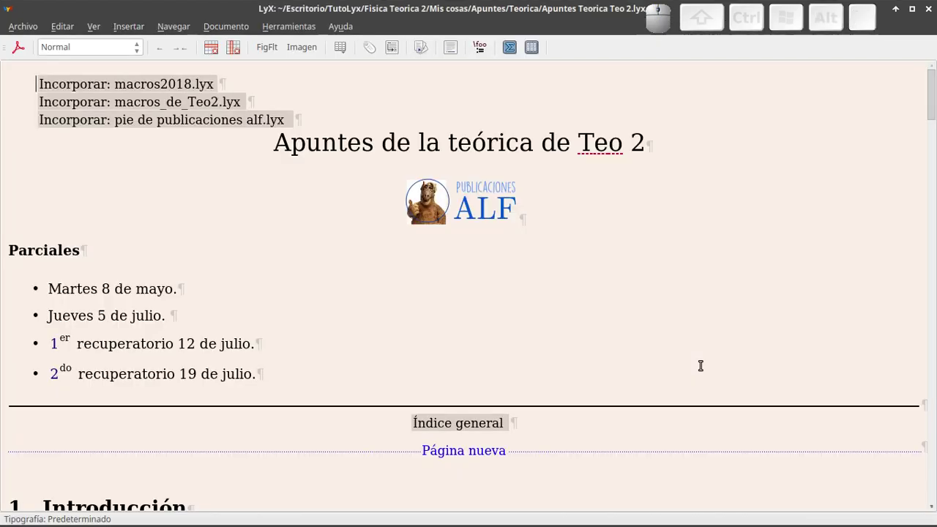
Highlight the macro file inclusions at the start of the notes and view the Introducción section with its double-slit figures.
key("shift+Right")
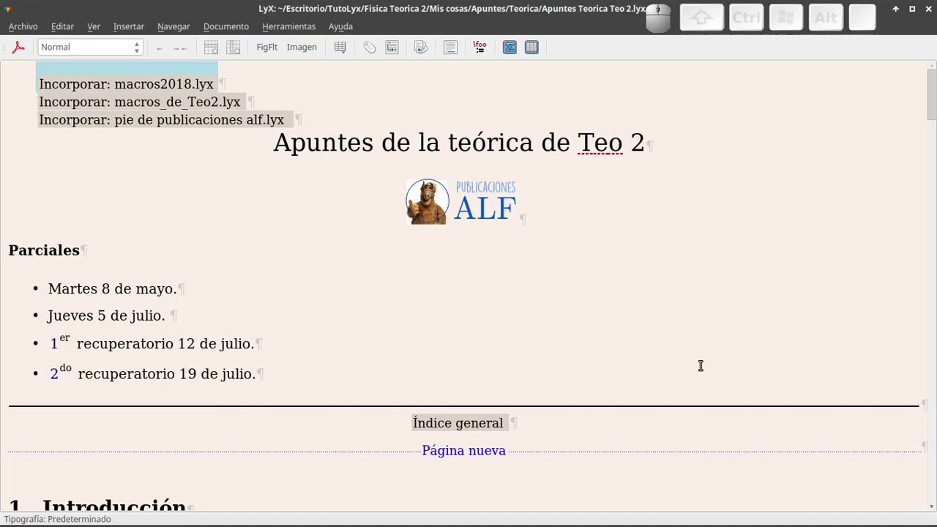
key("shift+Down")
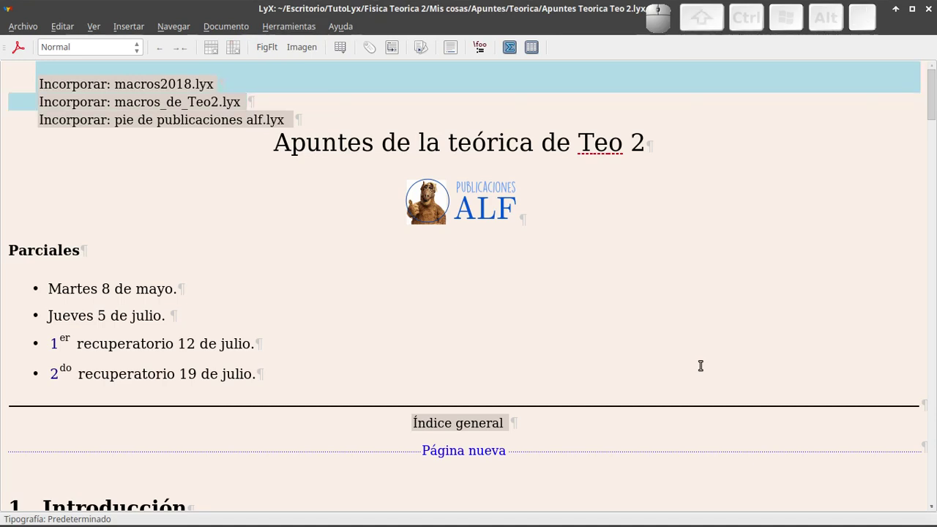
key("Down")
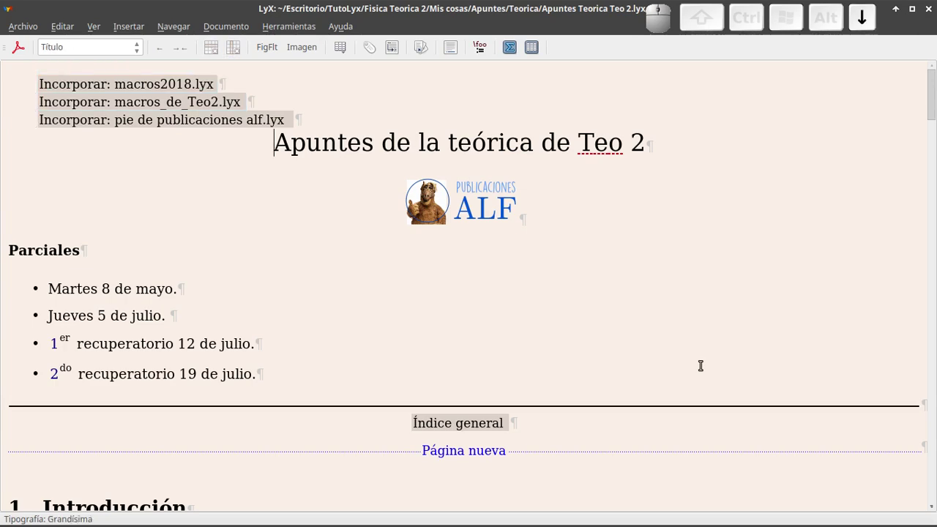
scroll(700, 366, "down", 3)
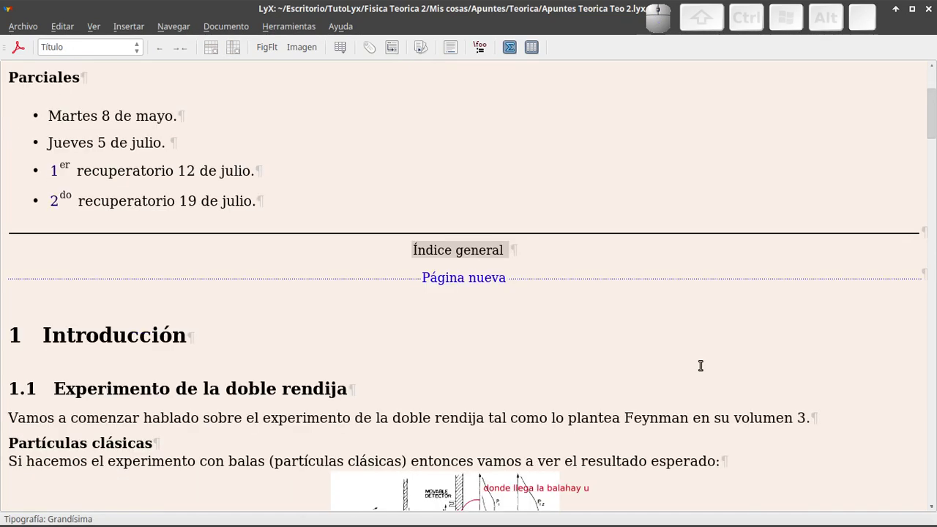
scroll(700, 366, "down", 3)
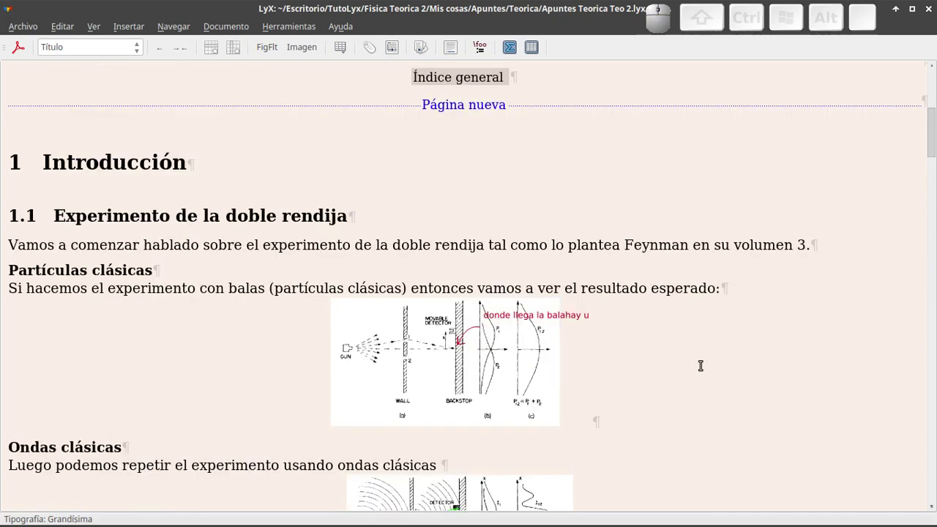
View the double-slit notes from the Introducción heading through Ondas clásicas and its interference formulas to Partículas cuánticas.
left_click(309, 180)
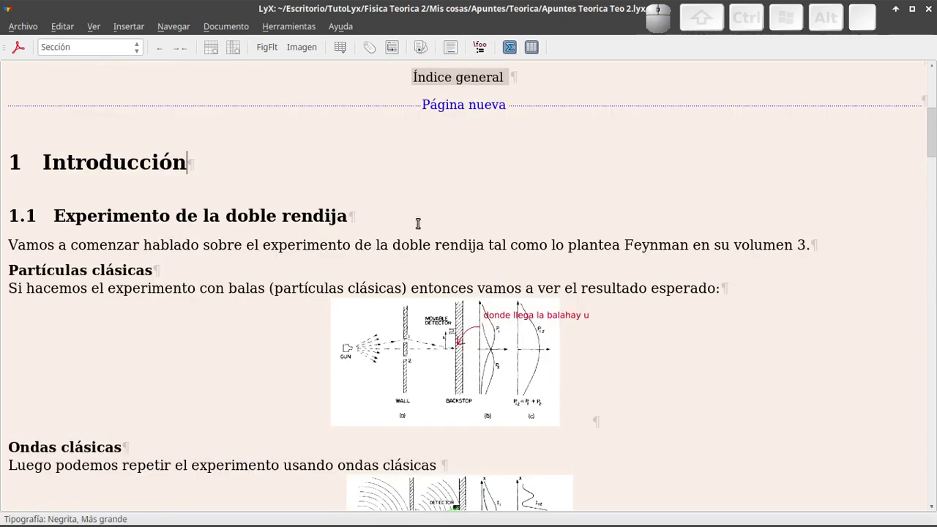
scroll(467, 232, "down", 2)
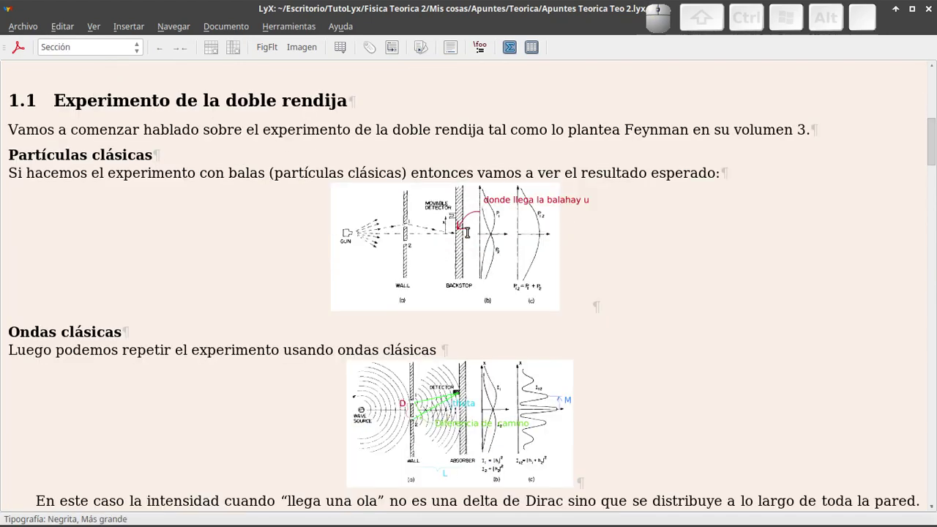
scroll(467, 233, "down", 3)
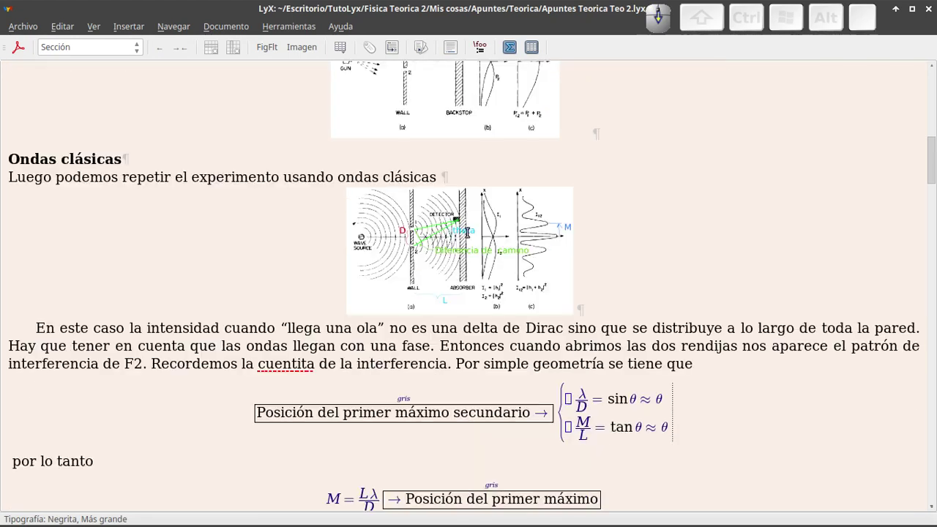
scroll(467, 233, "down", 2)
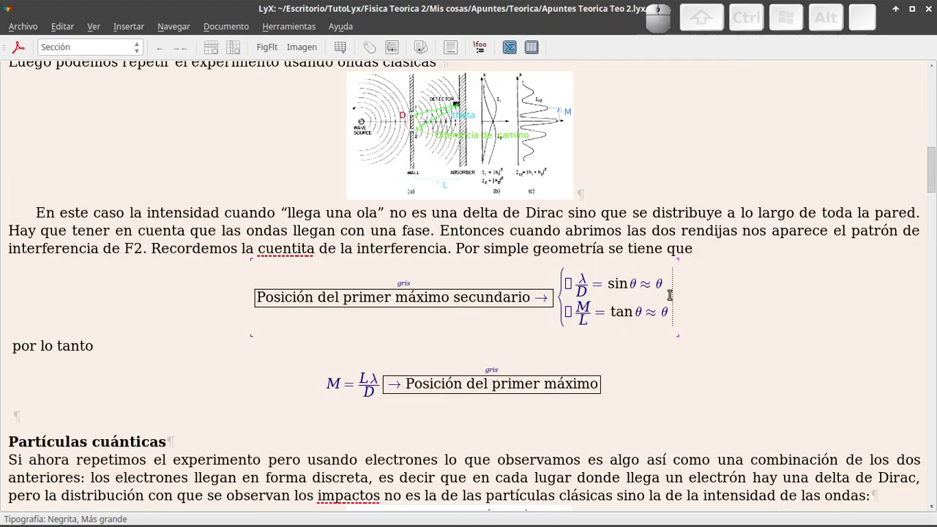
scroll(722, 300, "down", 2)
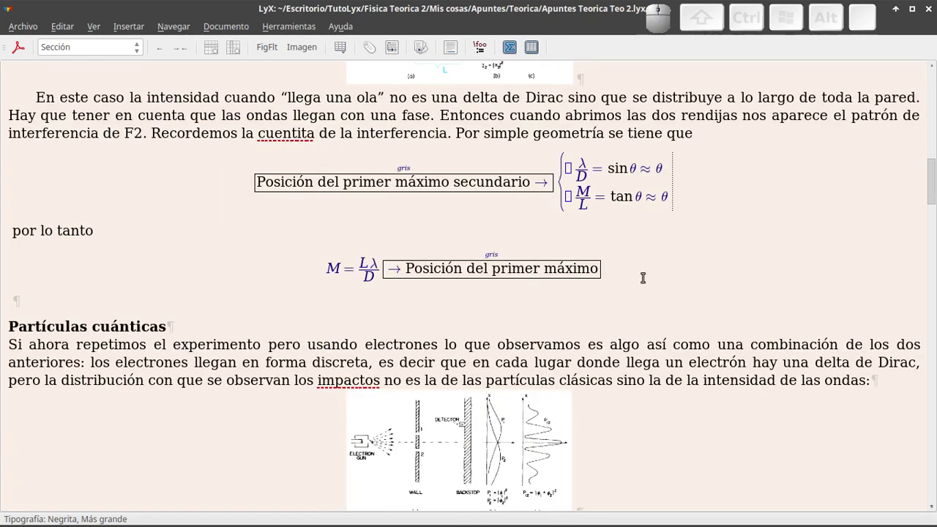
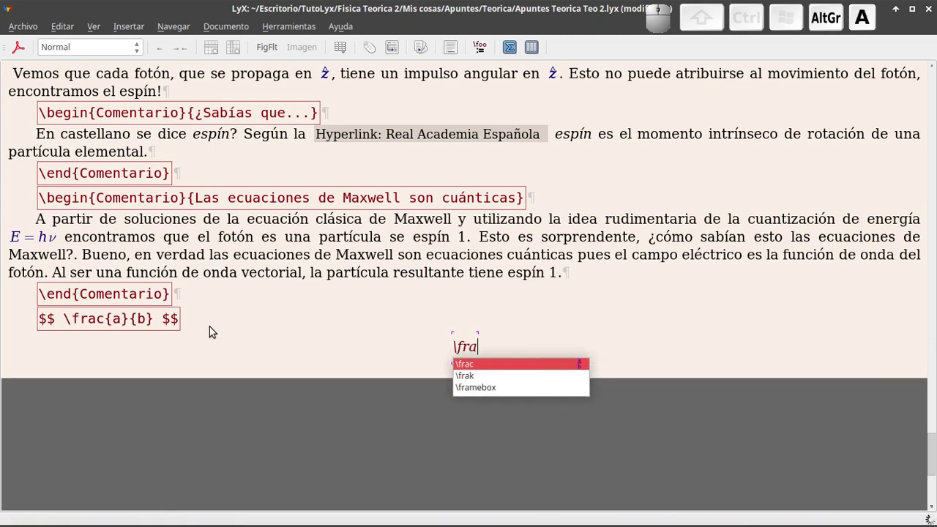
Complete the displayed formula below the raw LaTeX code as a fraction with a over b.
key("Return")
type("a")
key("Down")
type("b")
key("space")
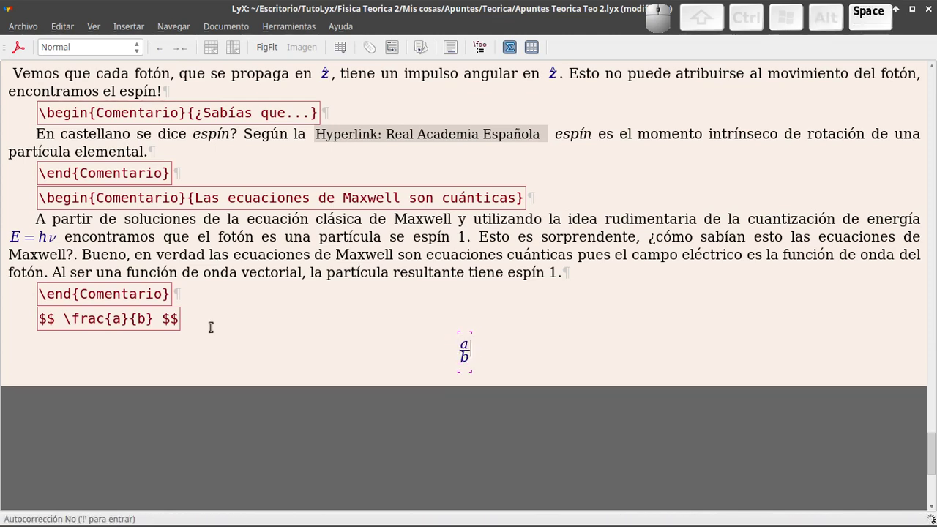
Highlight the raw \frac{a}{b} code, then switch to Okular and examine the fraction on the PDF's last page.
left_click_drag(156, 322, 63, 320)
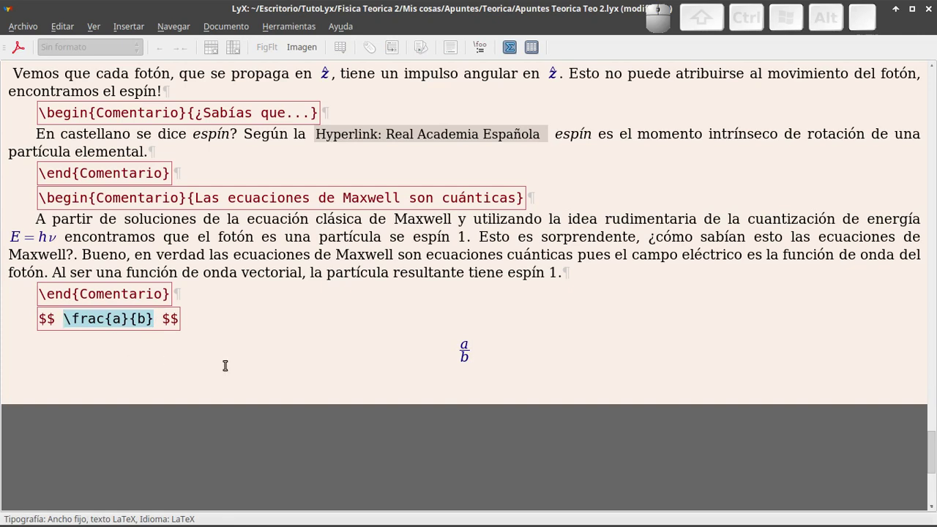
key("End")
key("Down")
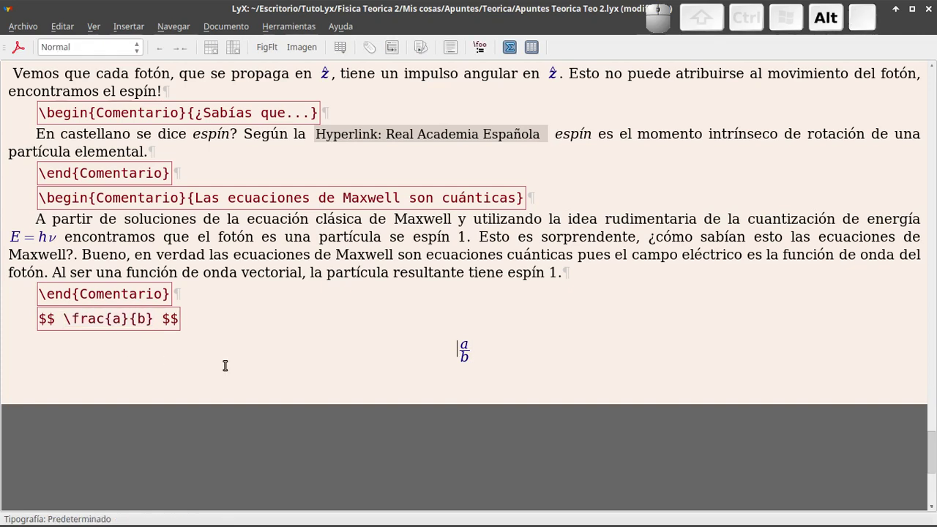
key("alt+Tab")
key("ctrl+End")
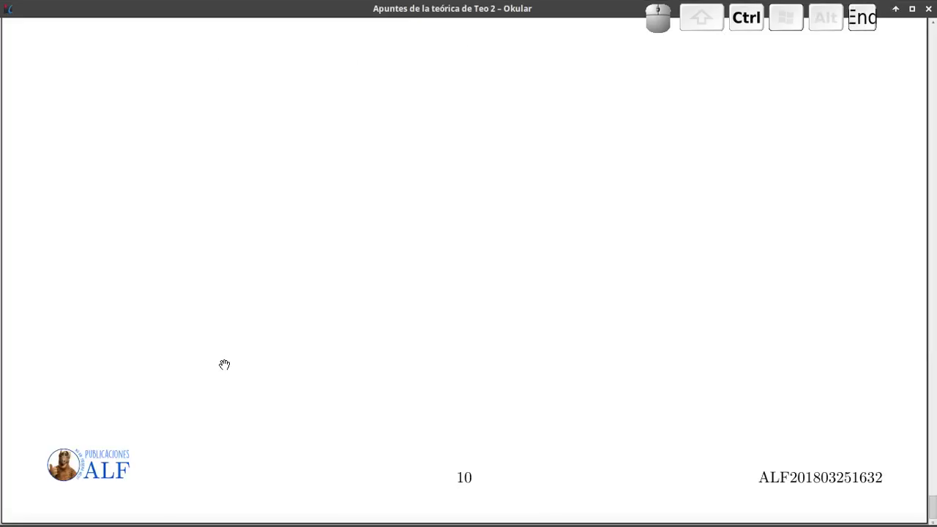
scroll(225, 365, "up", 10)
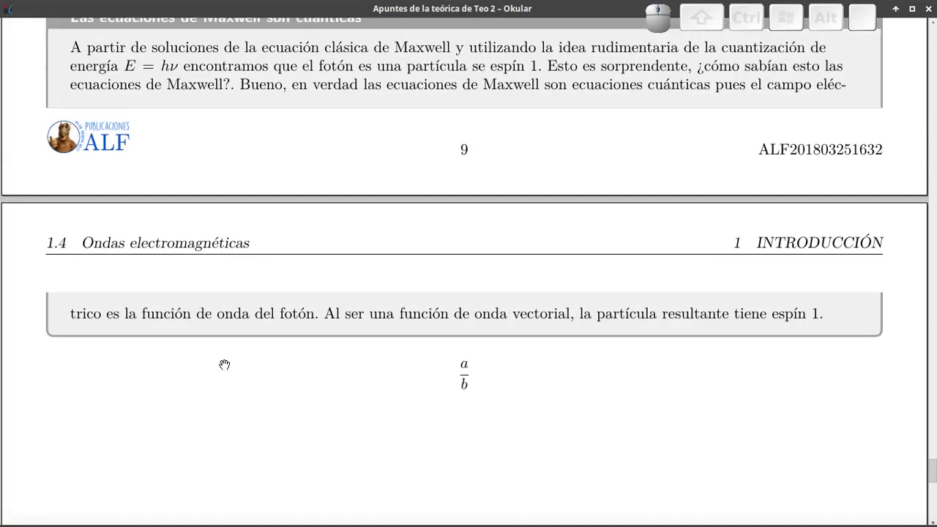
scroll(225, 365, "down", 2)
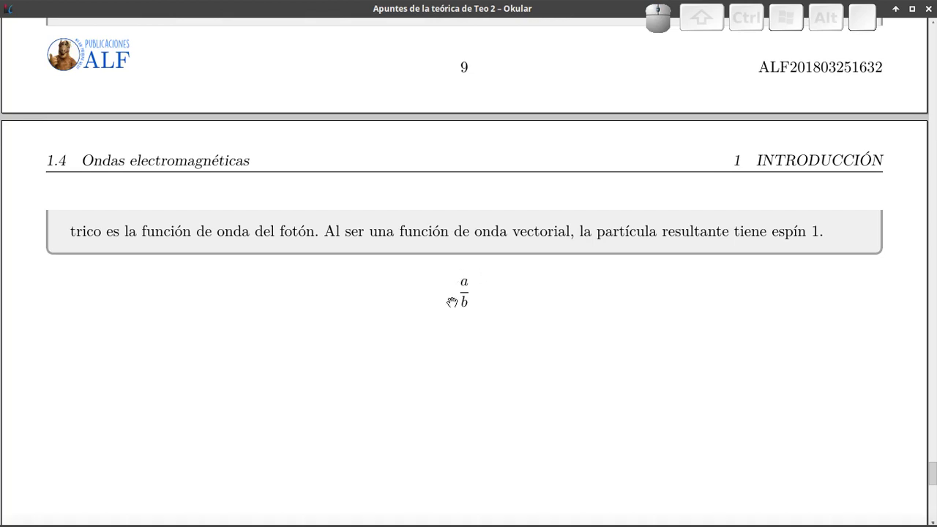
Return to LyX, highlight the native fraction, regenerate the PDF and compare both fractions on its last page in Okular.
key("alt+Tab")
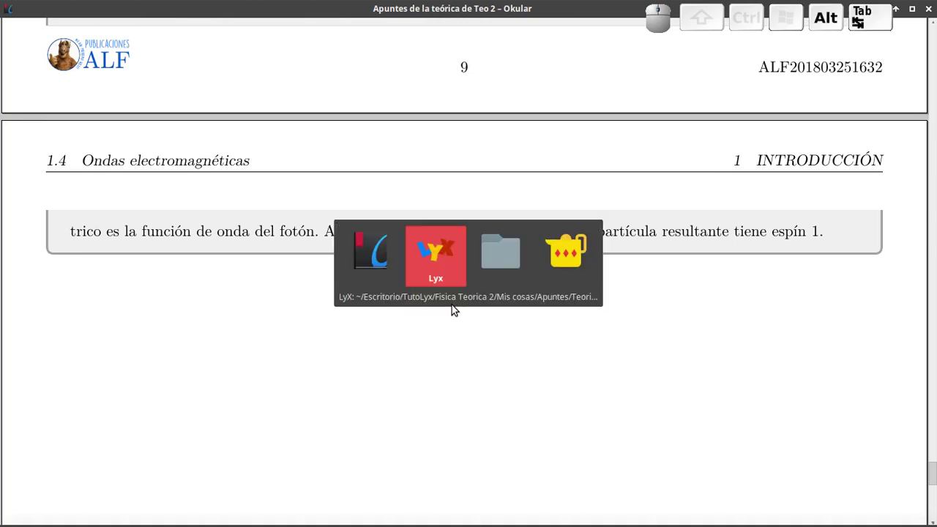
key("shift+Right")
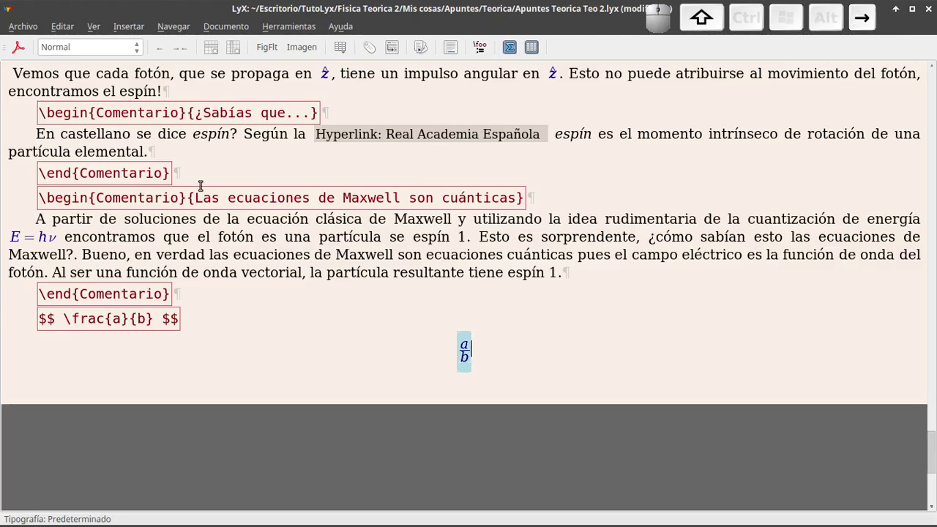
left_click(19, 47)
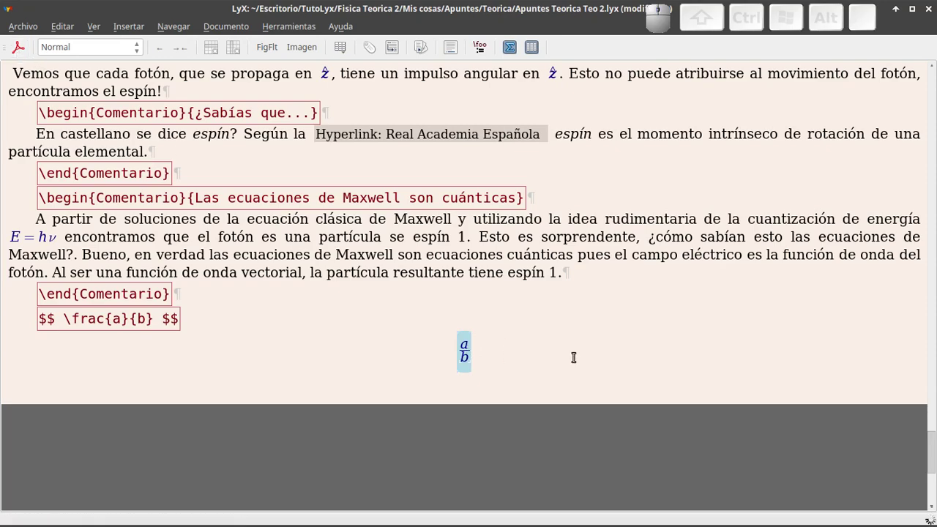
key("alt+Tab")
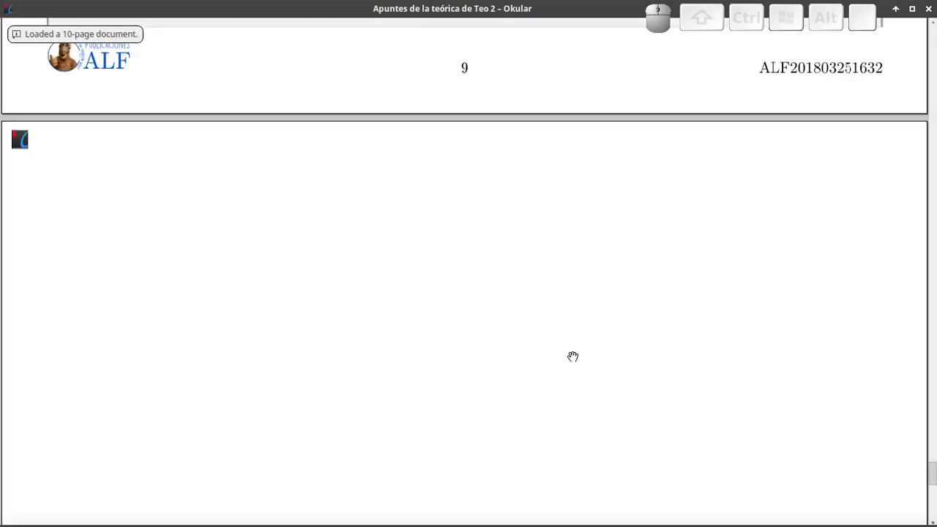
scroll(573, 358, "down", 1)
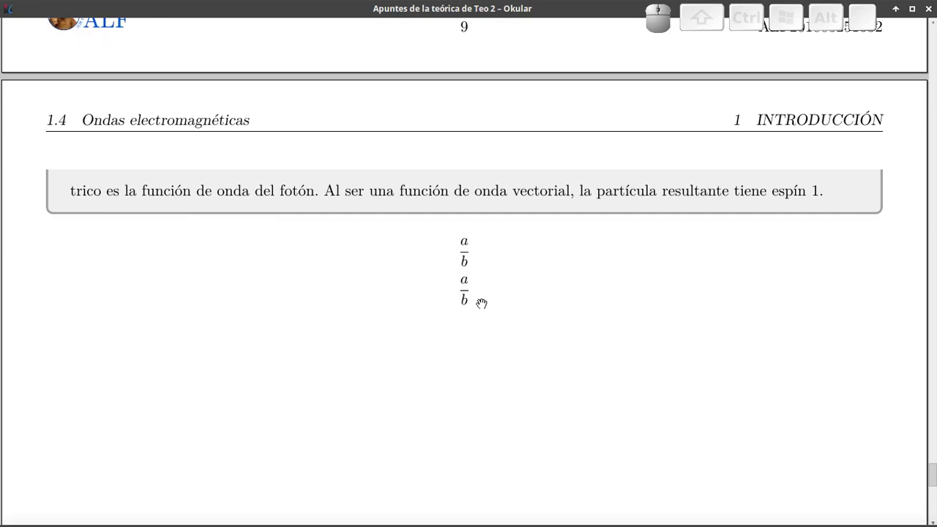
Back in LyX, delete the native fraction and the raw $$ \frac{a}{b} $$ code from the end of the notes and save.
key("alt+Tab")
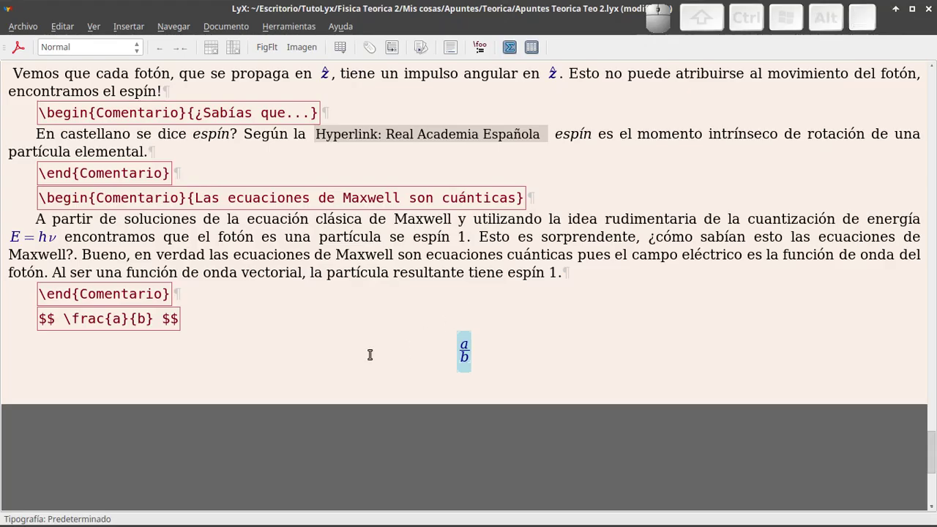
key("End")
key("BackSpace")
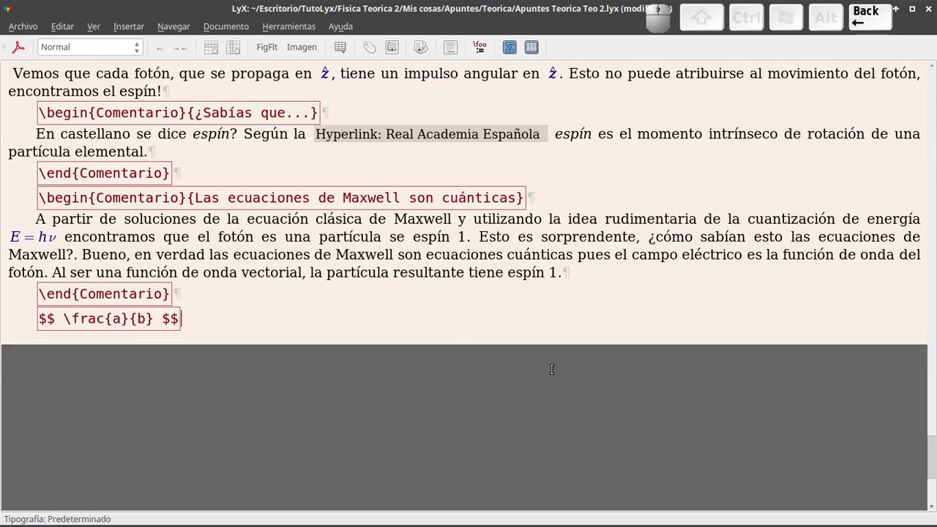
key("BackSpace")
key("BackSpace")
key("BackSpace")
key("BackSpace")
key("BackSpace")
key("BackSpace")
key("BackSpace")
key("BackSpace")
key("BackSpace")
key("BackSpace")
key("BackSpace")
key("BackSpace")
key("BackSpace")
key("BackSpace")
key("BackSpace")
key("BackSpace")
key("BackSpace")
key("BackSpace")
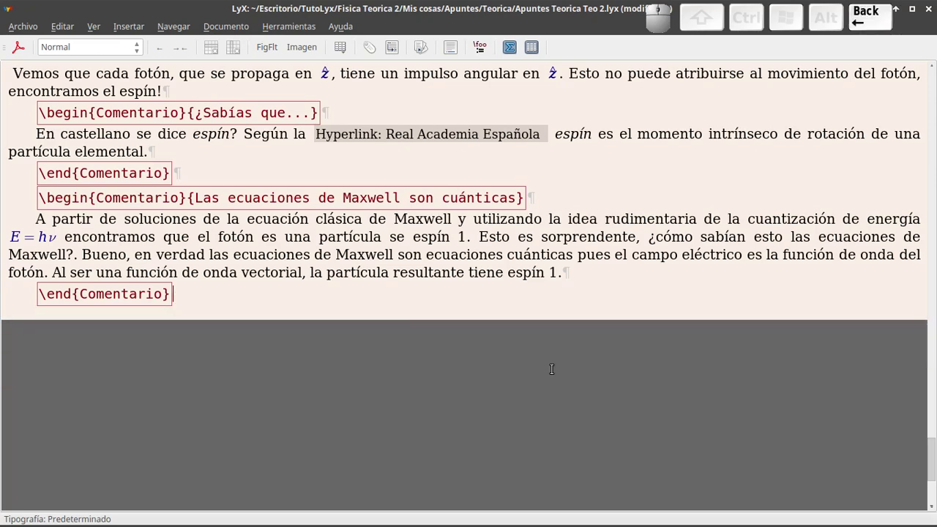
key("ctrl+s")
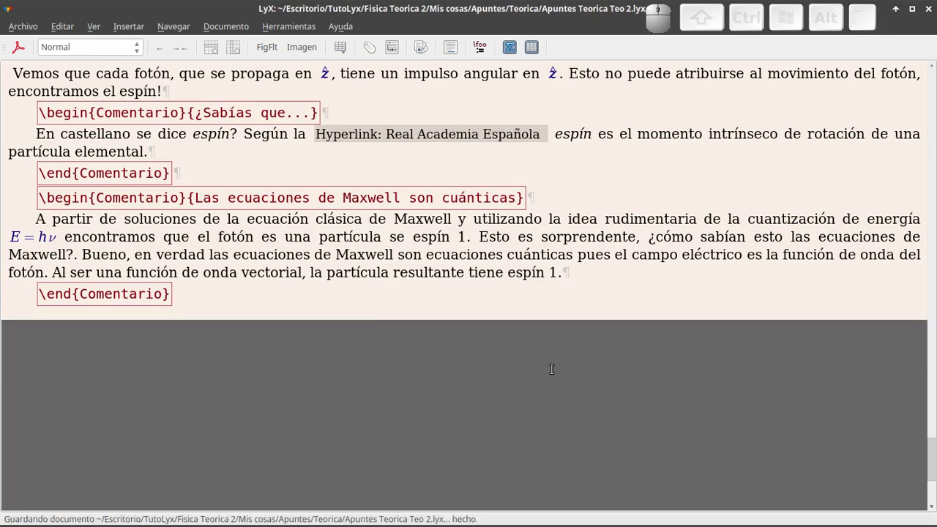
Close LyX, switch to the file manager and point out macros_de_Teo2.lyx in the Mis cosas folder.
key("alt+F4")
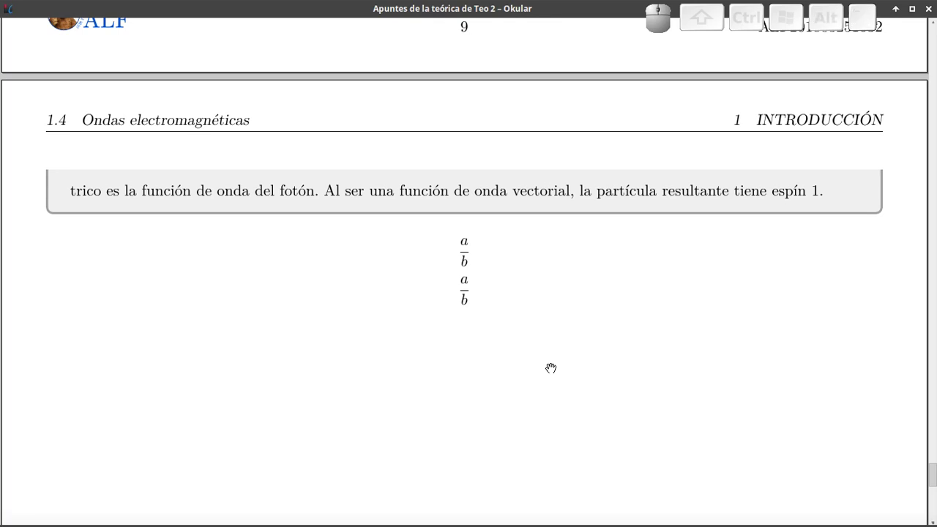
key("alt+Tab")
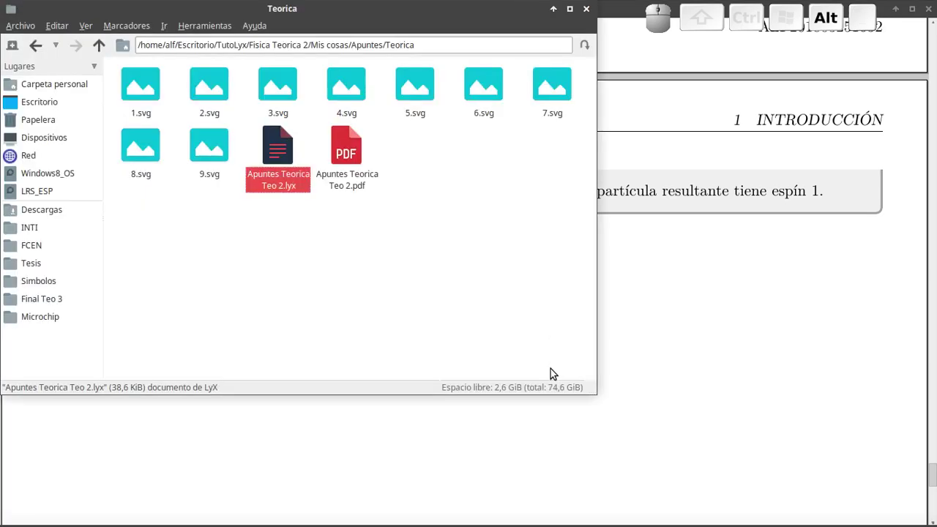
key("BackSpace")
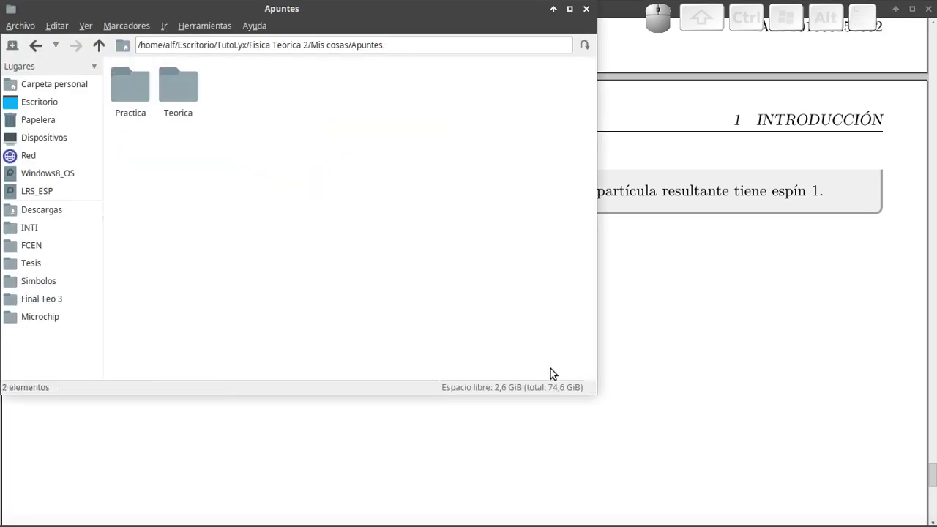
key("BackSpace")
key("Right")
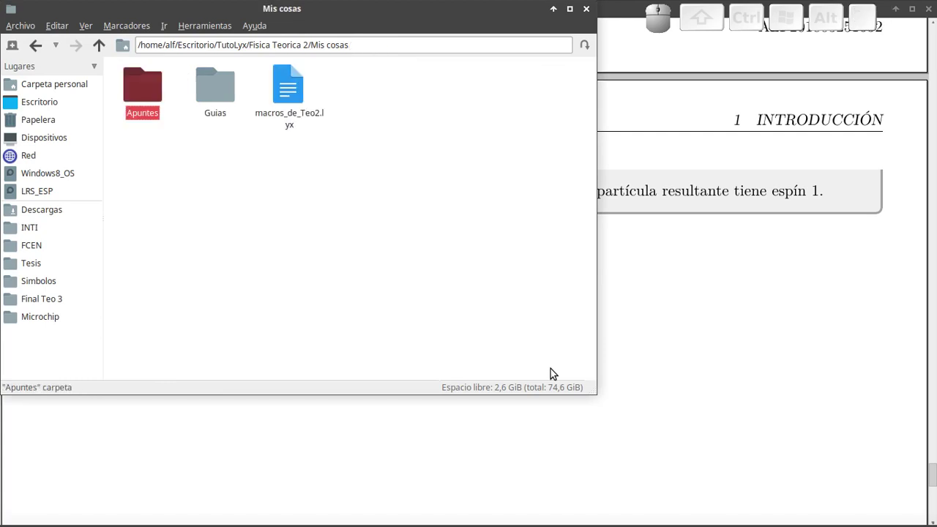
key("Right")
key("Right")
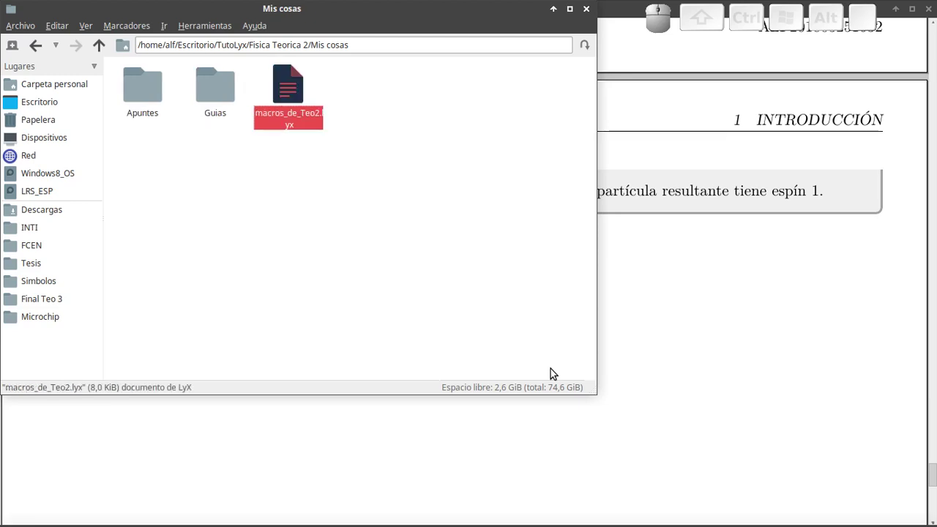
left_click_drag(354, 170, 272, 94)
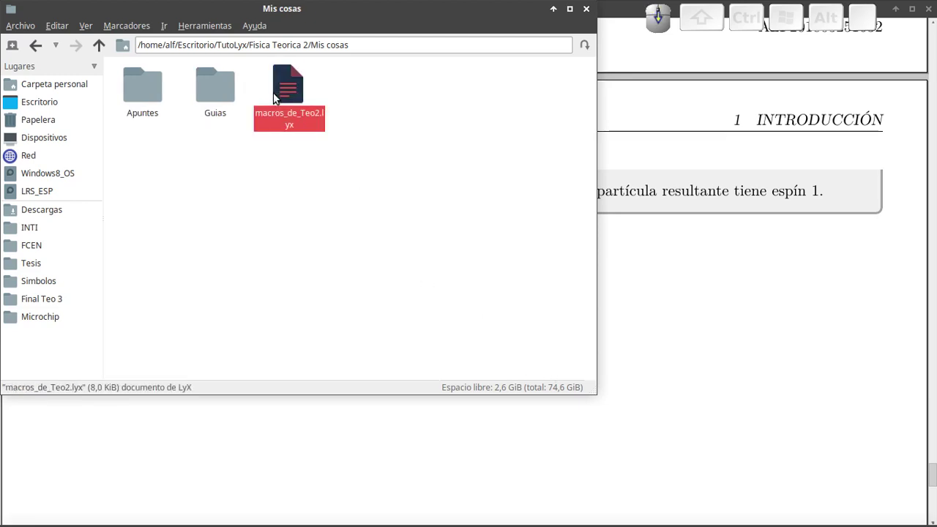
left_click(267, 261)
Reopen the notes file Apuntes Teorica Teo 2.lyx from the Teorica folder inside Apuntes.
key("Left")
key("Left")
key("Return")
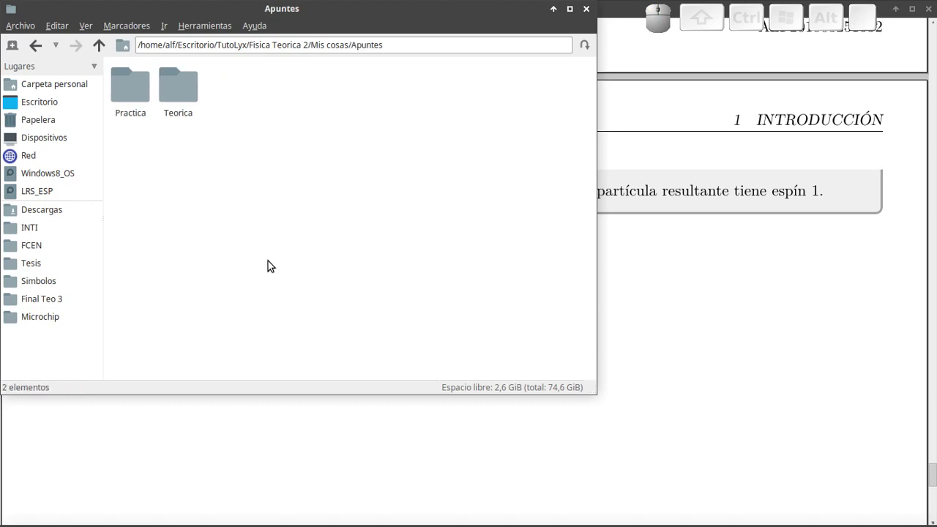
key("Right")
key("Right")
key("Return")
key("Left")
key("Left")
key("Return")
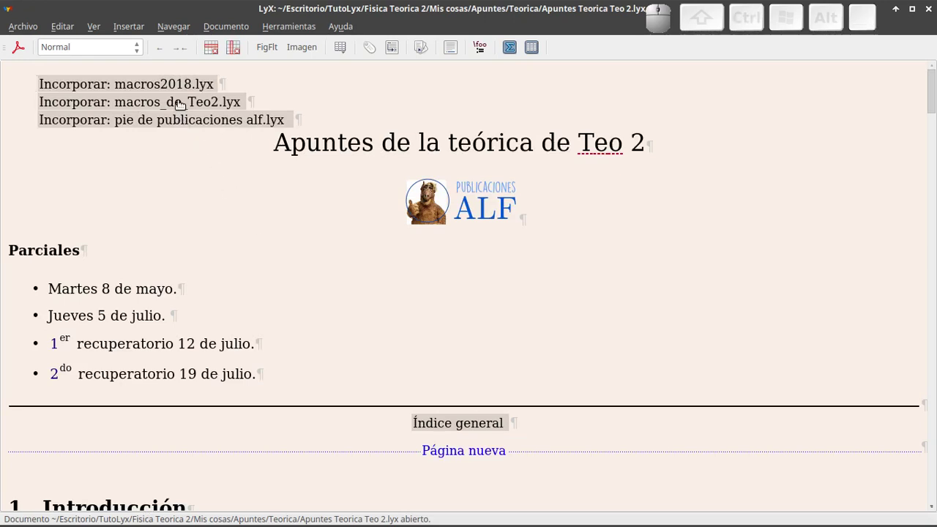
Open the included macros_de_Teo2.lyx for editing from its inclusion settings and highlight its macro definitions from \OPERATOR to \GENERADOPOR.
left_click(254, 103)
key("shift+Left")
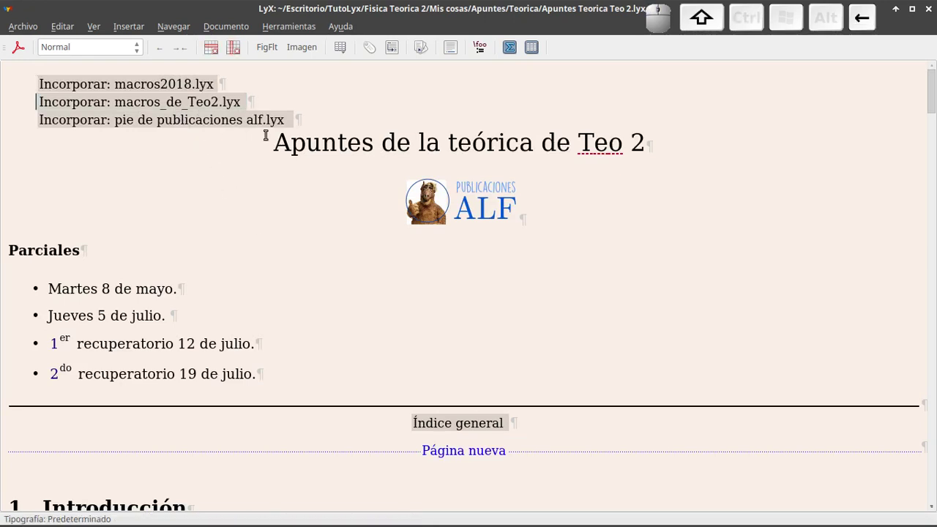
left_click(152, 103)
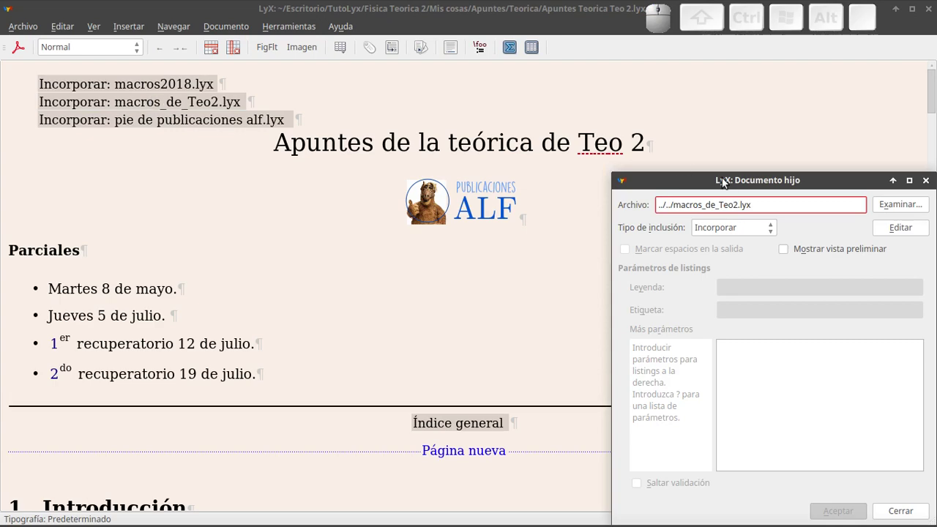
left_click_drag(721, 181, 393, 76)
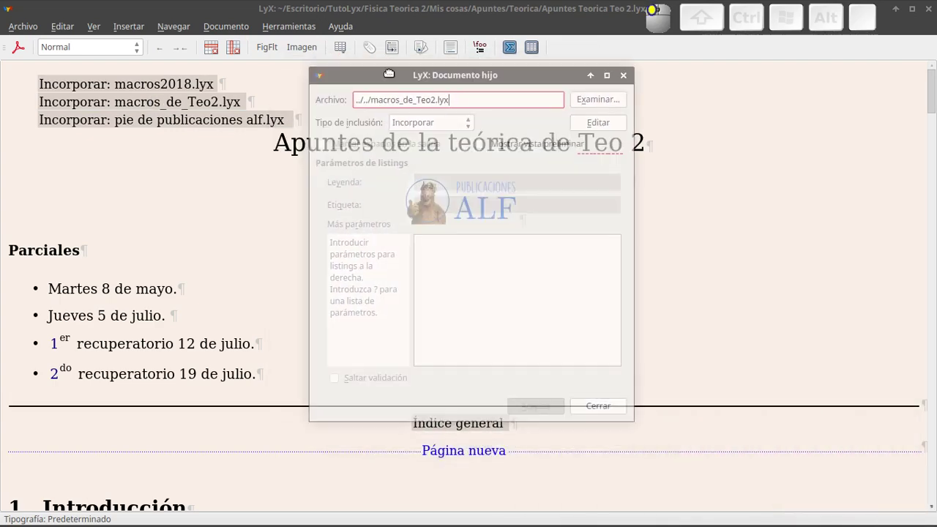
left_click(592, 126)
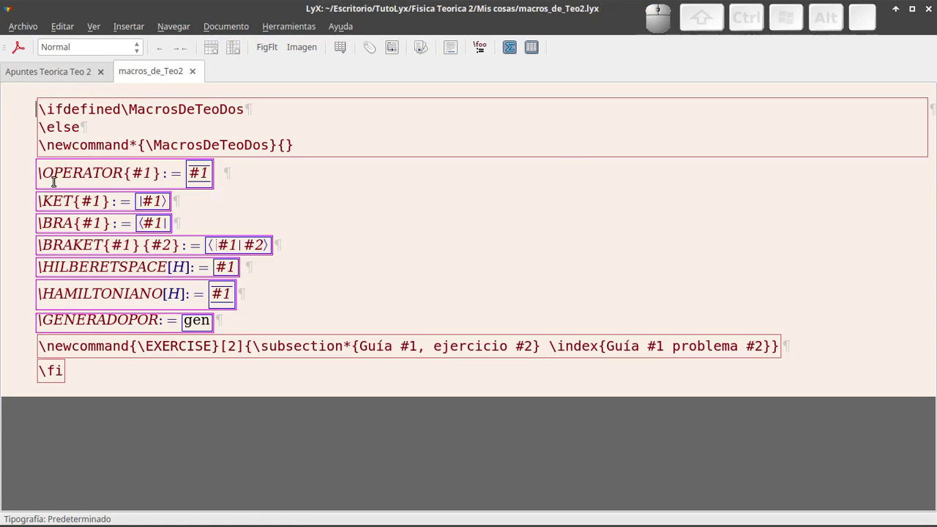
left_click_drag(33, 173, 219, 322)
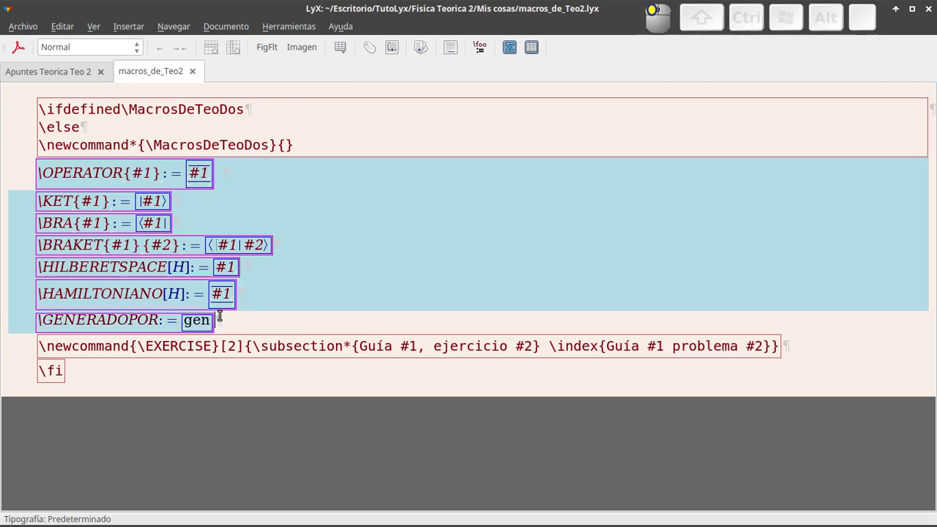
left_click(197, 203)
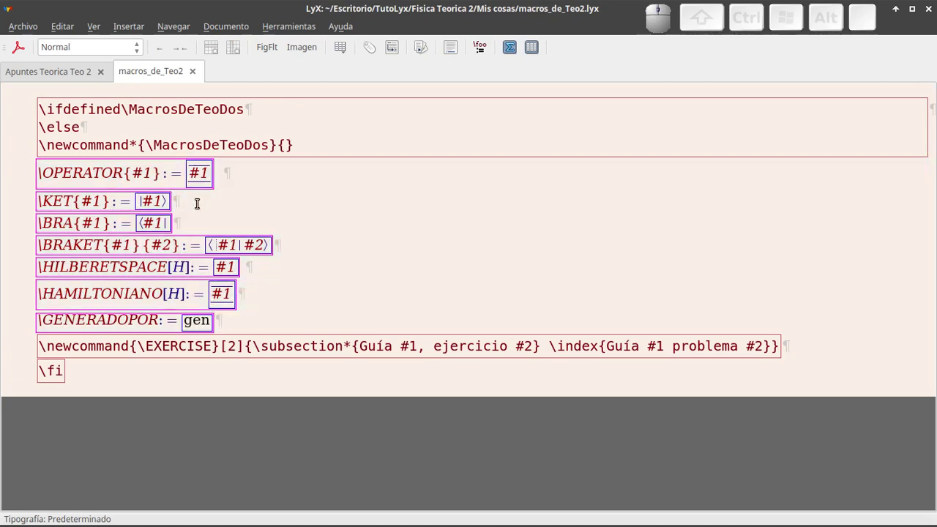
Highlight the \KET and \BRA macro definitions in macros_de_Teo2.lyx and return to the Apuntes Teorica Teo 2 notes.
key("shift+Down")
key("shift+Right")
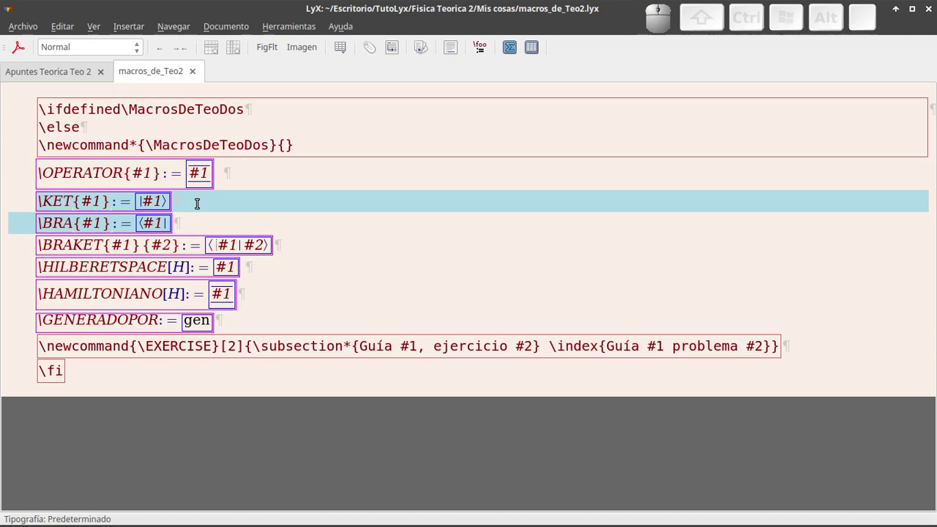
key("Right")
key("Left")
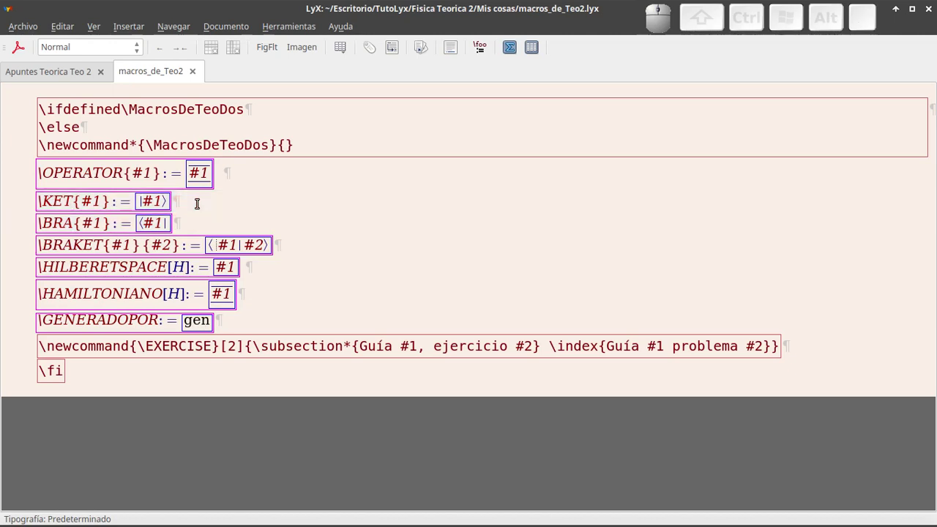
key("ctrl+shift+Tab")
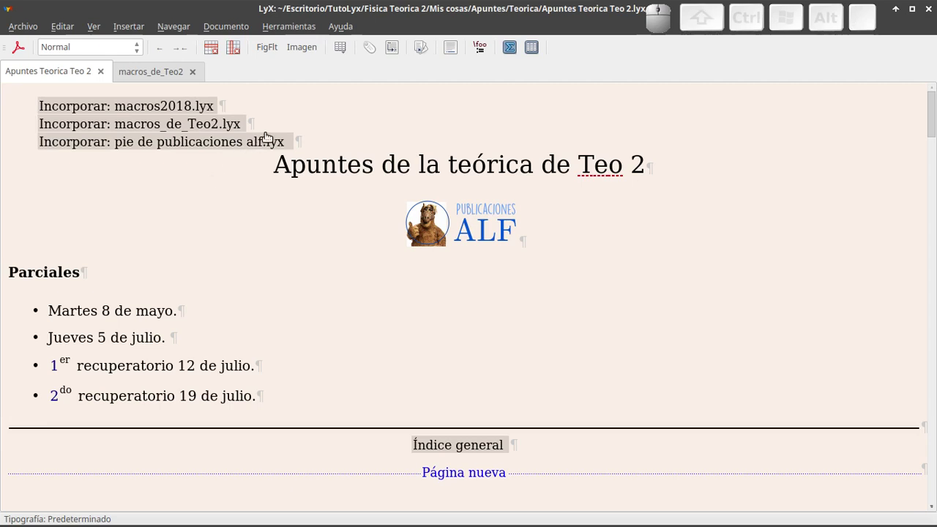
Switch to the file manager, point out macros_de_Teo2.lyx in the Mis cosas folder, and return to the notes in LyX.
key("alt+Tab")
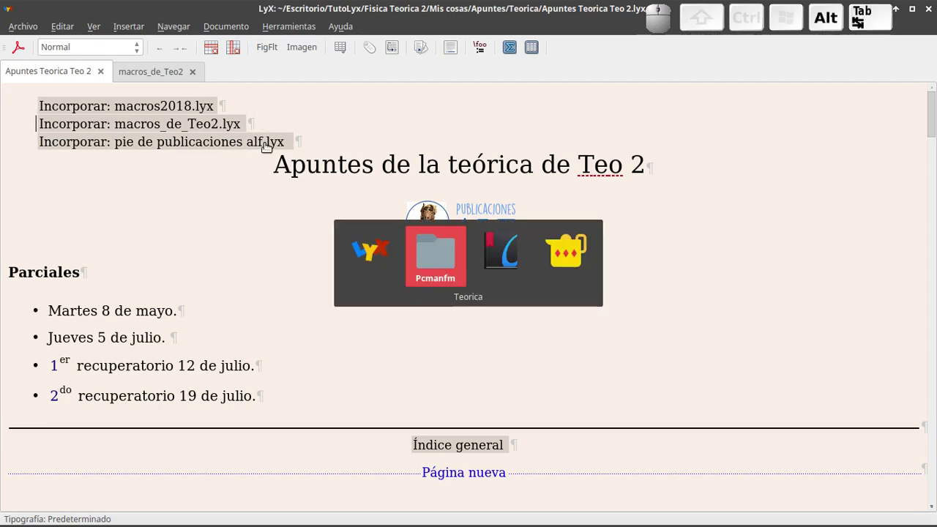
key("BackSpace")
key("BackSpace")
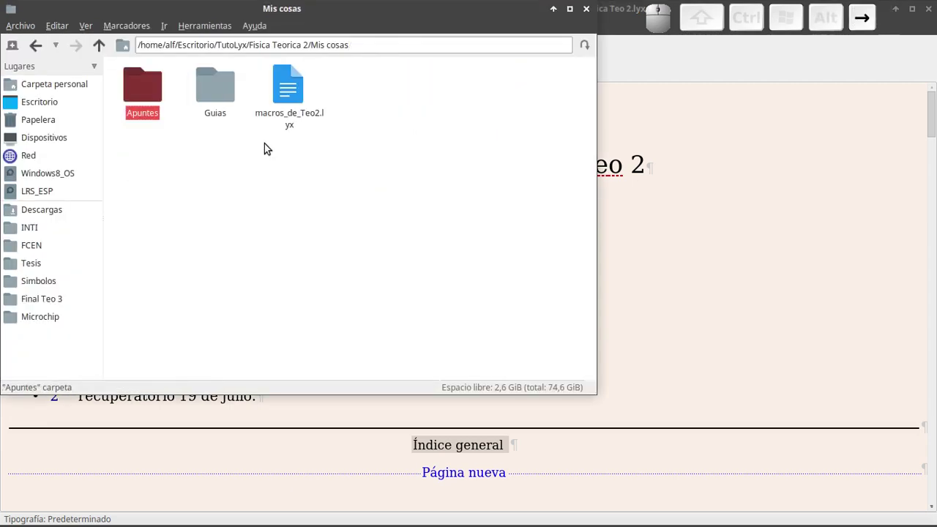
key("Right")
key("Right")
key("Return")
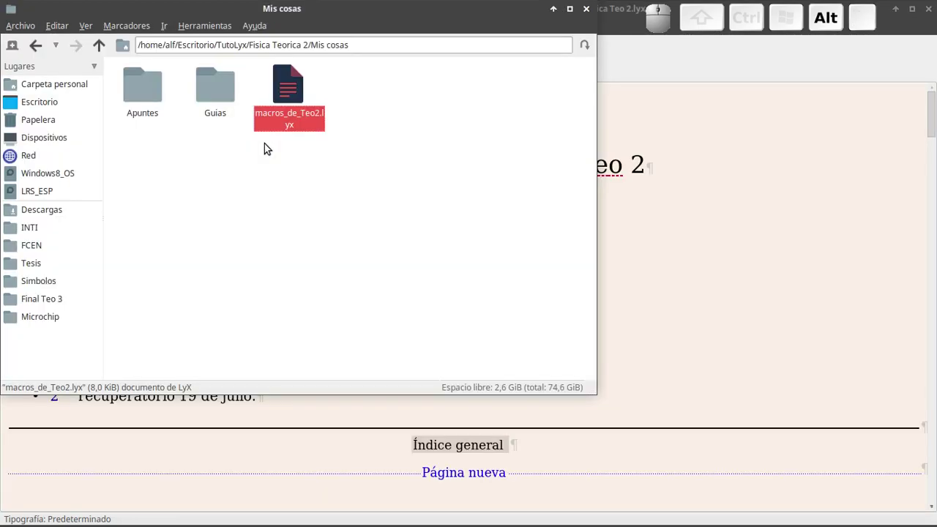
key("alt+F4")
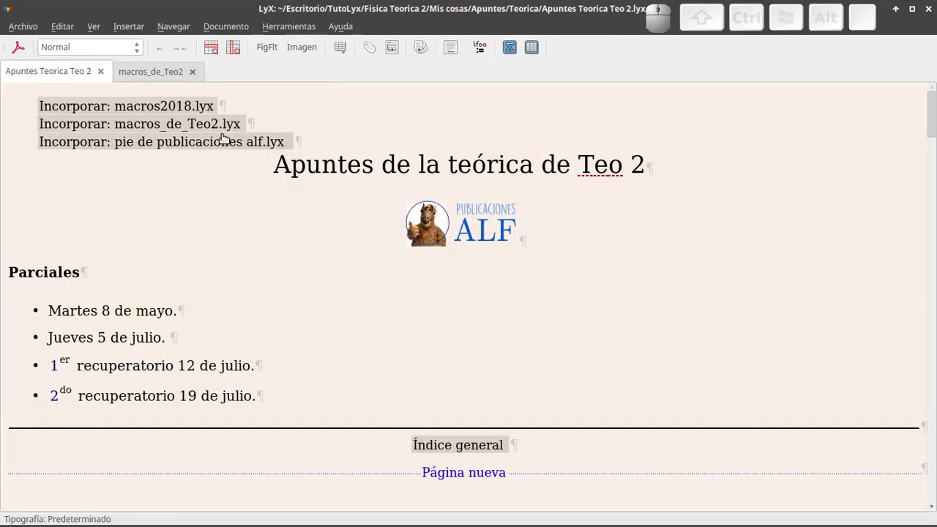
Review the macro definitions and the start of the notes, and close macros_de_Teo2.lyx.
key("ctrl+Tab")
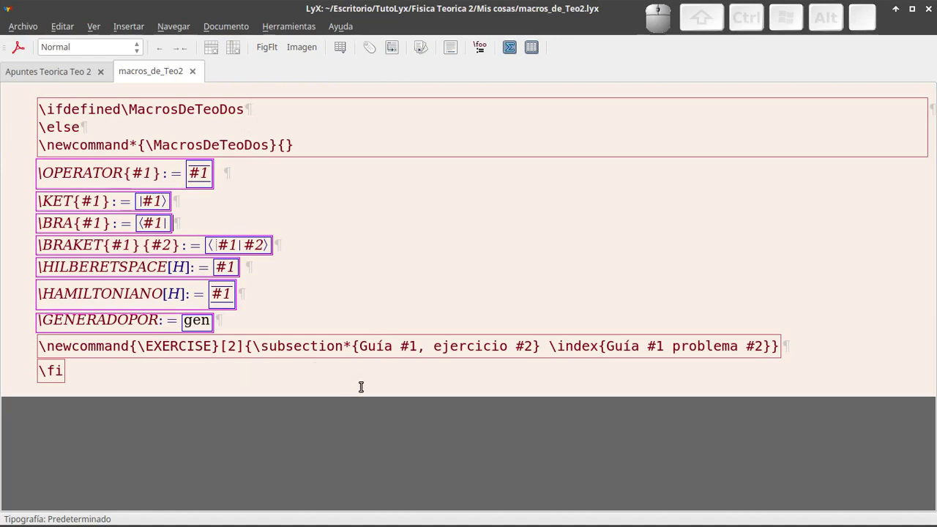
key("ctrl+Tab")
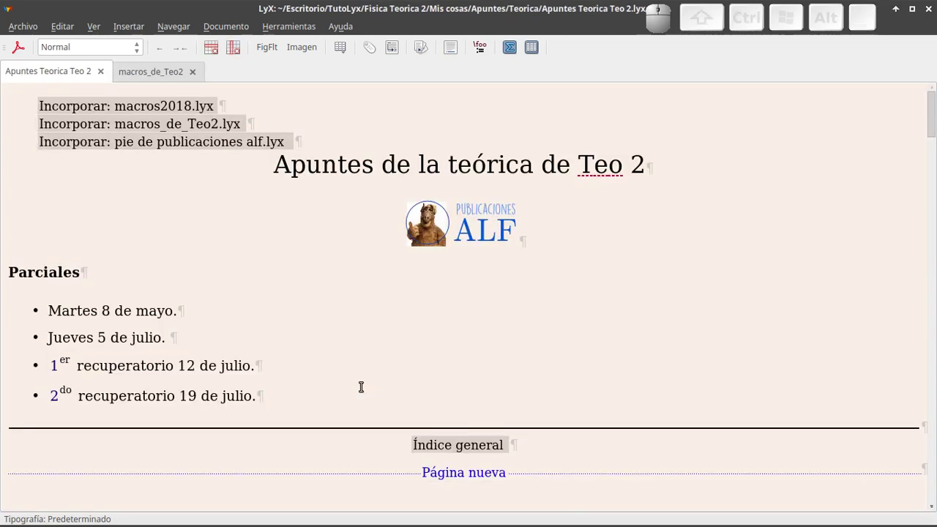
scroll(360, 388, "down", 10)
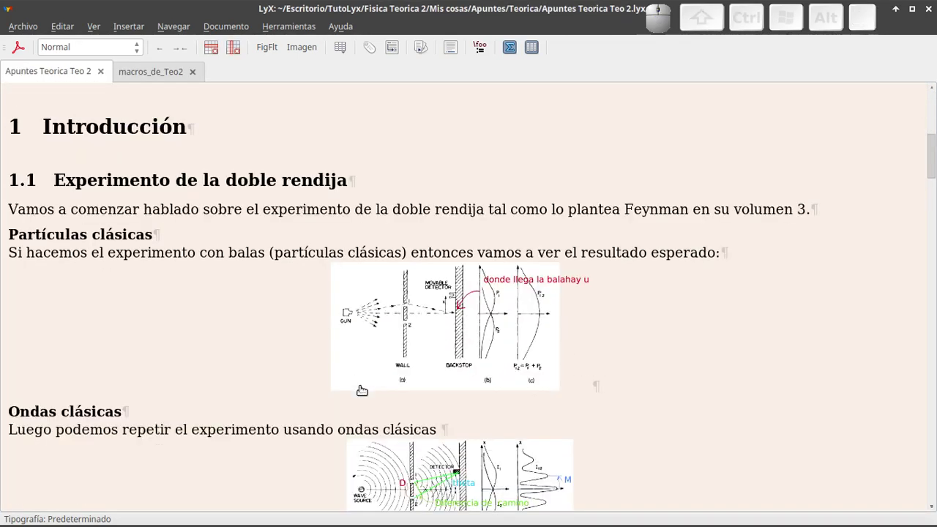
scroll(361, 391, "up", 10)
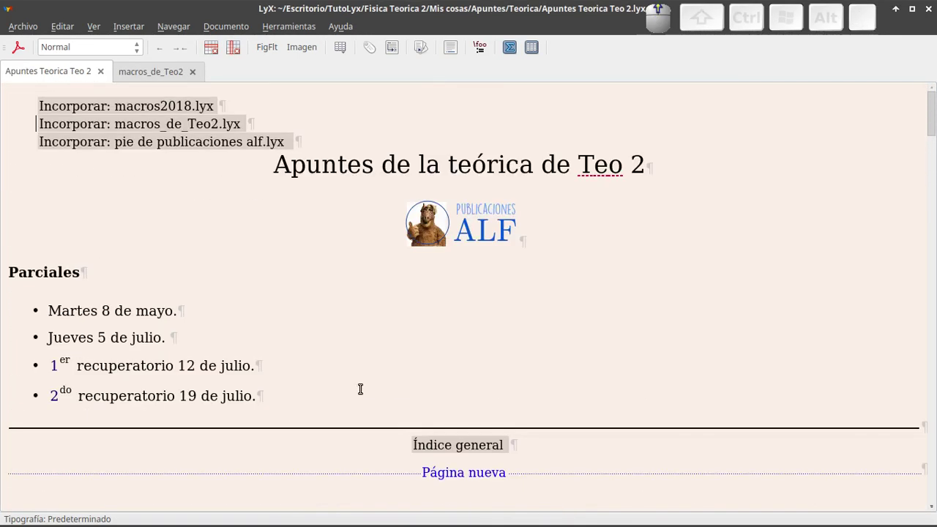
left_click(306, 141)
key("ctrl+w")
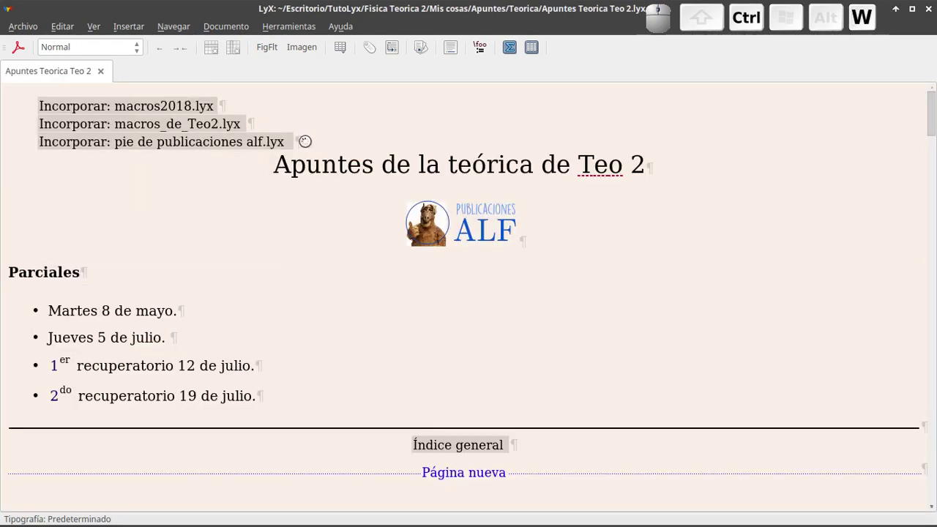
In the file manager, create a Lyx document named macros_de_prueba.lyx in the Mis cosas folder and open it.
key("alt+Tab")
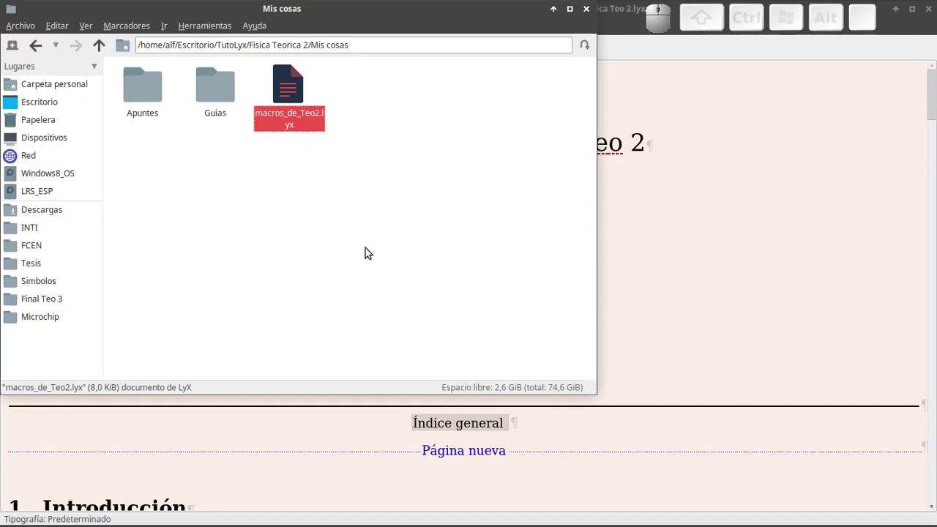
left_click(417, 187)
right_click(411, 107)
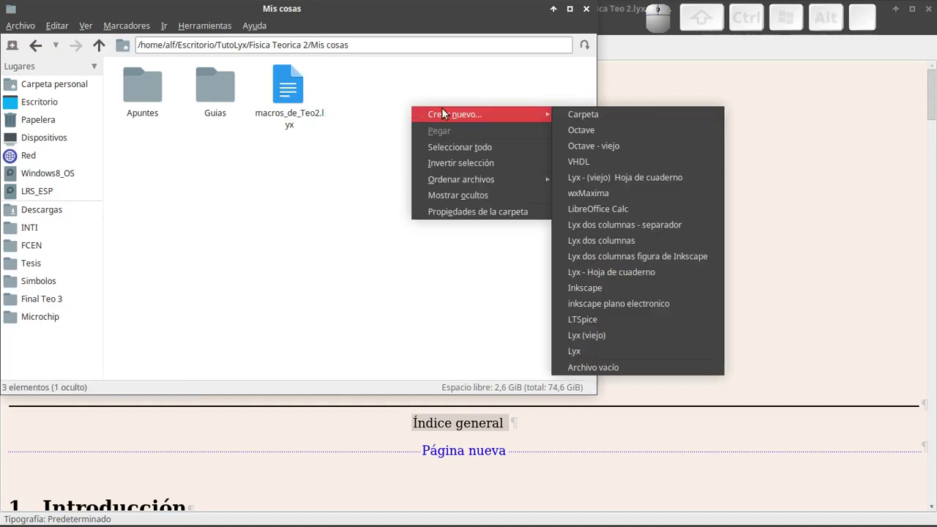
left_click(599, 352)
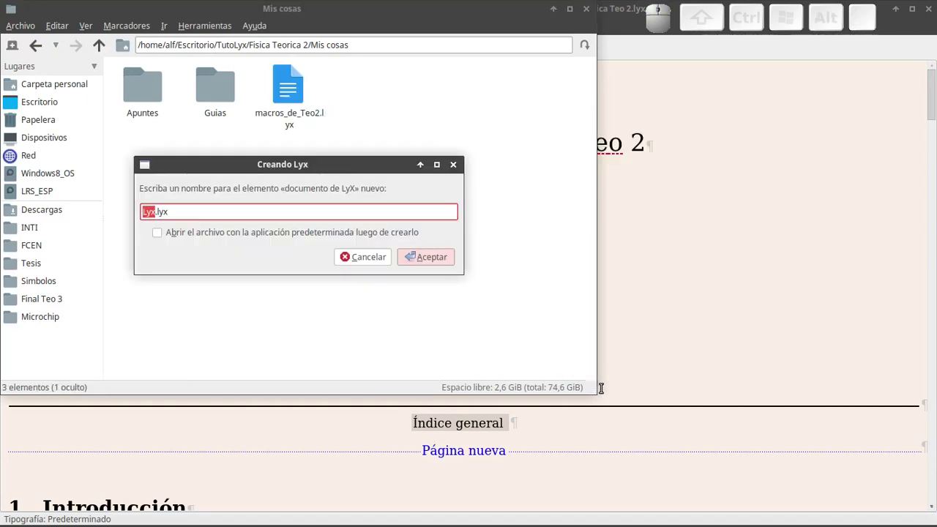
type("macros")
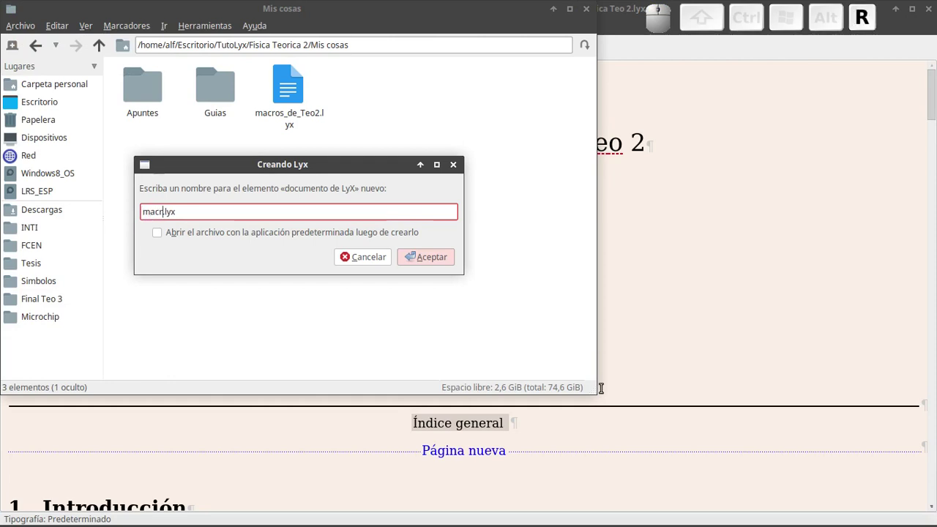
type("_de_prueba")
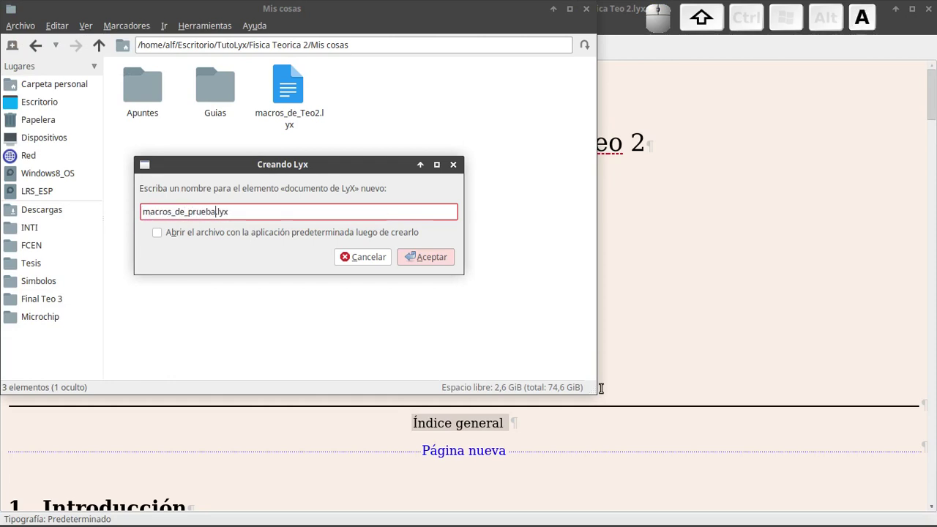
key("Return")
key("Left")
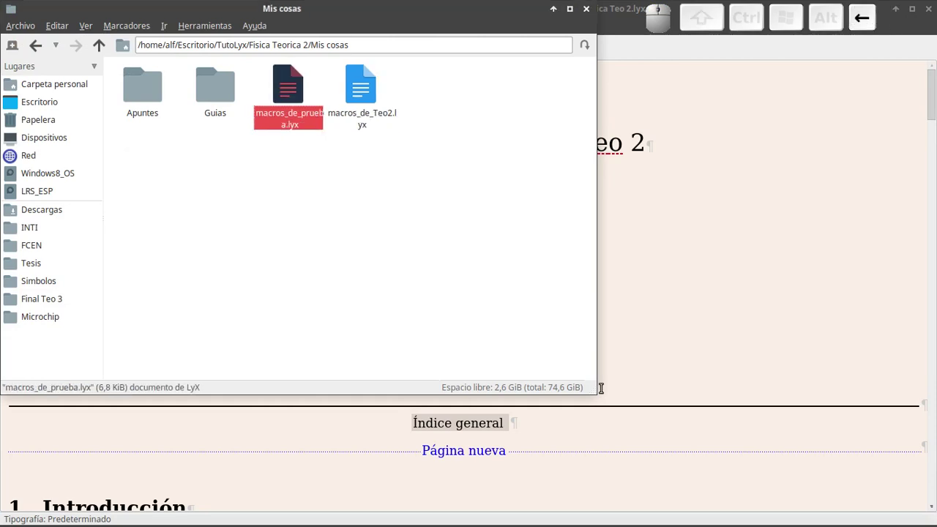
key("Return")
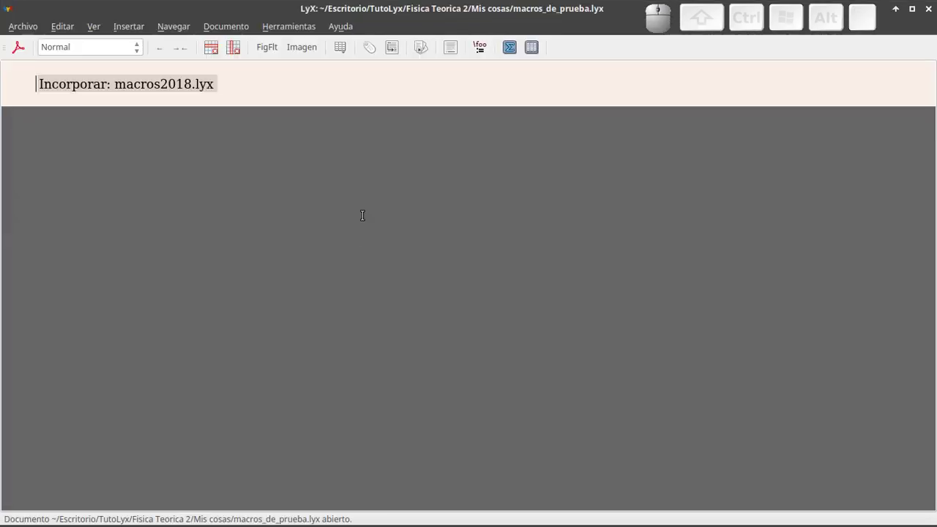
Point out the Lyx template among the file manager's new-document types and return to macros_de_prueba.lyx in LyX.
key("alt+Tab")
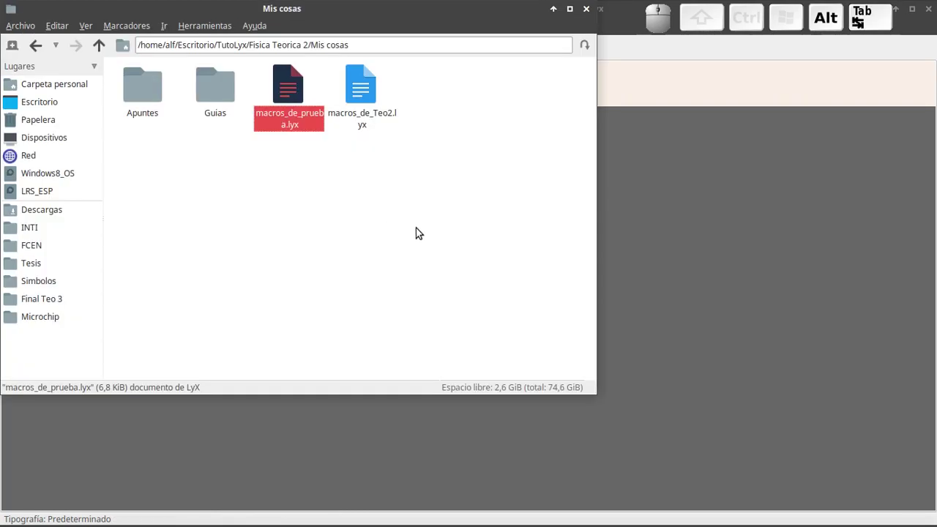
right_click(424, 243)
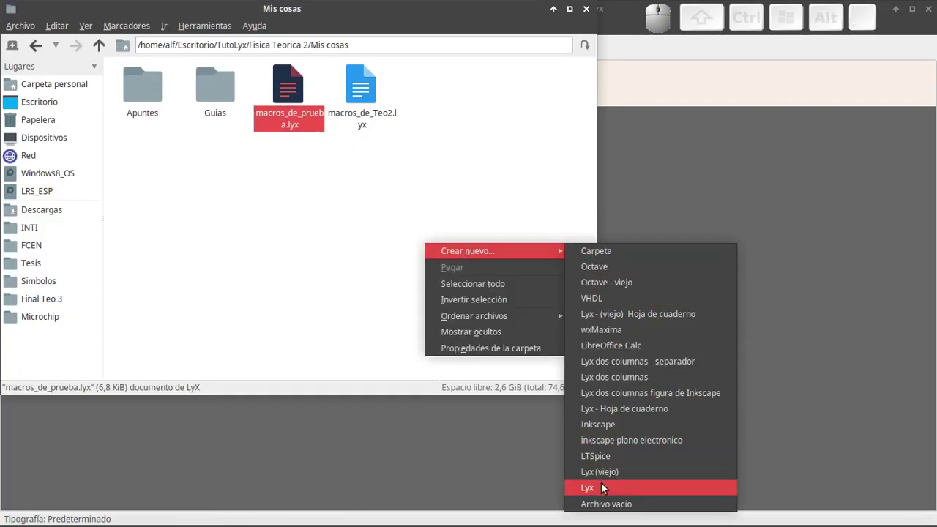
key("Escape")
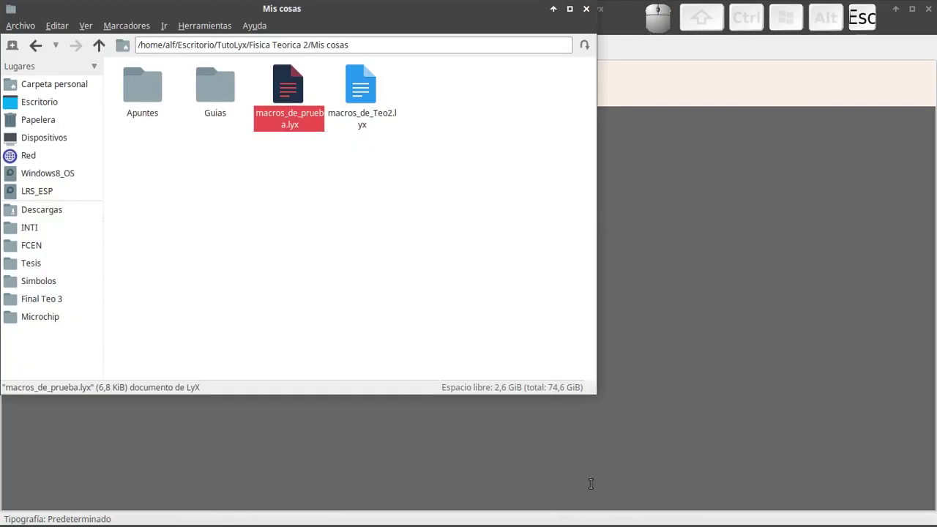
key("alt+Tab")
left_click(484, 257)
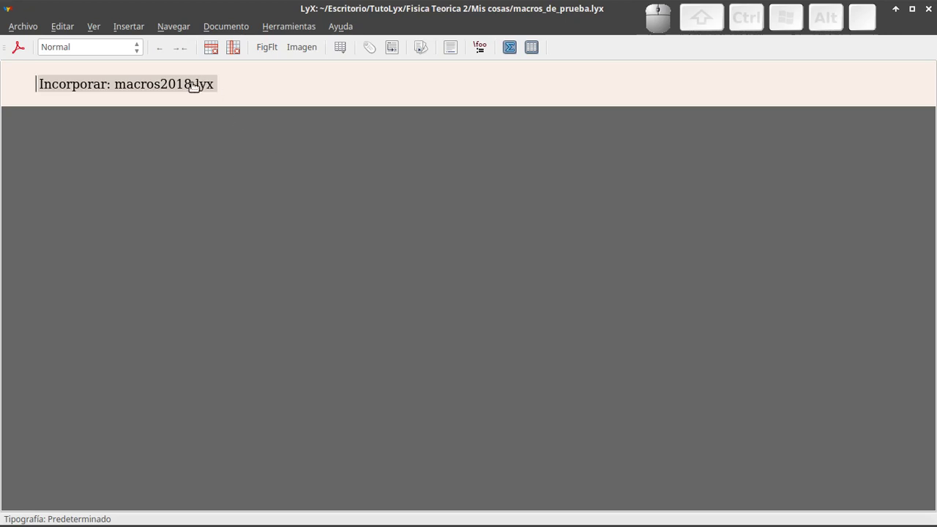
Delete the macros2018.lyx inclusion from macros_de_prueba.lyx and insert a new math macro in its place.
key("Delete")
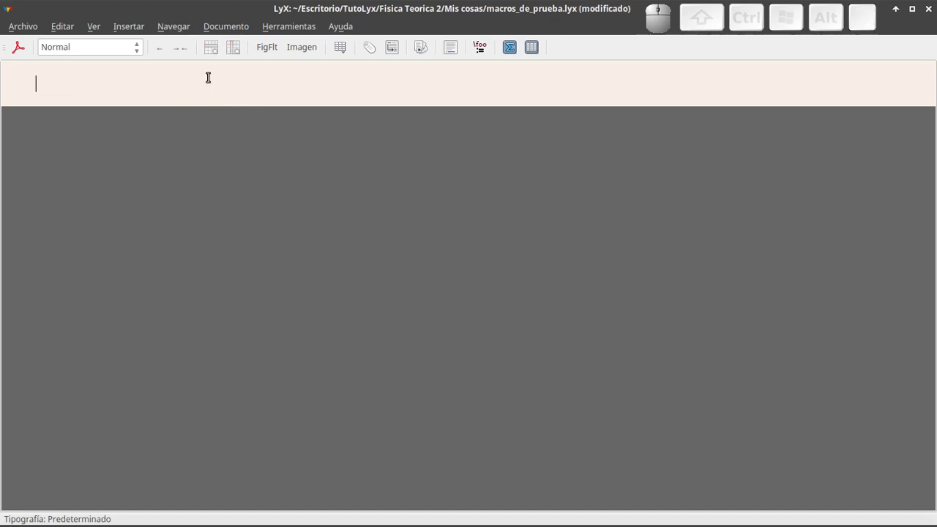
left_click(134, 30)
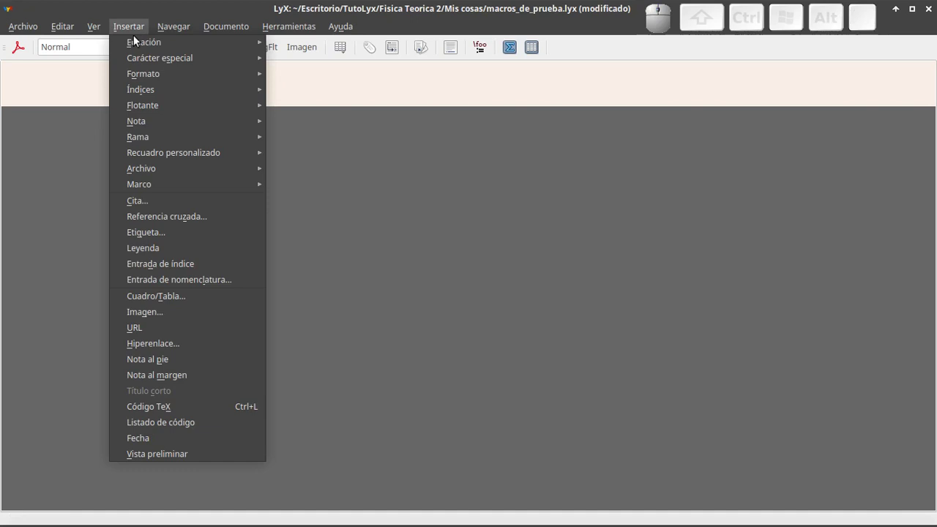
mouse_move(151, 91)
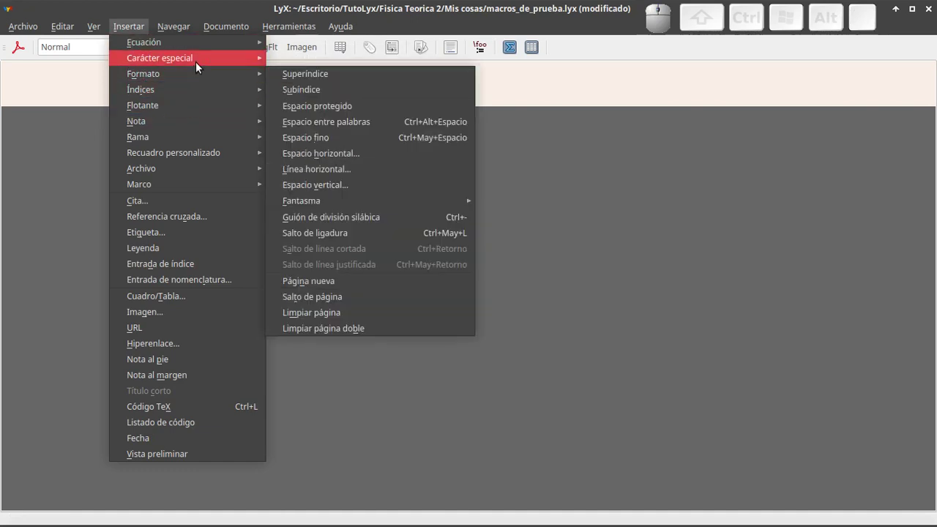
mouse_move(195, 45)
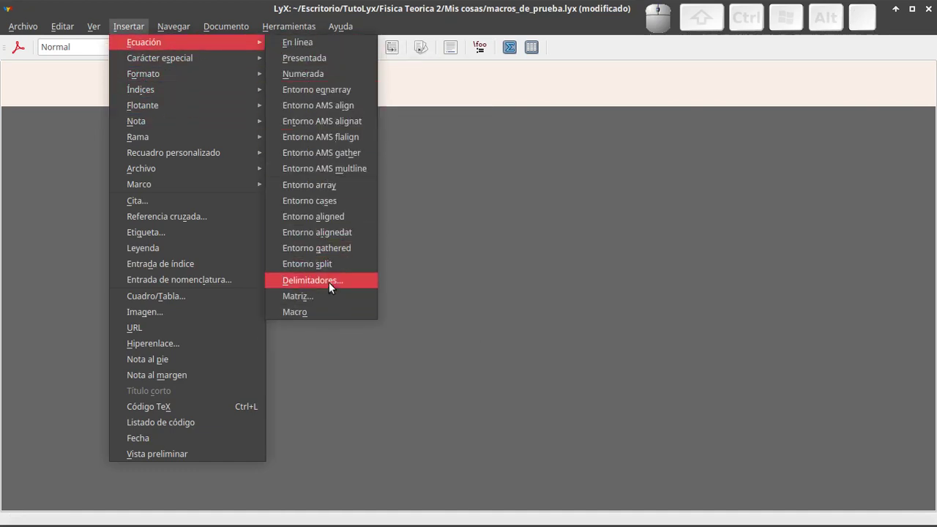
left_click(317, 312)
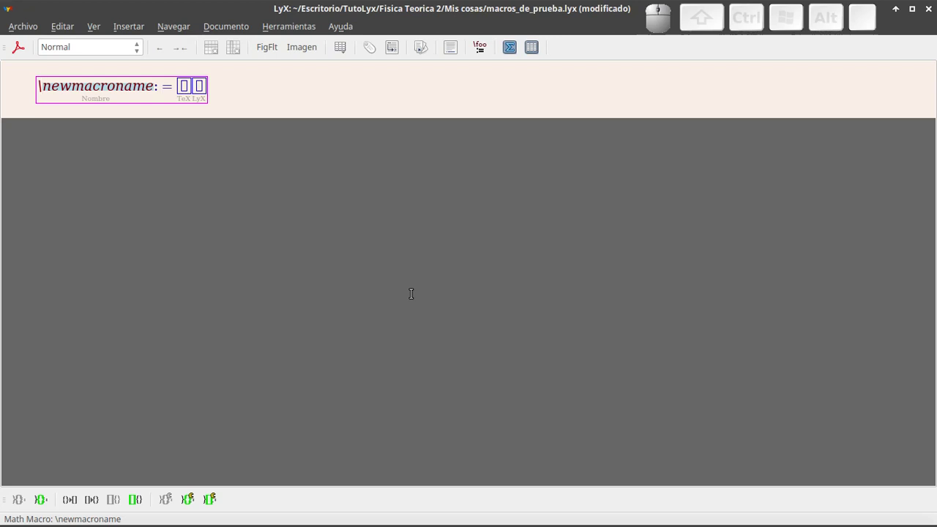
key("shift")
type("LAPLA")
key("BackSpace")
key("BackSpace")
key("BackSpace")
key("BackSpace")
key("BackSpace")
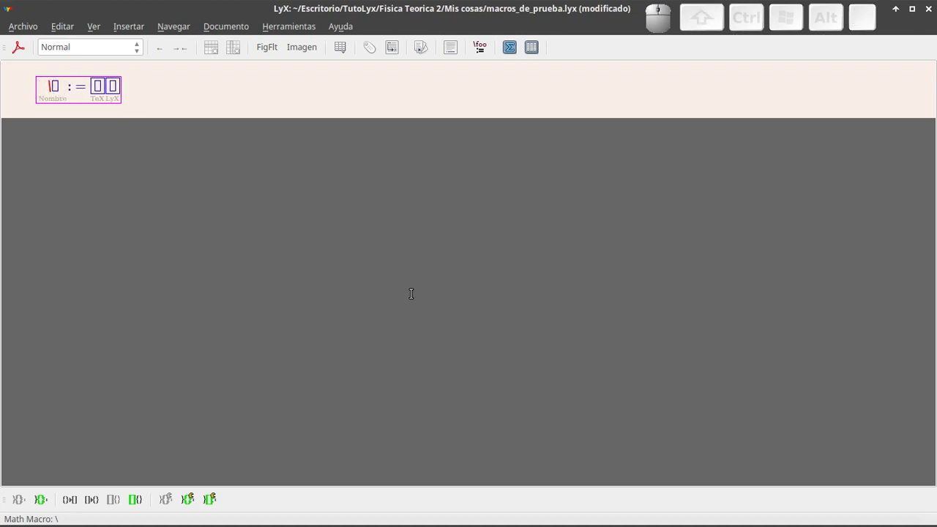
Name the new math macro HAMILTONIANO and highlight the name to point it out.
type("HAMI")
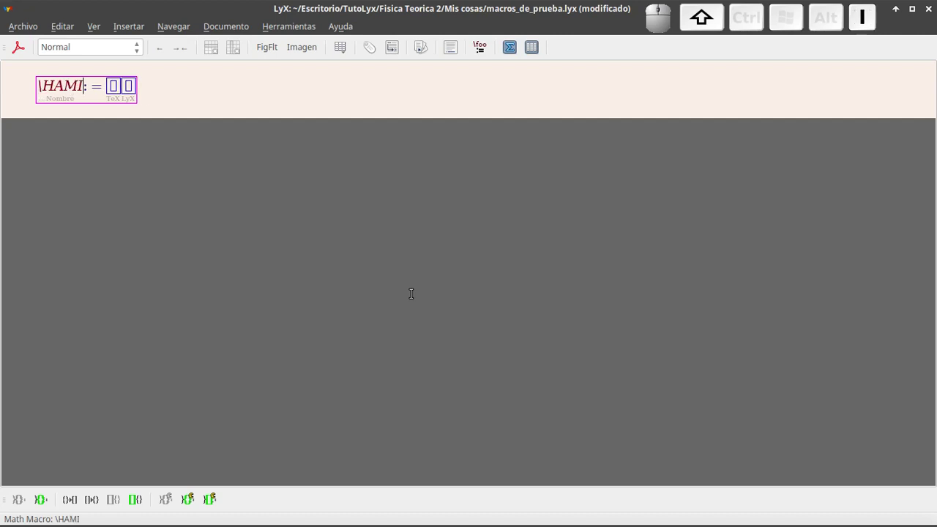
type("LTONIANO")
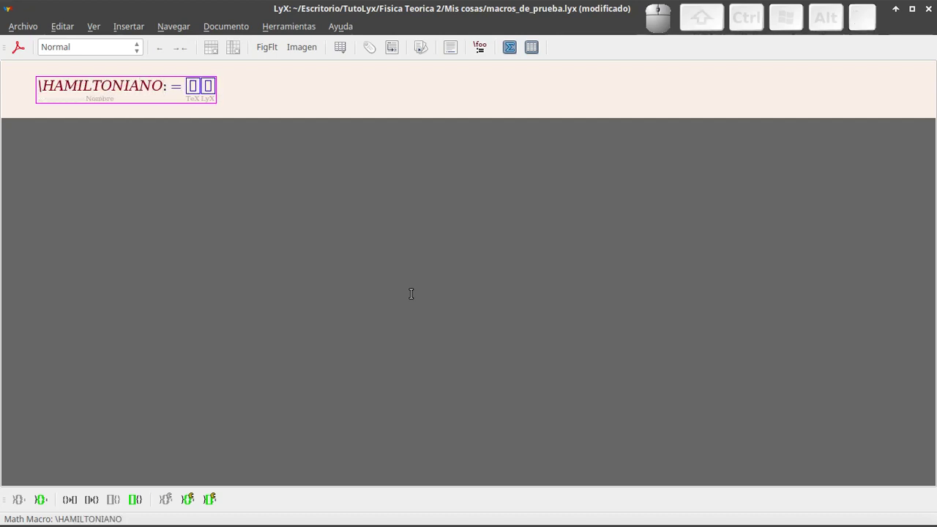
key("Right")
key("Left")
key("Right")
key("shift+Home")
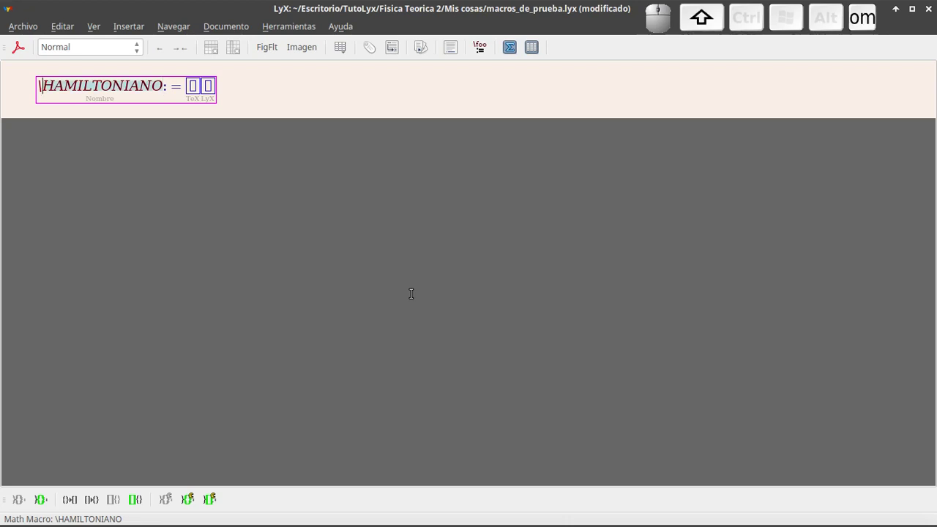
key("End")
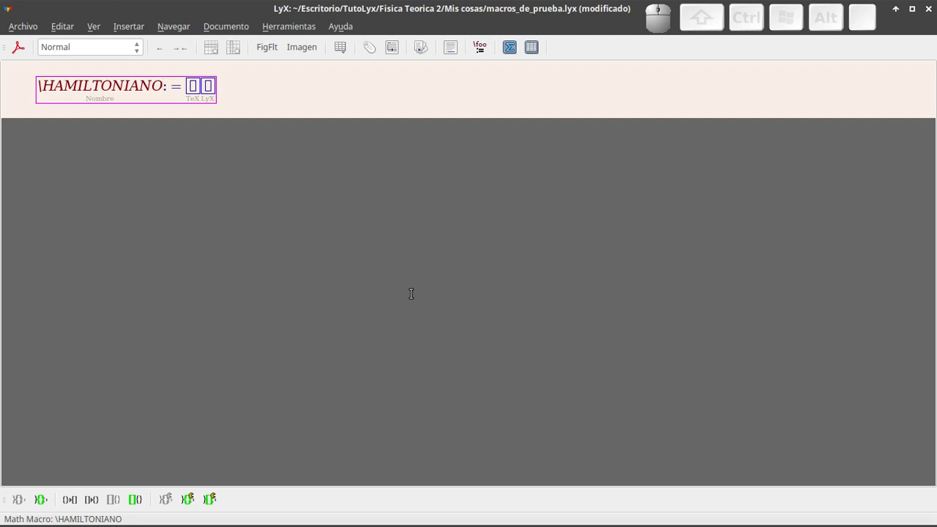
Define the \HAMILTONIANO macro's TeX content as a script H using \mathscr.
key("Right")
type("H")
key("shift")
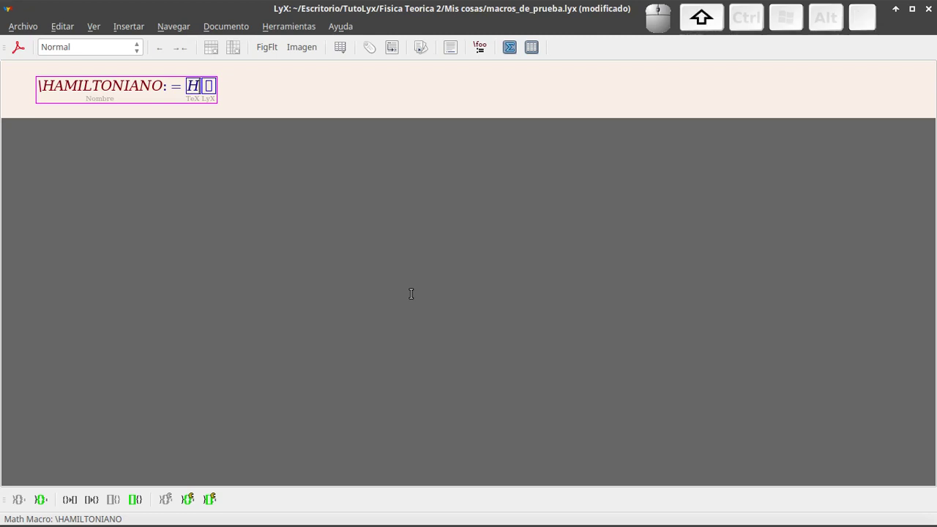
key("BackSpace")
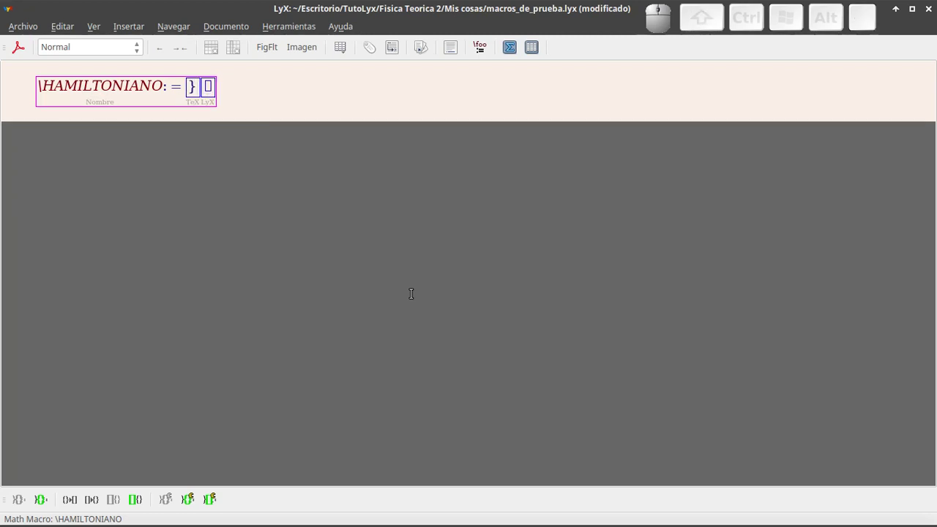
type("H")
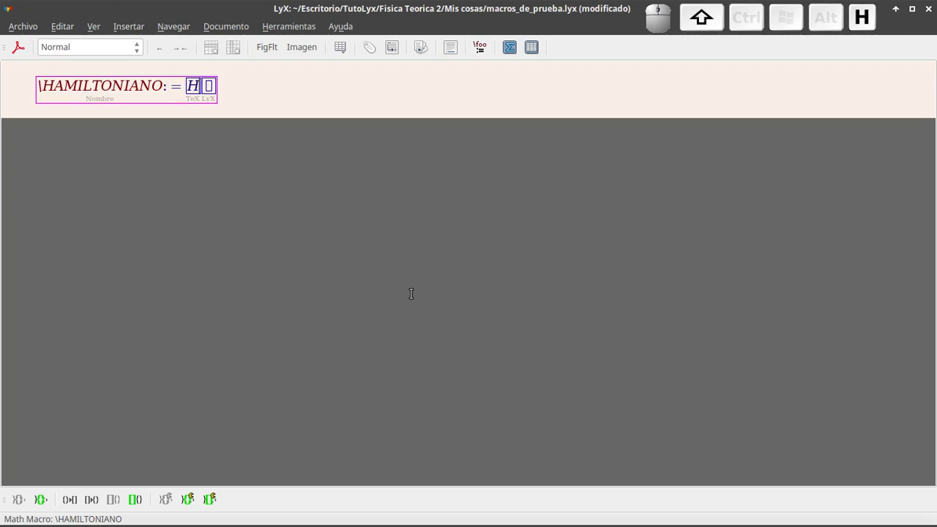
key("shift+Left")
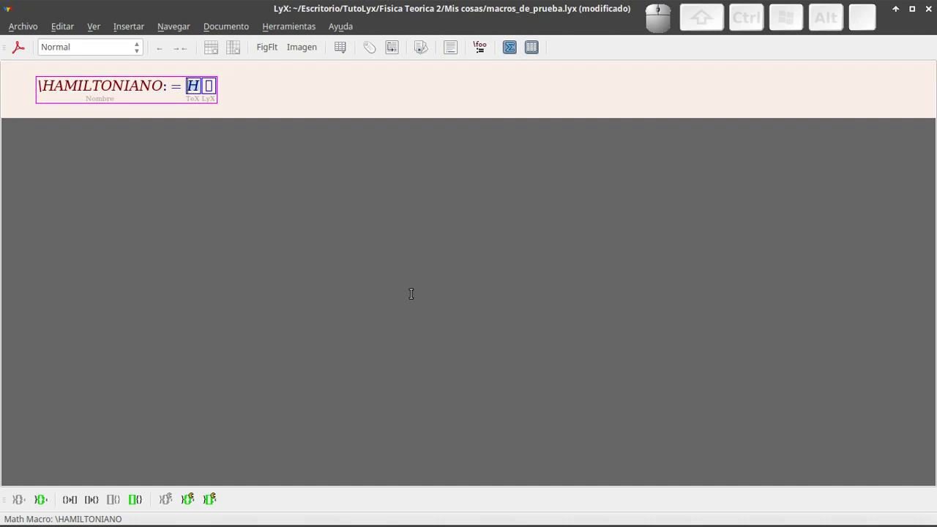
type("\\math")
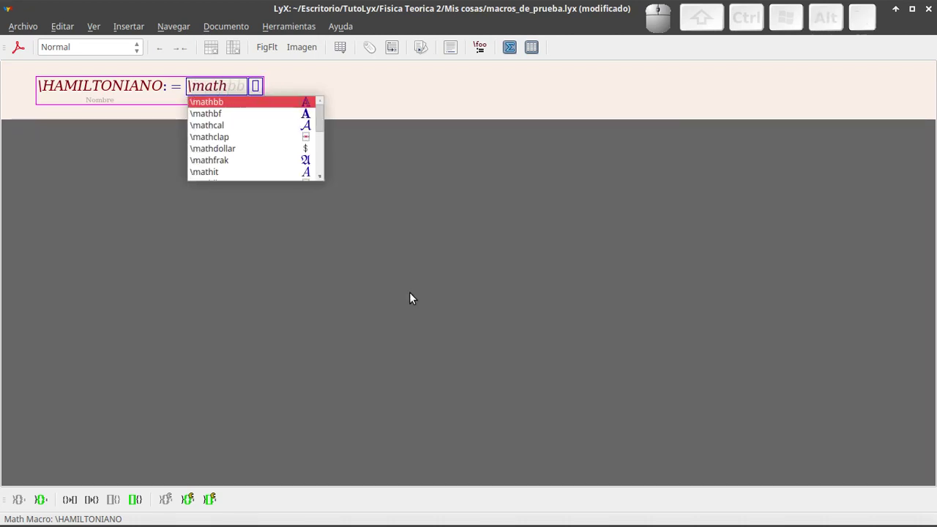
type("scr")
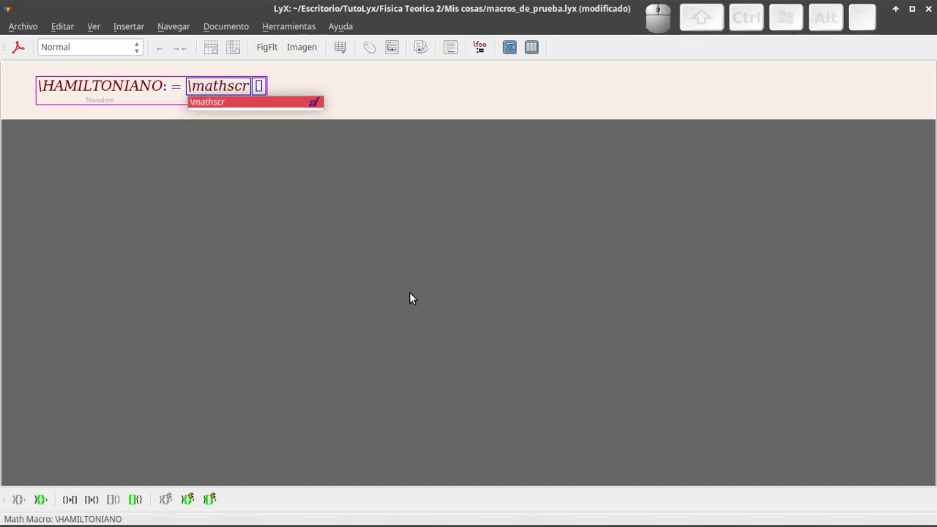
key("Return")
key("Right")
key("Right")
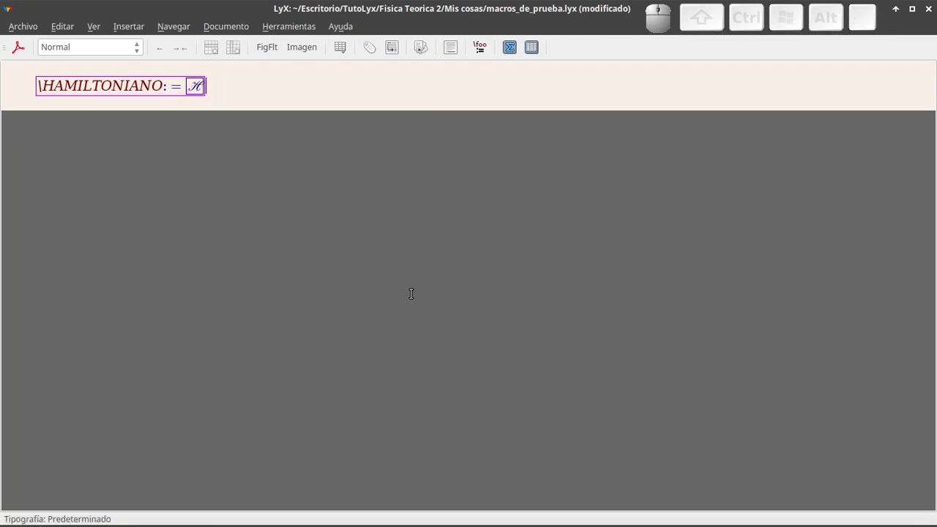
Insert a displayed equation below the macro definition containing one \HAMILTONIANO macro.
key("ctrl+shift+m")
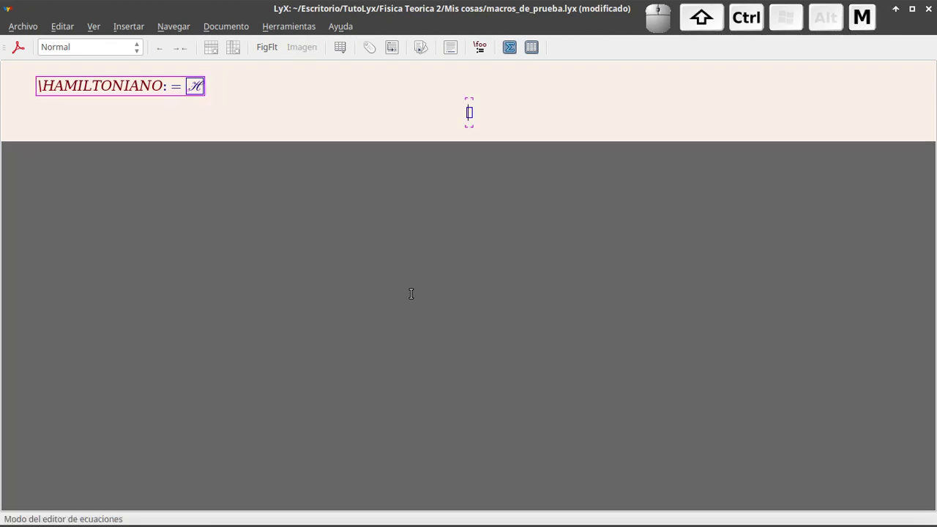
key("BackSpace")
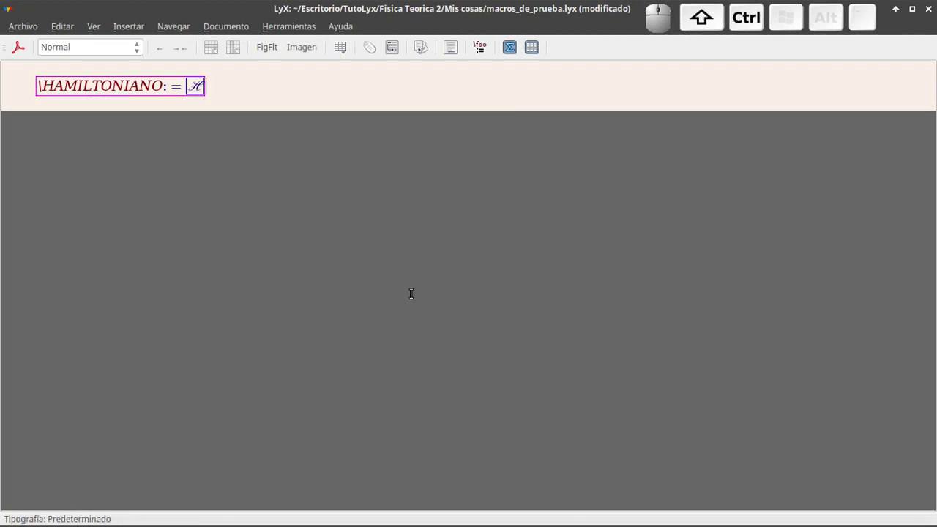
key("ctrl+shift+m")
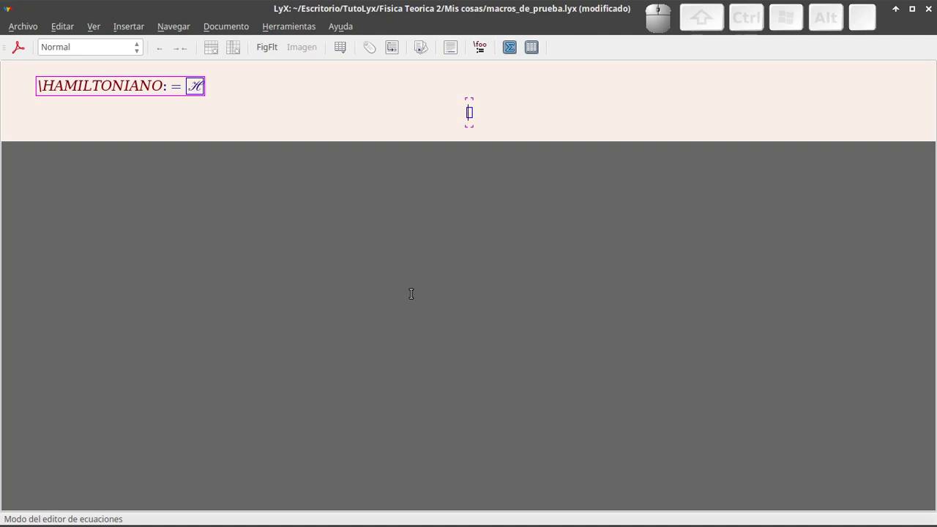
type("\\HAM")
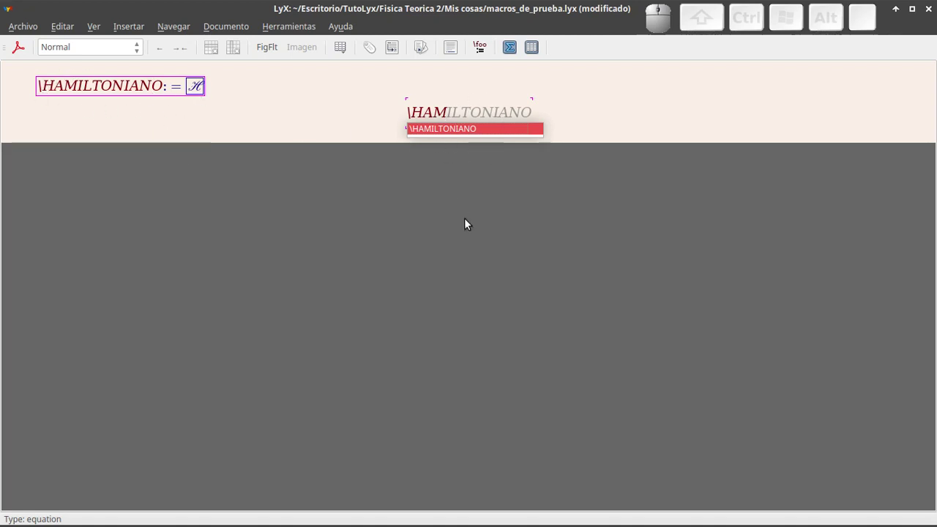
key("Return")
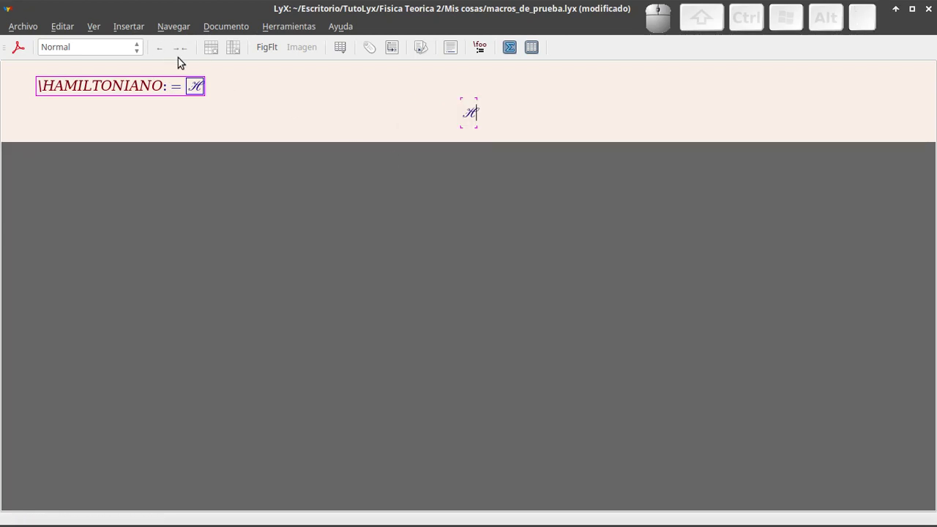
Add a second displayed equation at the end of the document with \HAMILTONIANO repeated three times.
left_click(200, 86)
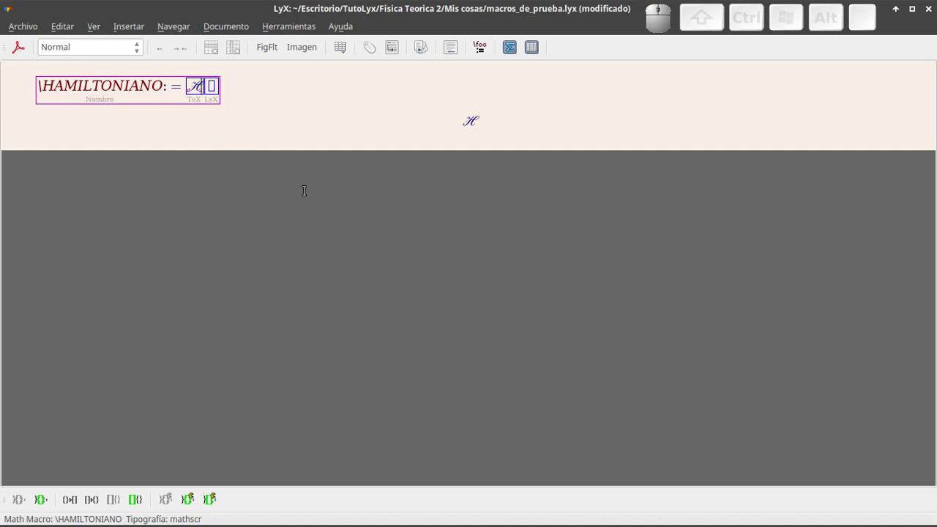
key("ctrl+End")
key("ctrl+shift+m")
type("\\")
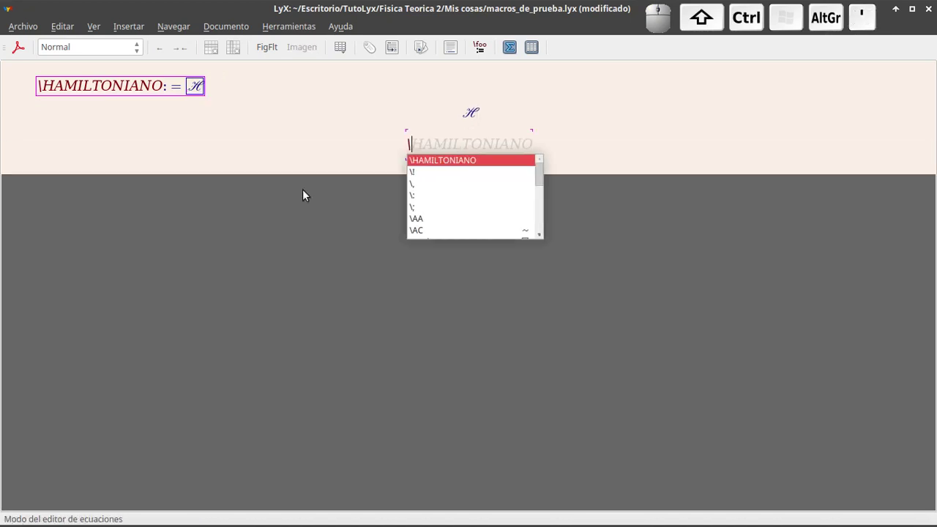
key("Return")
type("\\")
key("Return")
type("\\")
key("Return")
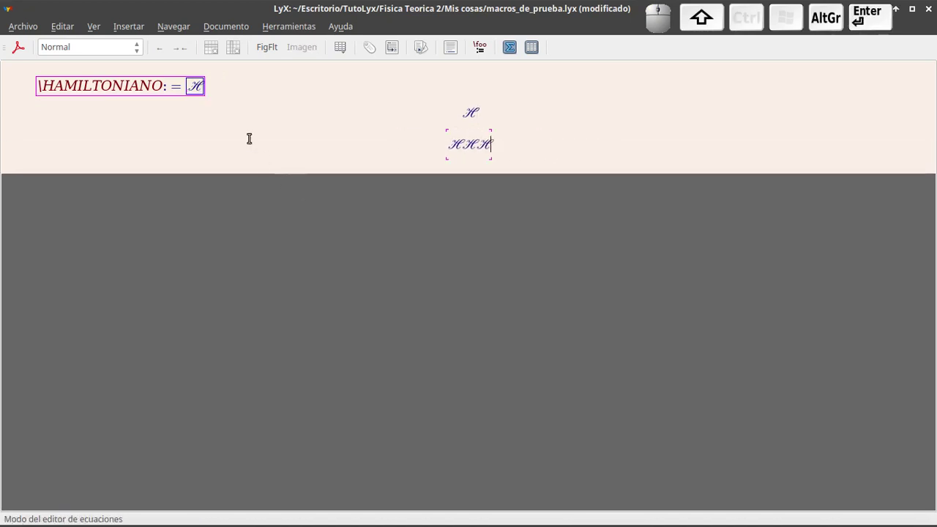
Replace the script style of the H in the \HAMILTONIANO definition with \mathcal.
left_click(195, 86)
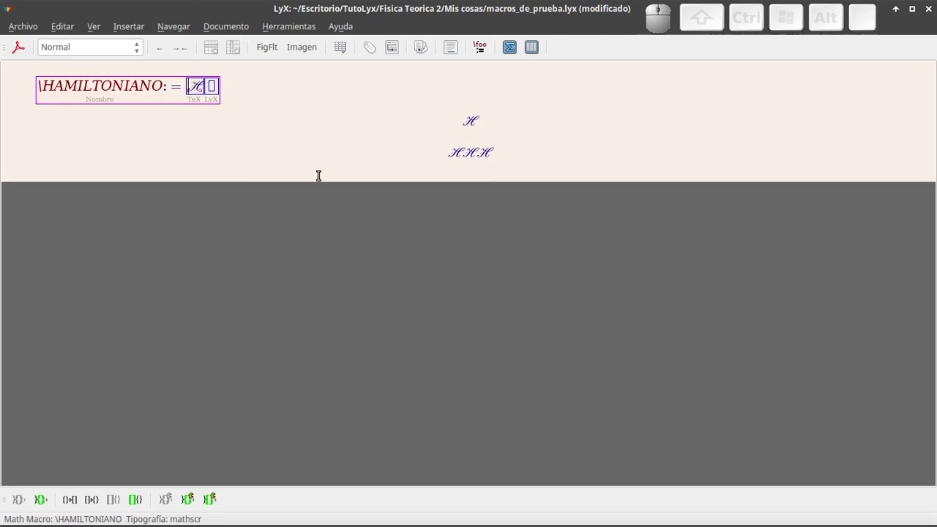
key("BackSpace")
key("shift+Right")
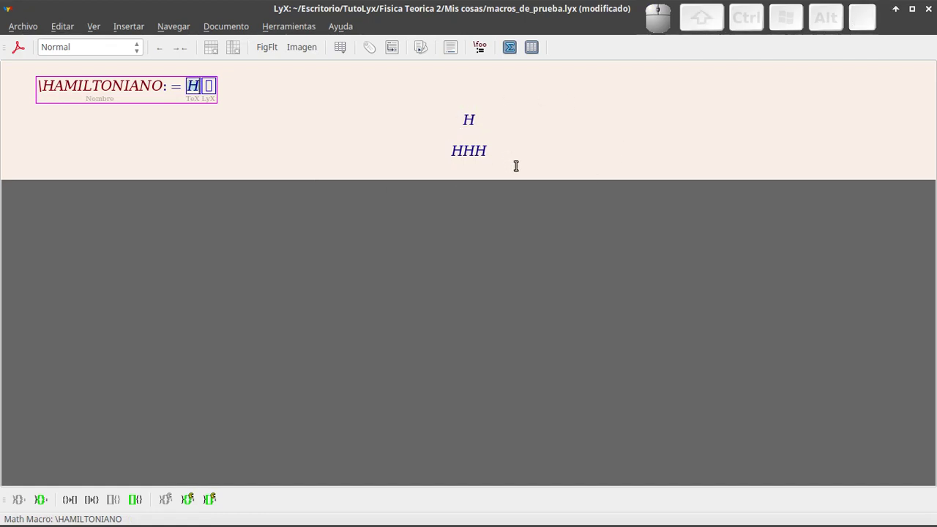
type("\\mathcal")
key("Return")
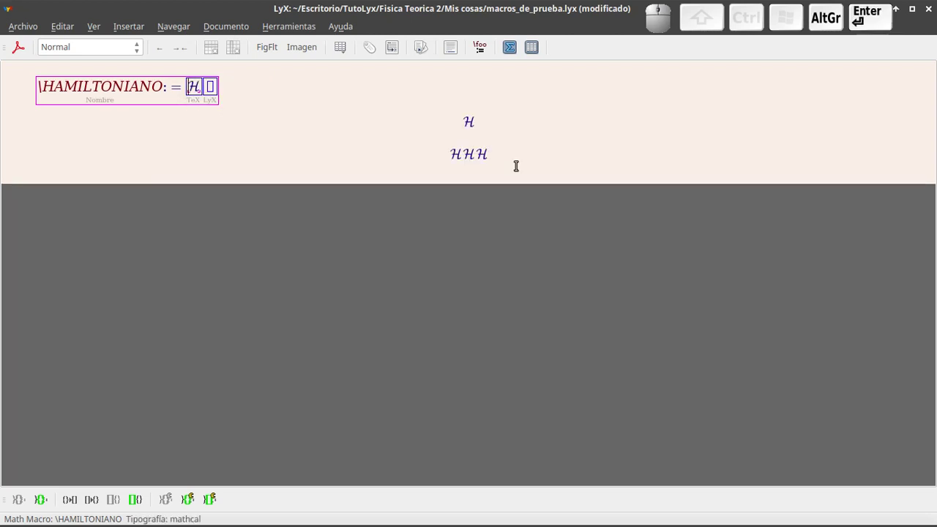
left_click(503, 153)
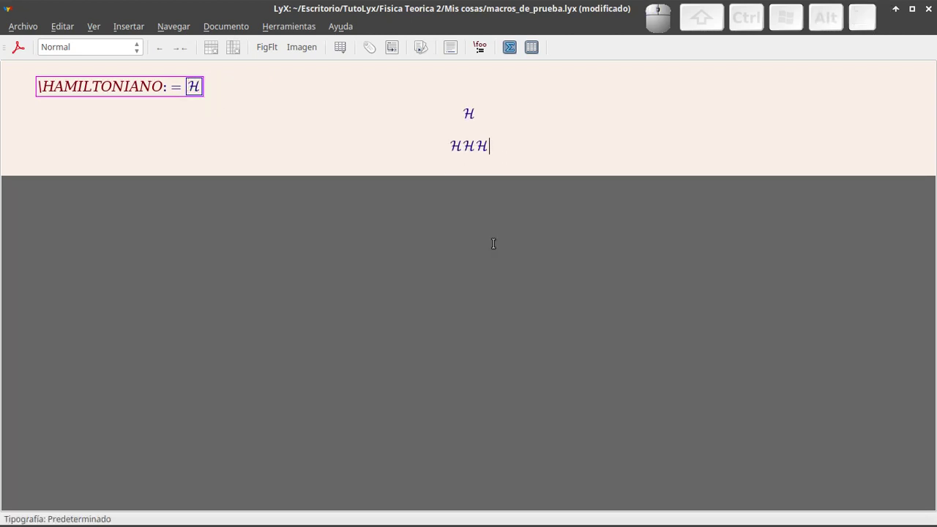
Add parameters #1 and #2 after the H in the \HAMILTONIANO definition, checking the argument slot in the first equation.
left_click(215, 86)
key("Left")
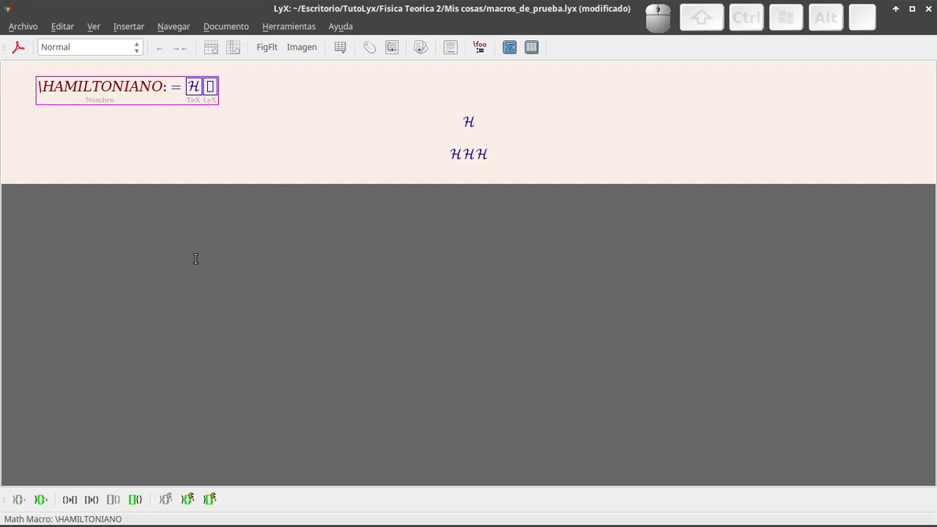
left_click(41, 500)
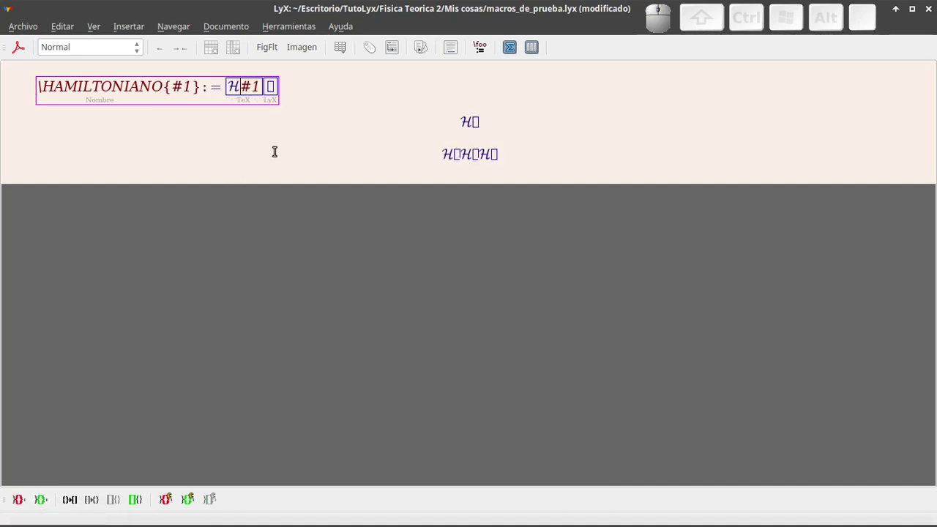
left_click(477, 125)
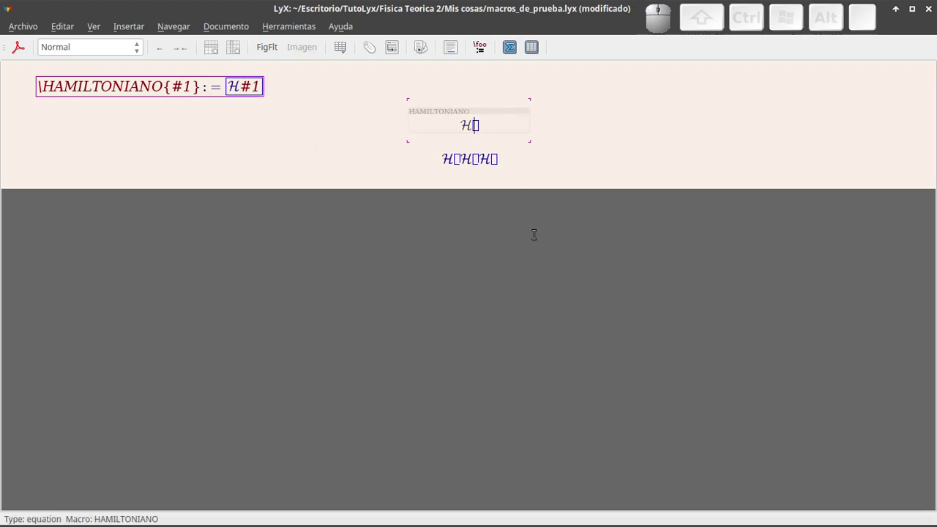
key("Right")
key("Left")
left_click(260, 87)
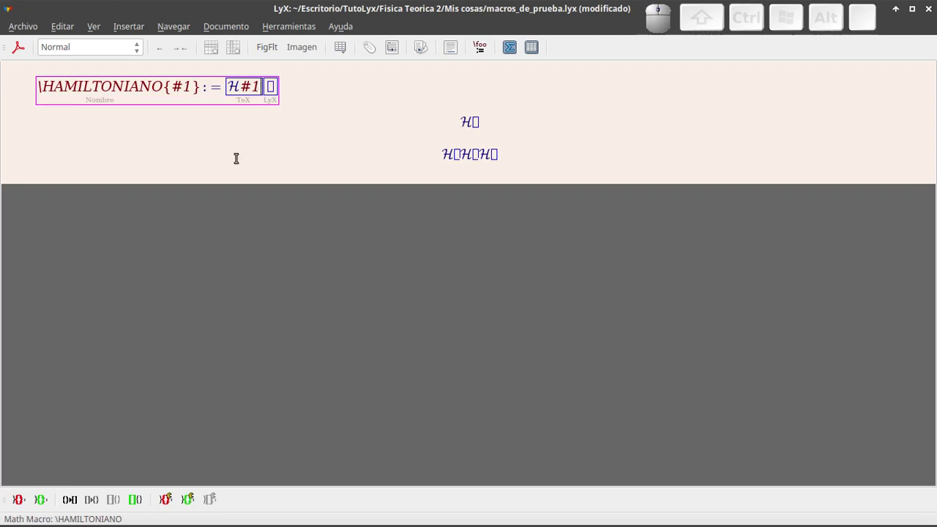
left_click(42, 501)
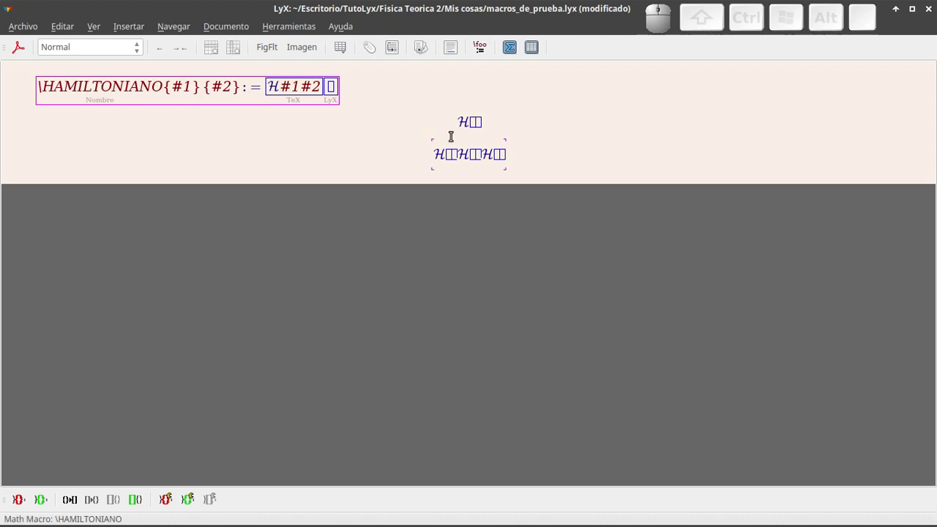
Enclose the macro's two parameters in parentheses and separate them with a comma, giving (#1,#2) after the H.
key("Left")
key("shift+End")
key("shift+Left")
key("Left")
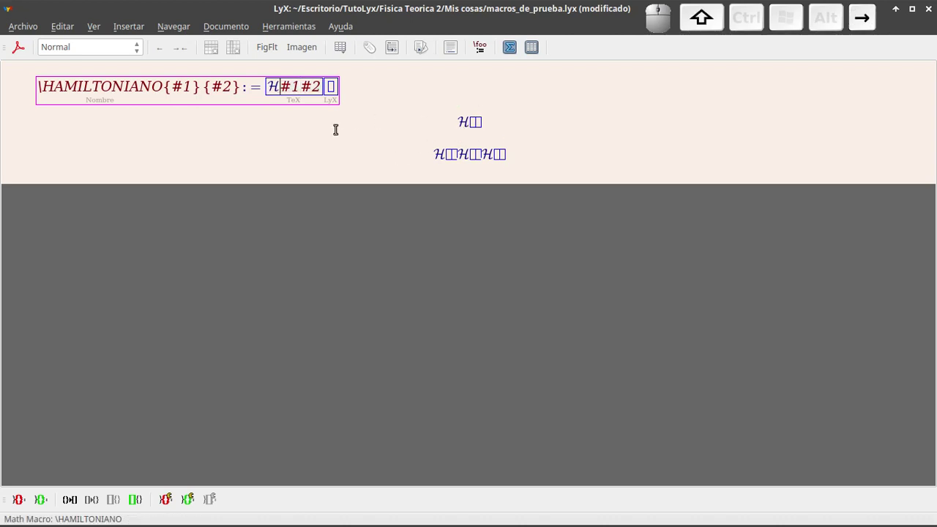
type("(")
key("End")
type(")")
key("Left")
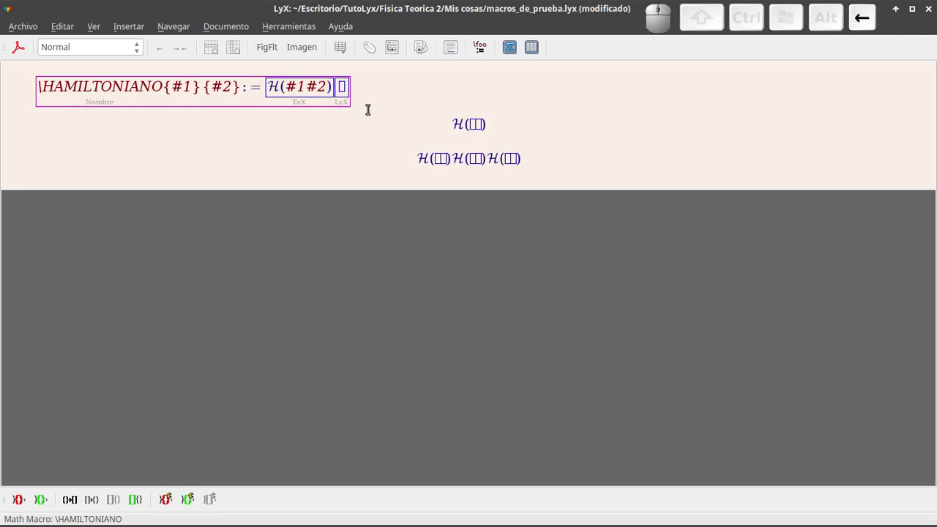
type(",")
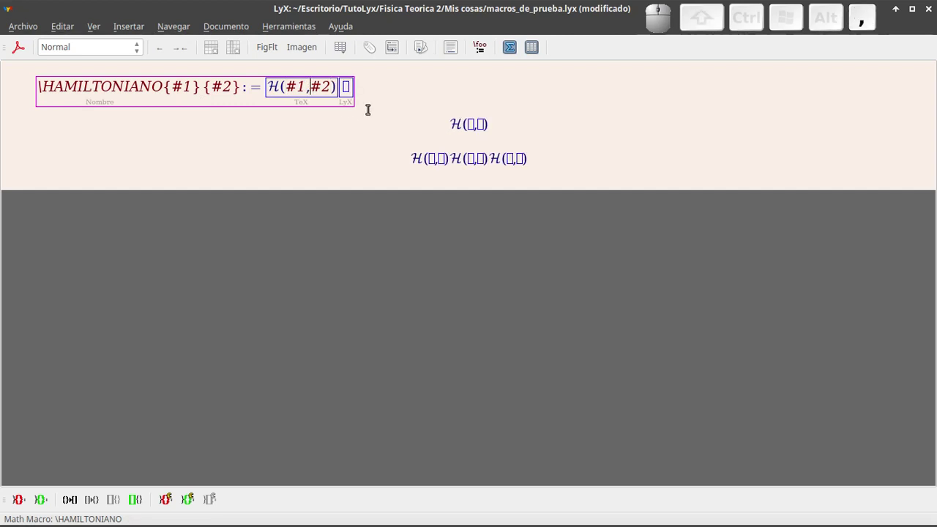
Fill the arguments of the macro in the first equation with x and p.
left_click(469, 128)
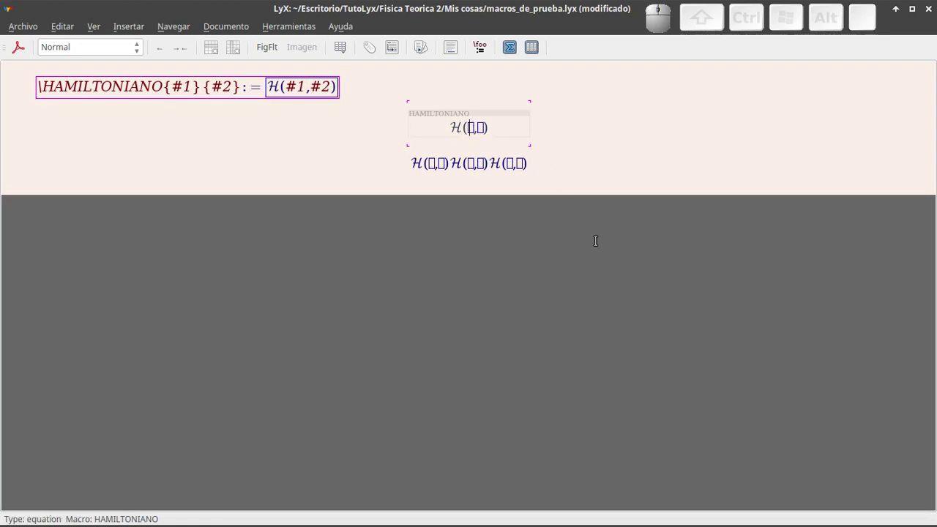
type("x")
key("Right")
type("p")
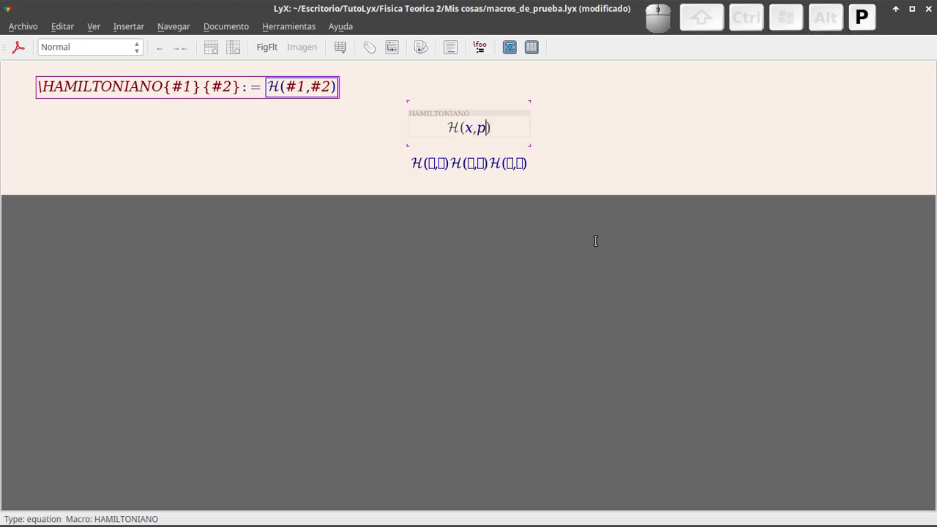
key("Right")
key("space")
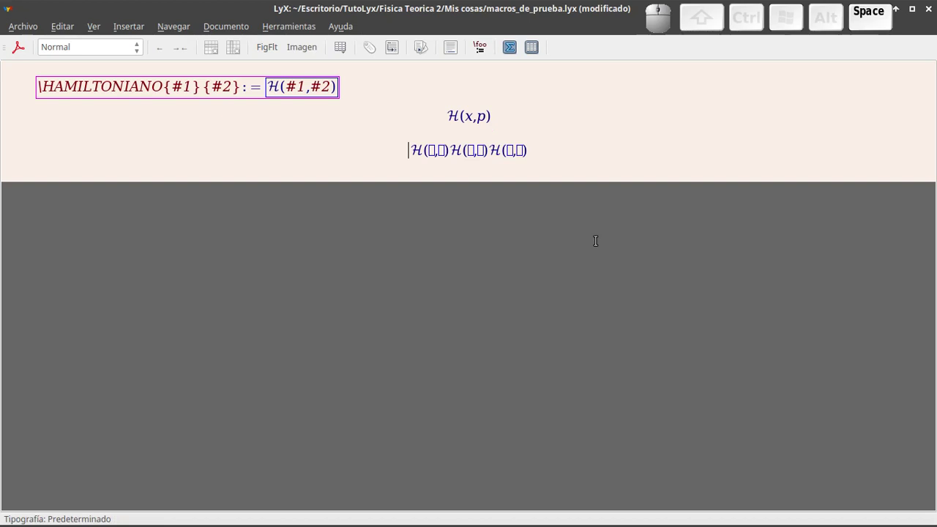
Delete both test equations below the \HAMILTONIANO definition and save macros_de_prueba.lyx.
key("ctrl+End")
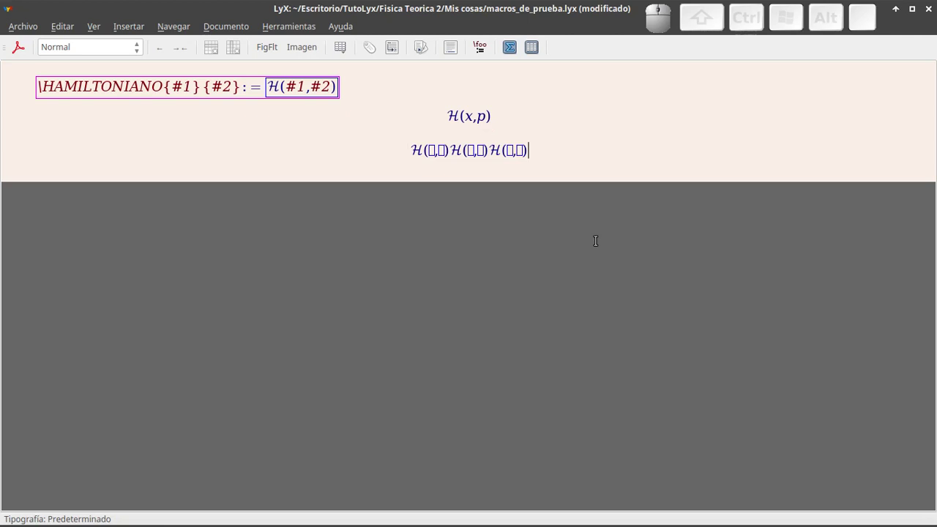
key("ctrl+s")
key("ctrl+BackSpace")
key("ctrl+s")
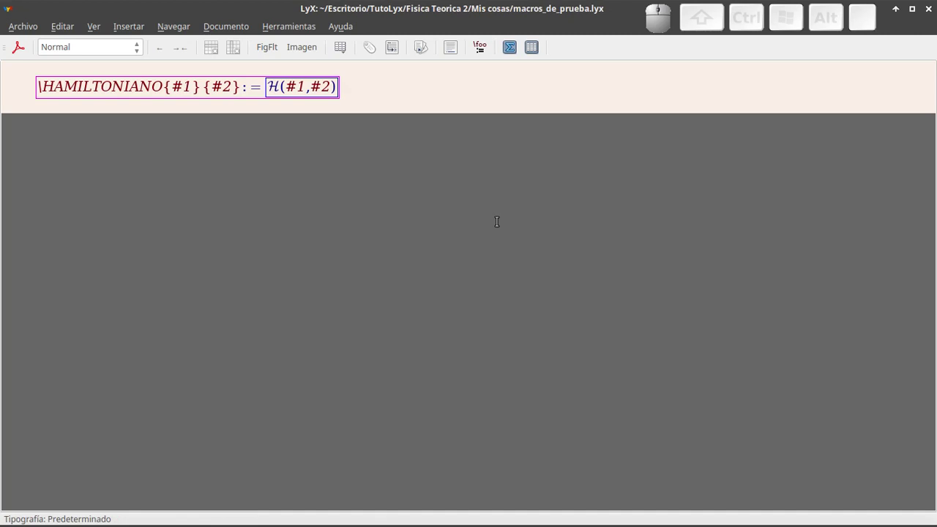
Close macros_de_prueba.lyx and the file manager, and start a child document on a new line below the last include in the Teo 2 notes.
key("alt+F4")
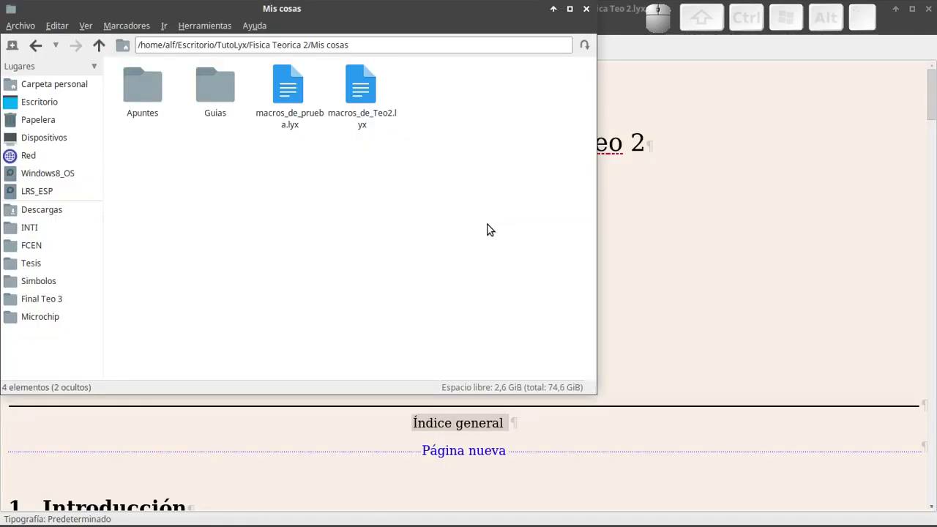
key("alt+F4")
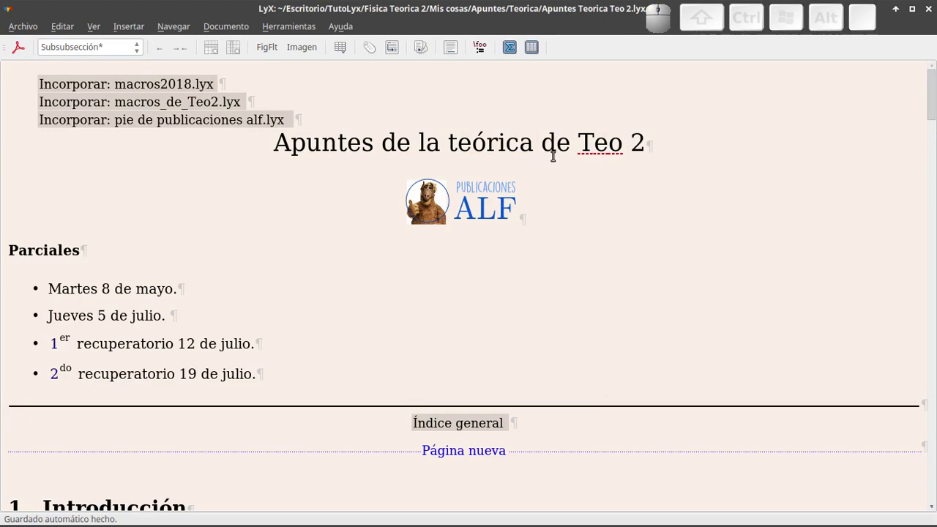
left_click(324, 122)
key("Return")
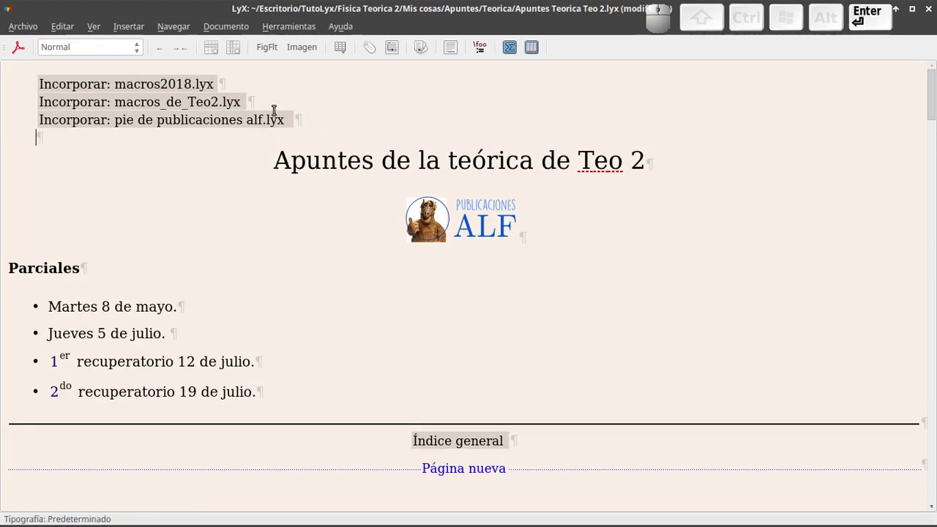
left_click(137, 28)
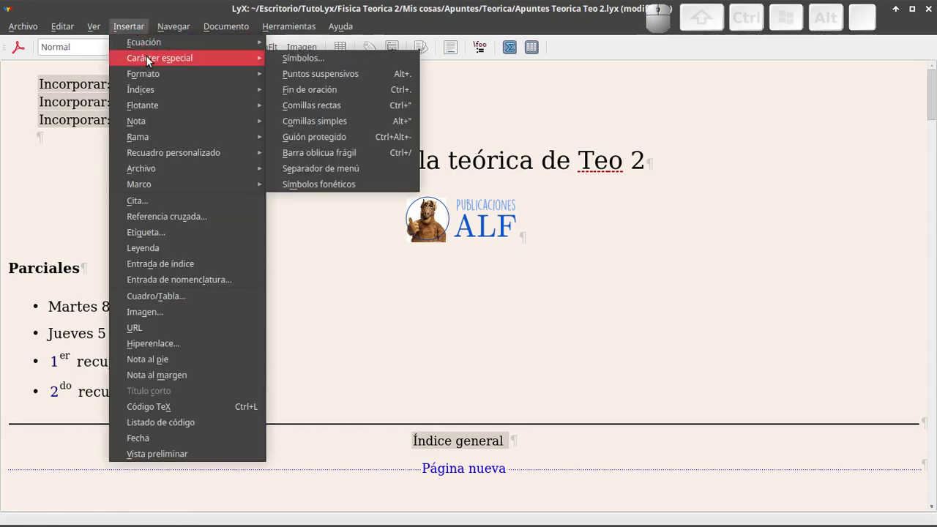
mouse_move(178, 184)
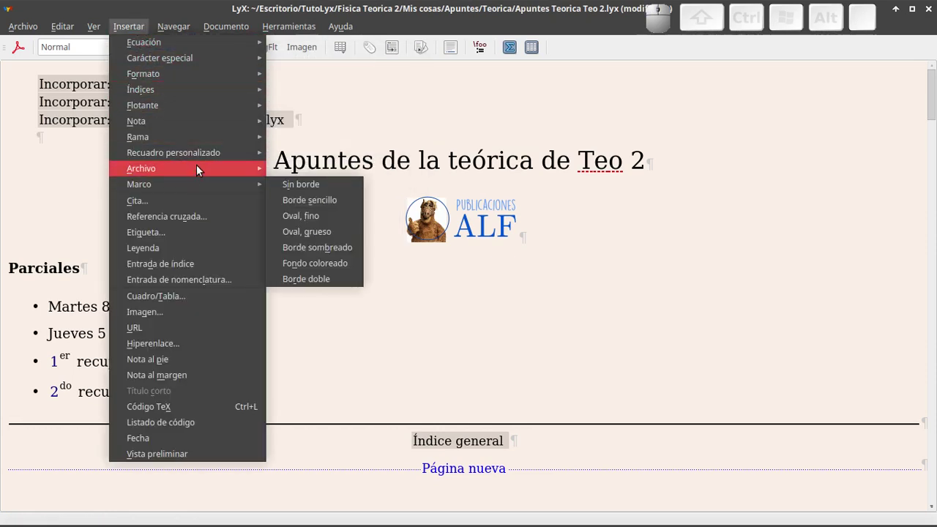
mouse_move(196, 167)
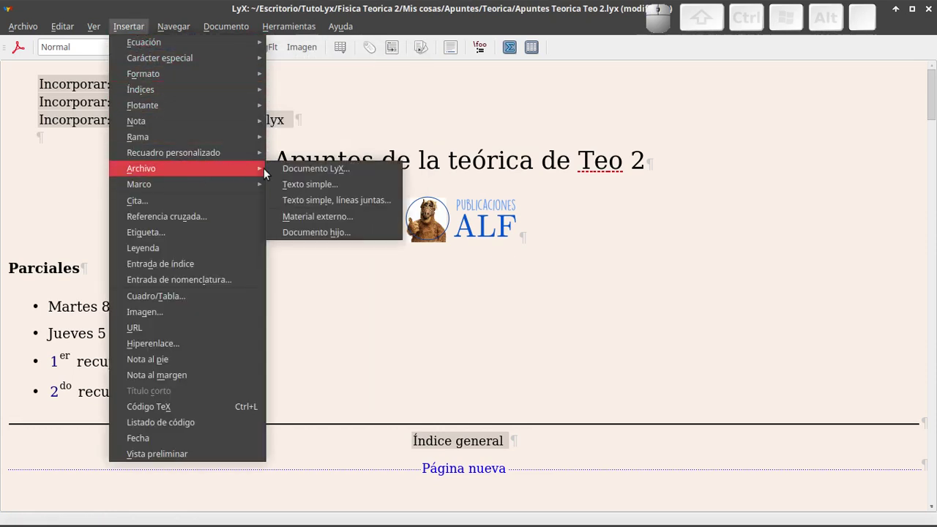
left_click(319, 233)
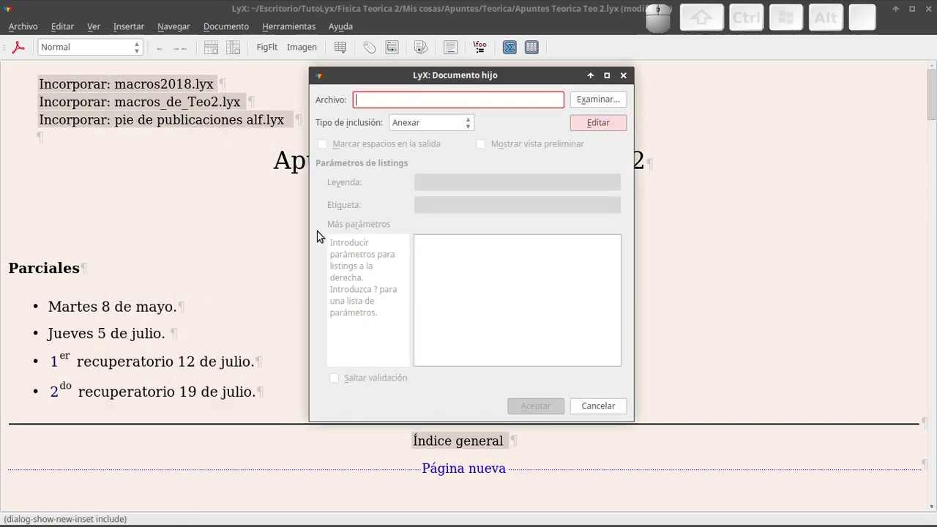
Choose macros_de_prueba.lyx from the Mis cosas folder as the child document's file.
left_click(590, 100)
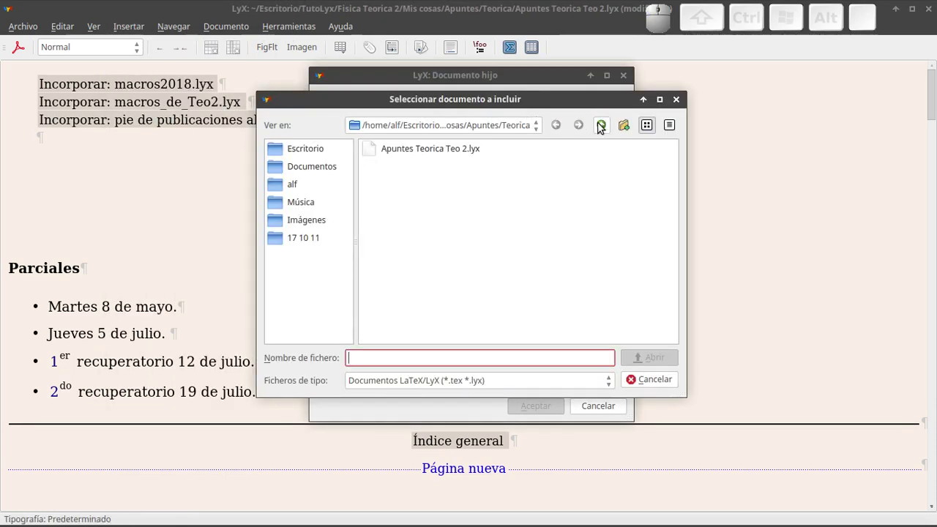
left_click(601, 125)
left_click(601, 125)
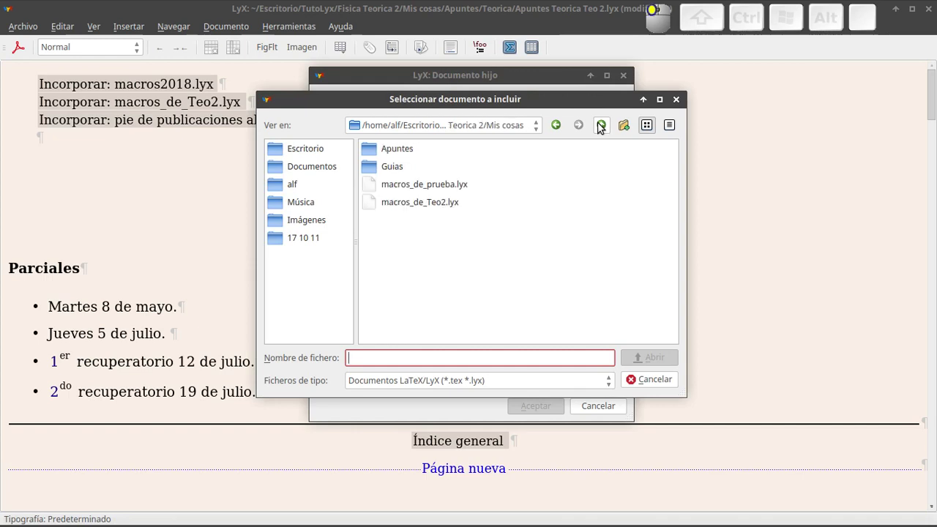
left_click(416, 186)
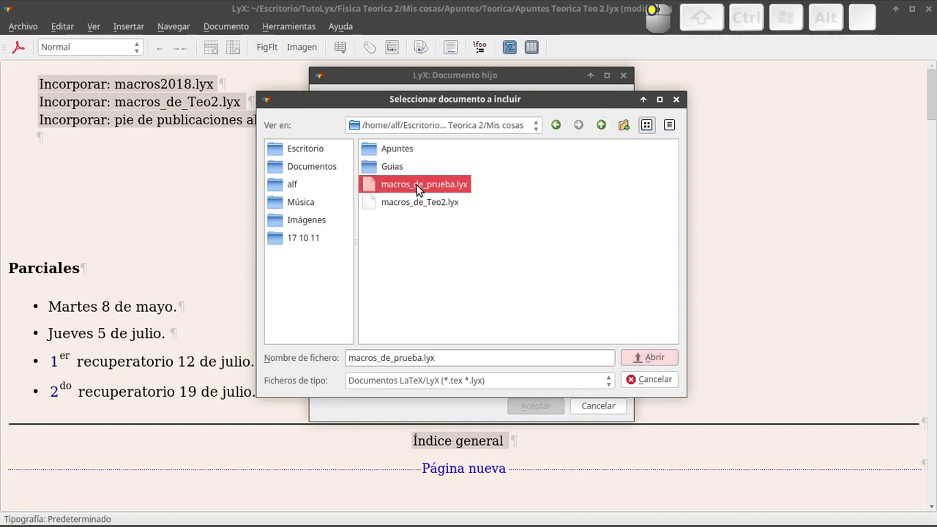
left_click(651, 357)
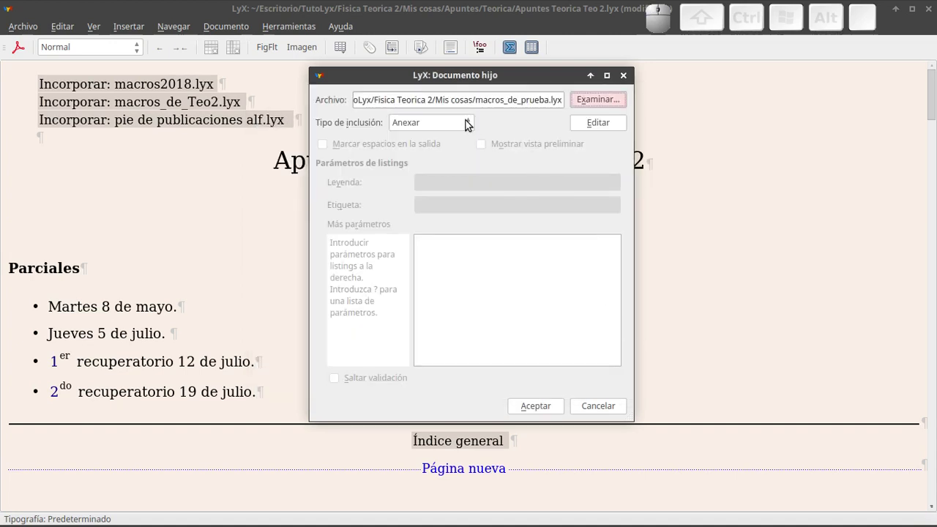
Set the inclusion type to Incorporar and insert the child document into the notes.
left_click(467, 125)
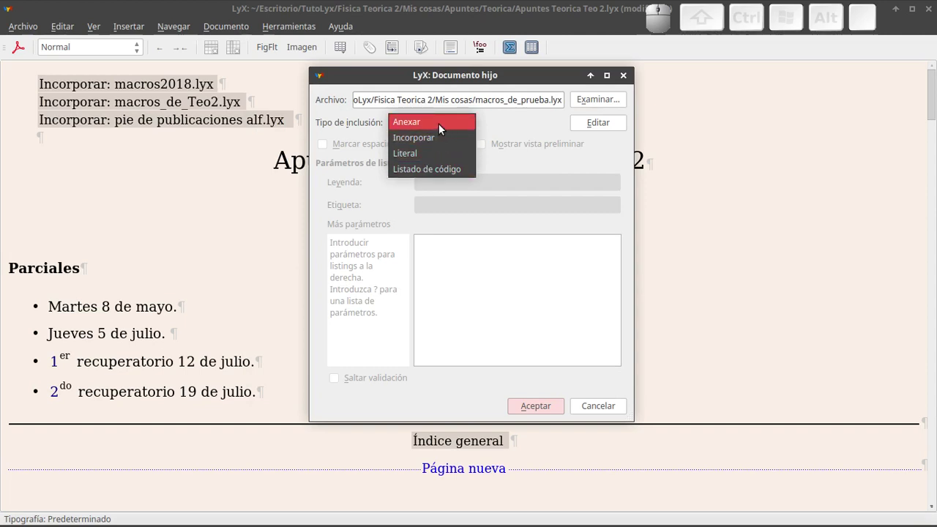
left_click(438, 140)
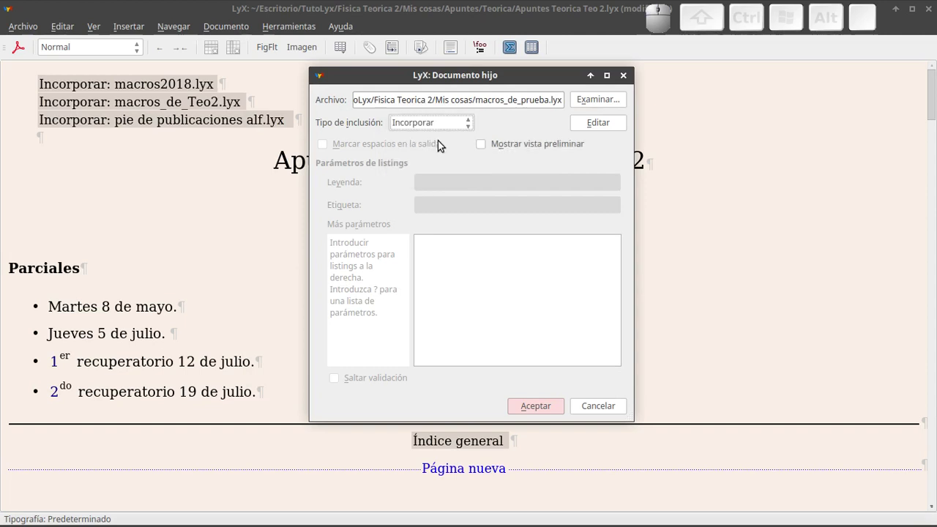
left_click(535, 406)
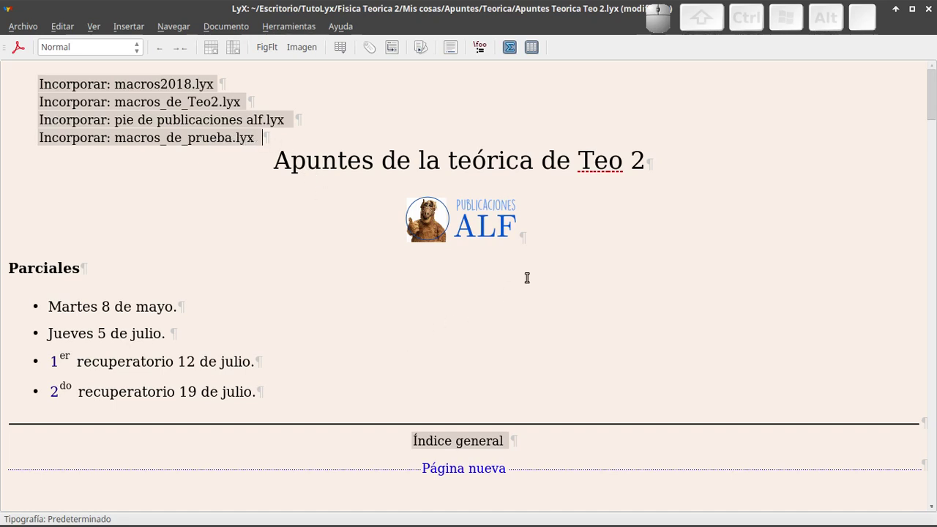
Add a display equation below the new include and insert the \HAMILTONIANO macro in it, moving through its two empty arguments.
key("Return")
key("ctrl+shift+m")
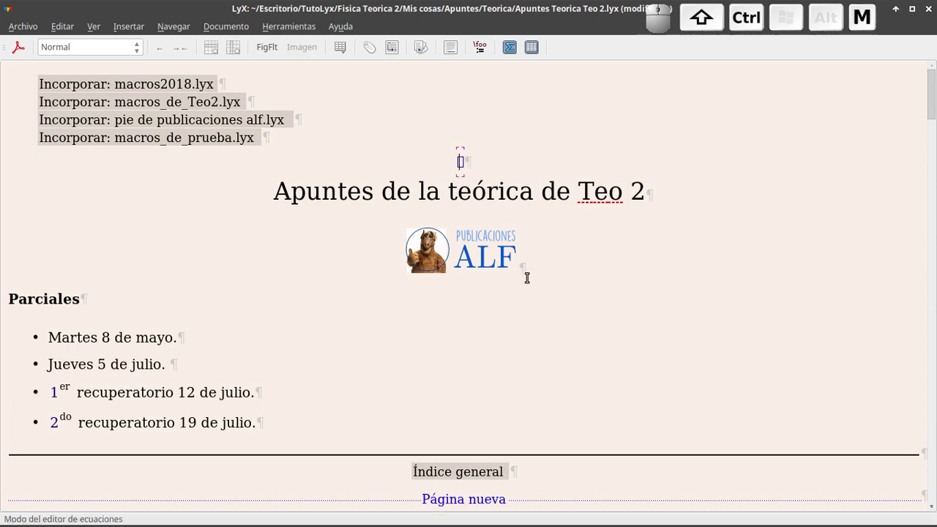
type("\\HAMI")
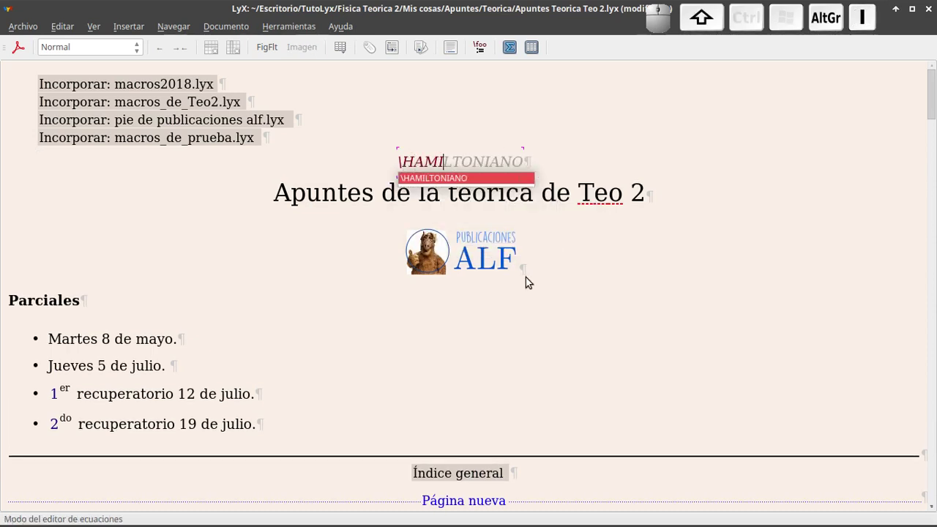
key("Return")
key("Left")
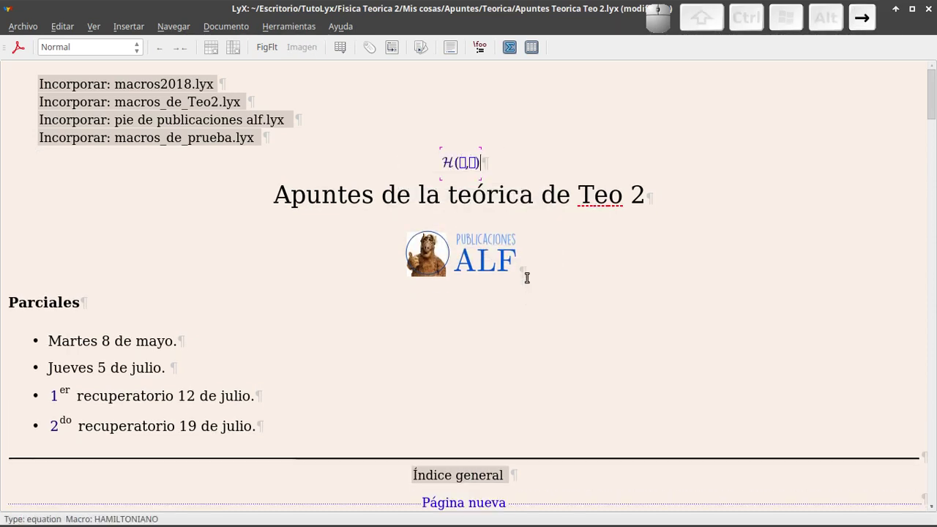
key("Right")
key("Right")
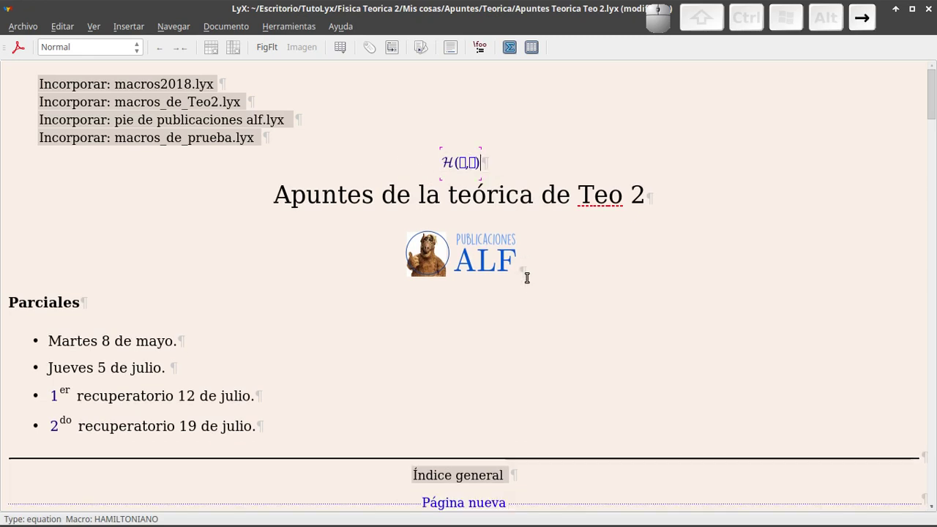
Open macros_de_prueba.lyx for editing through its include in the notes.
left_click(199, 143)
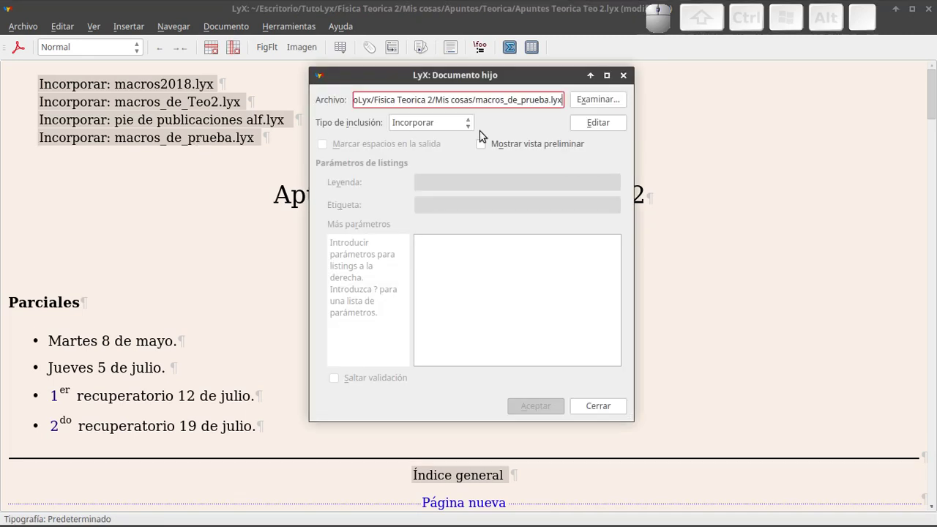
left_click(598, 123)
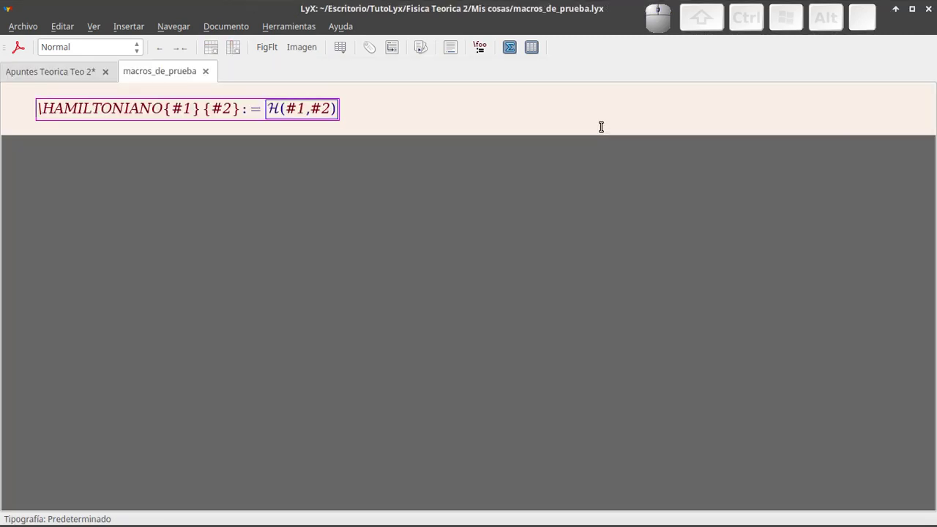
left_click(68, 73)
left_click(145, 77)
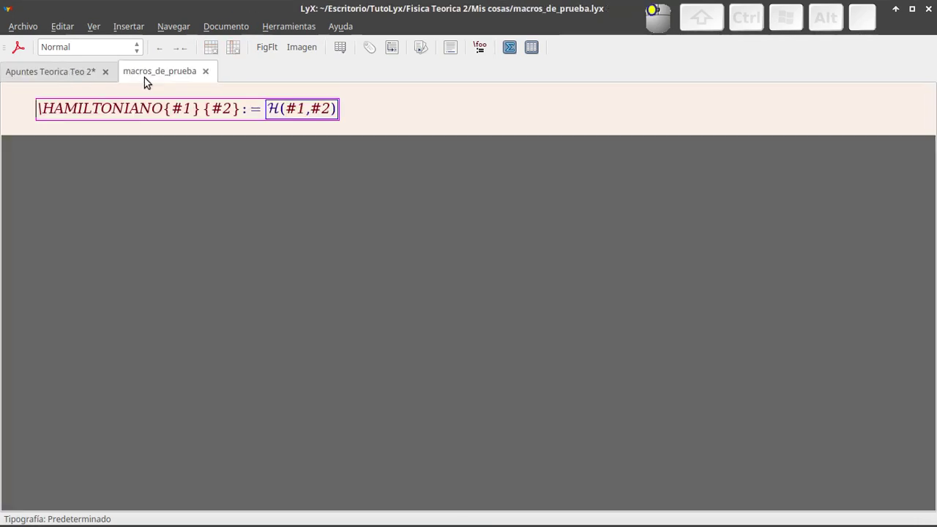
Append a \mathcal H after (#1,#2) in the \HAMILTONIANO definition and save macros_de_prueba.lyx.
left_click(352, 115)
key("Left")
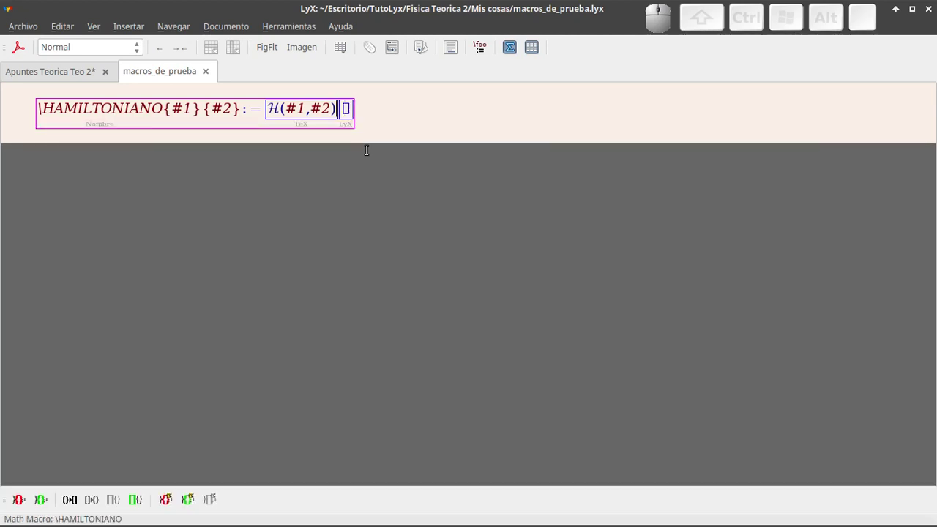
type("\\")
key("BackSpace")
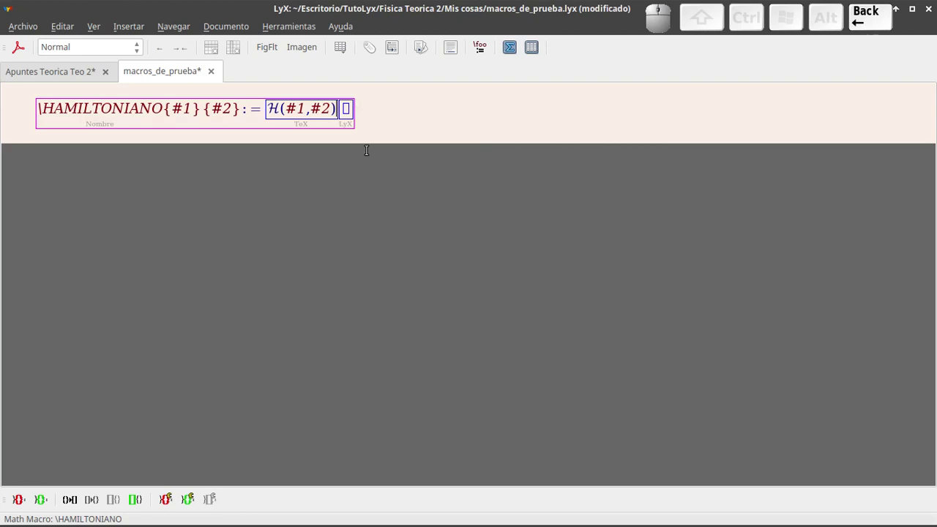
type("\\mathc")
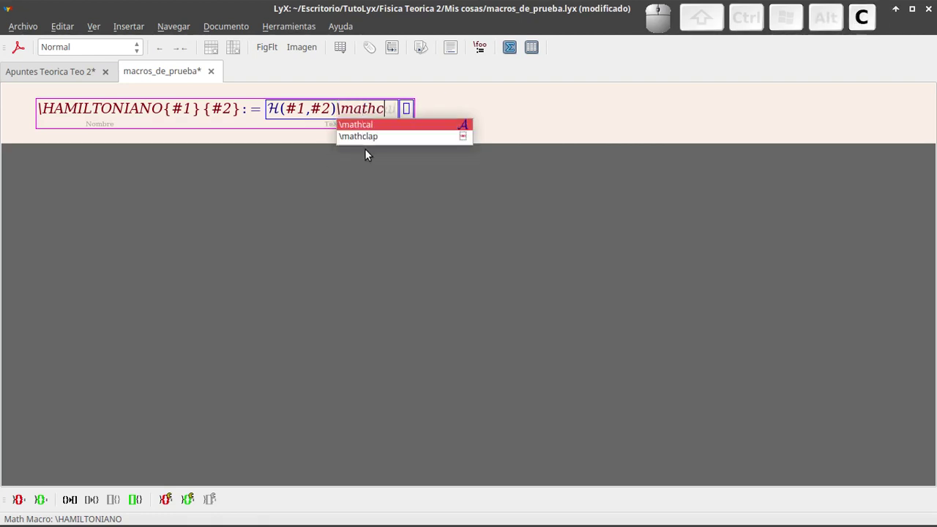
key("Return")
type("H")
key("Right")
key("space")
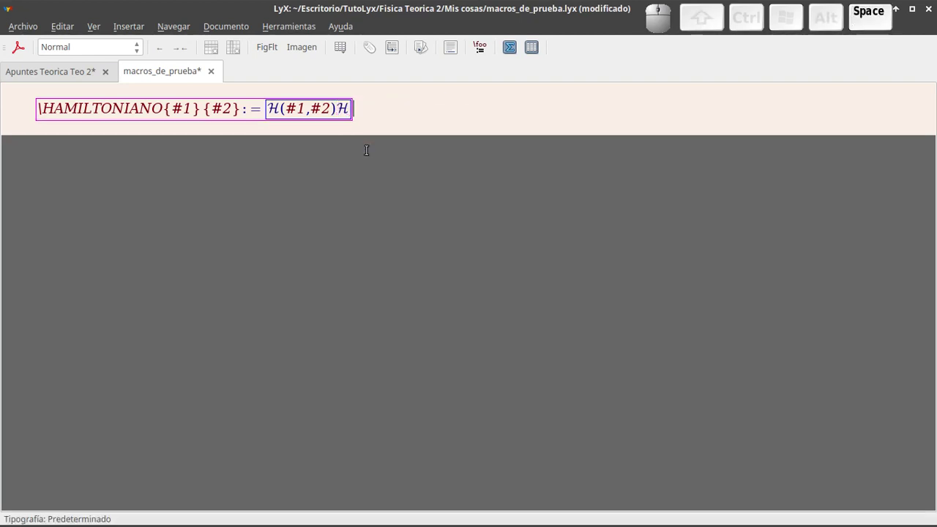
key("ctrl+s")
Return to the Teo 2 notes and check how the test equation renders the edited \HAMILTONIANO macro.
key("ctrl+Tab")
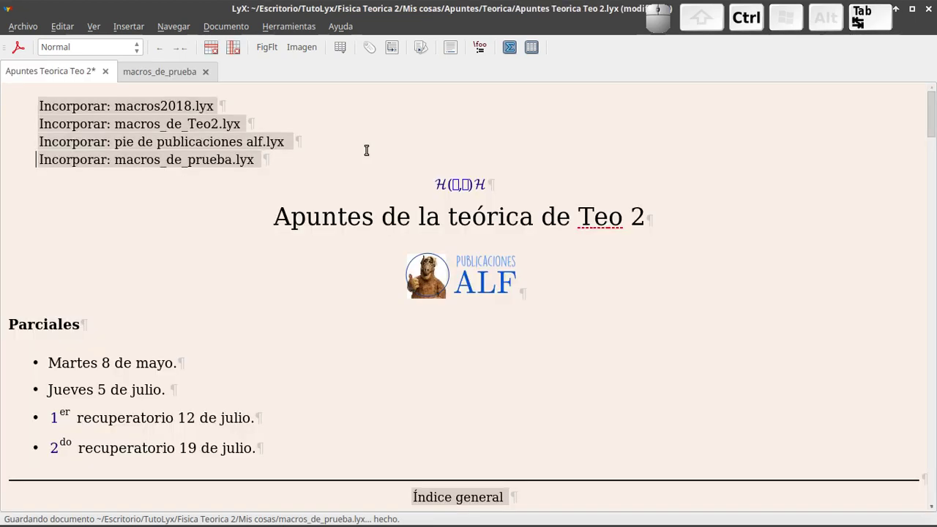
left_click(513, 185)
key("Left")
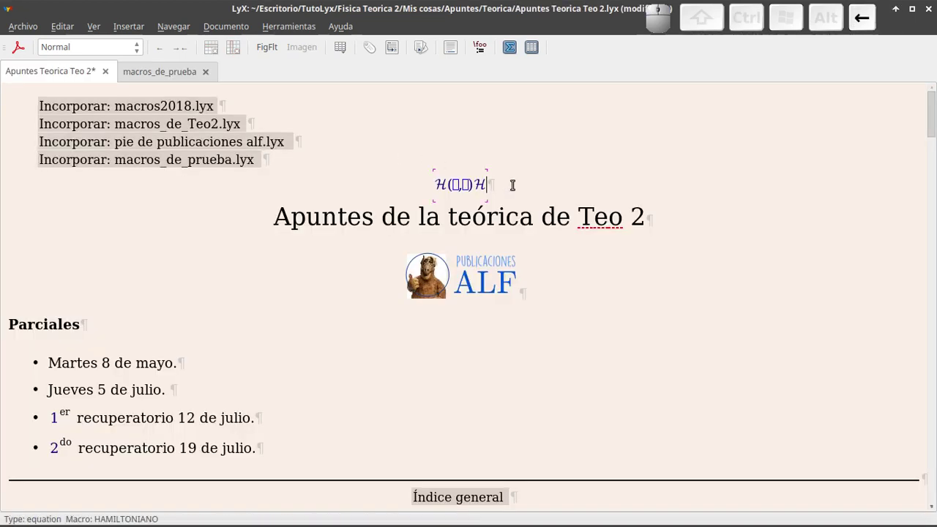
key("Left")
key("Left")
key("Right")
key("Right")
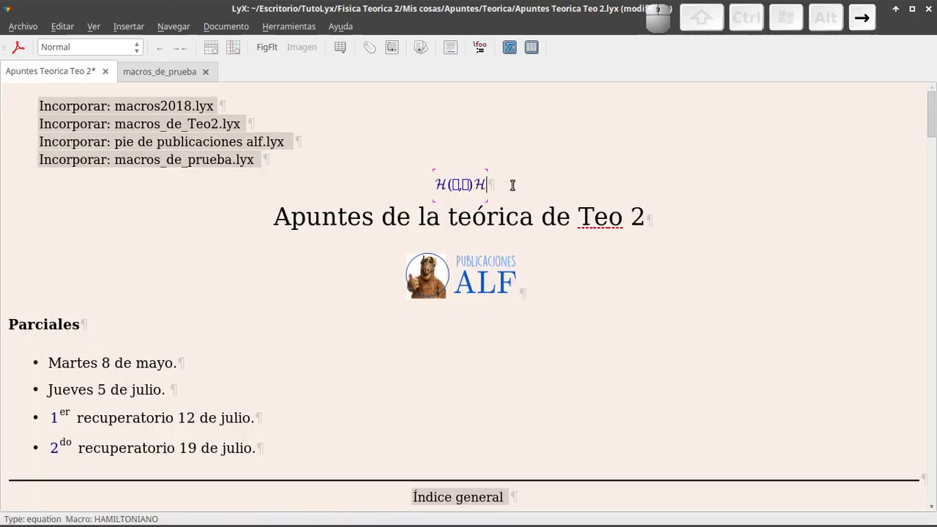
Delete the \HAMILTONIANO test equation and its empty line from the notes.
key("Right")
key("BackSpace")
key("BackSpace")
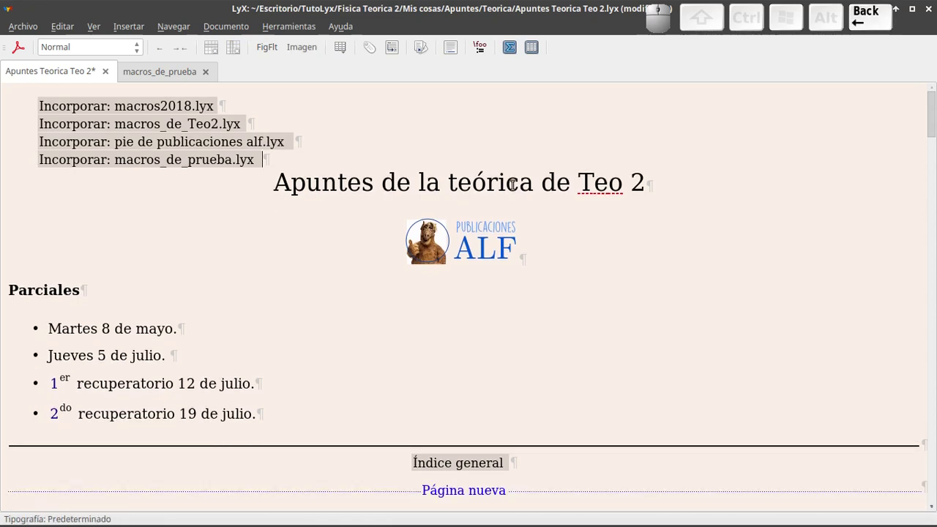
Close macros_de_prueba.lyx and delete its include, together with its line, from the notes.
key("ctrl+Tab")
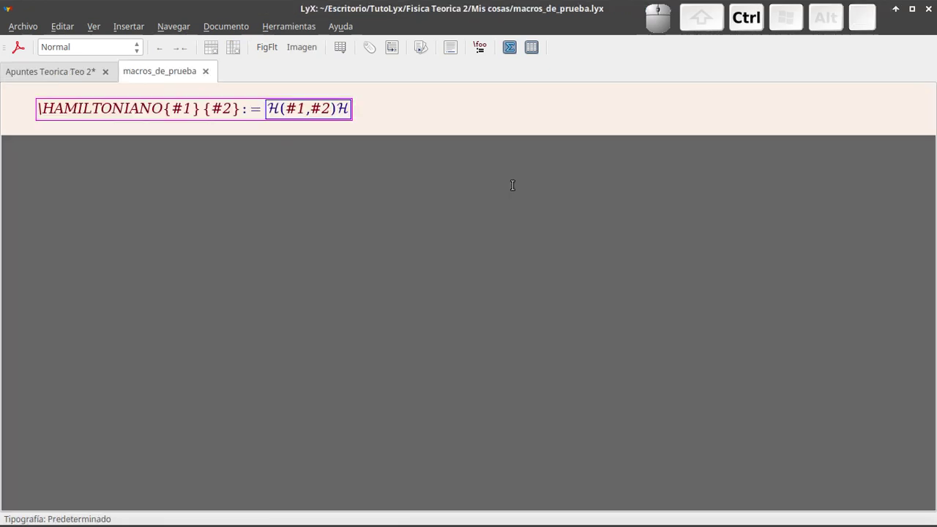
key("ctrl+w")
key("BackSpace")
key("BackSpace")
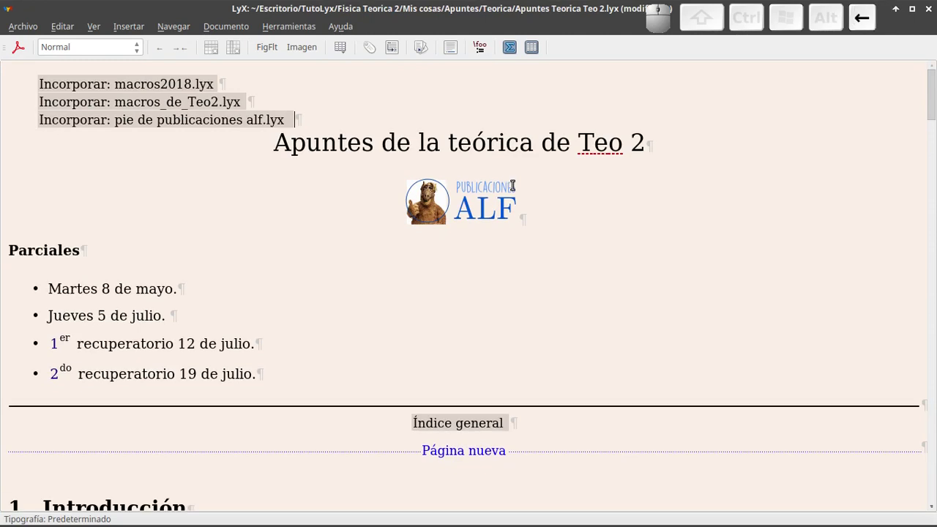
Open macros_de_Teo2.lyx through its include, examine its macro definitions, and close it again.
left_click(226, 100)
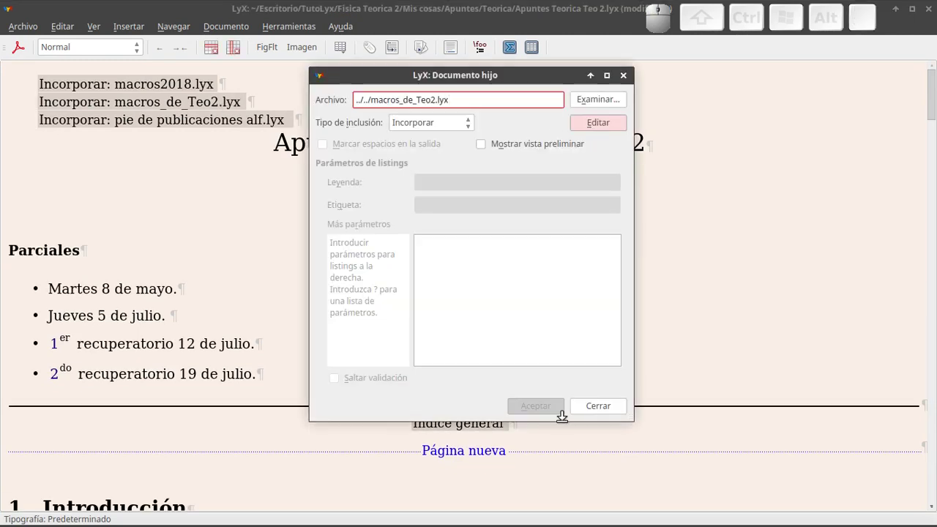
left_click(598, 122)
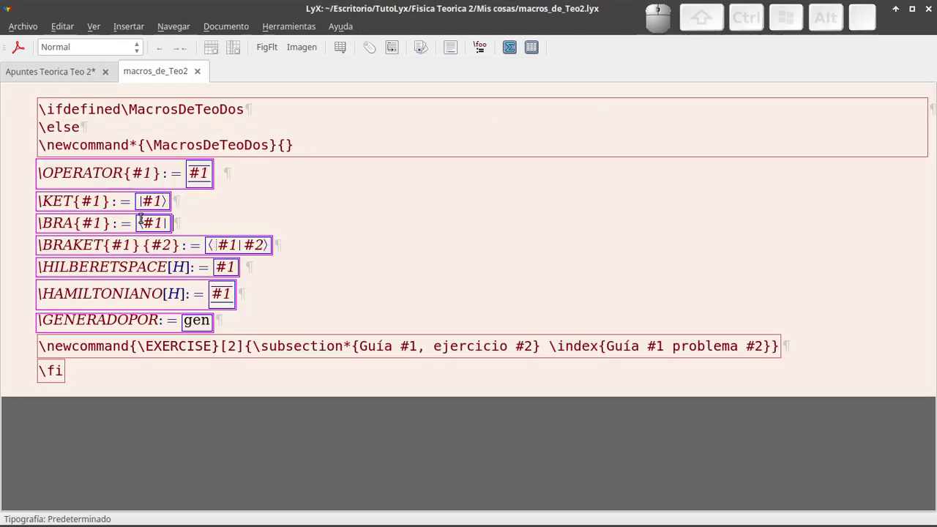
key("ctrl")
key("ctrl+w")
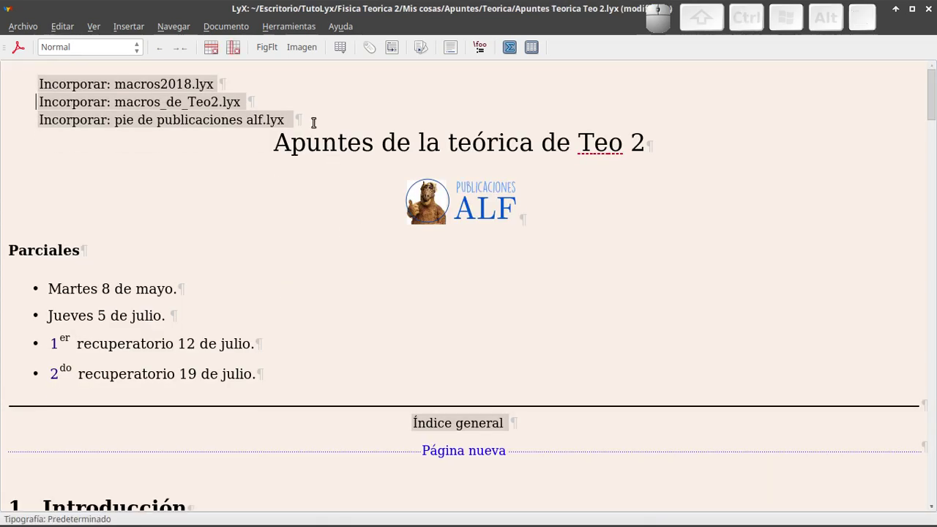
Undo the deletion of the macros_de_prueba.lyx include in the notes.
left_click(314, 124)
key("ctrl+z")
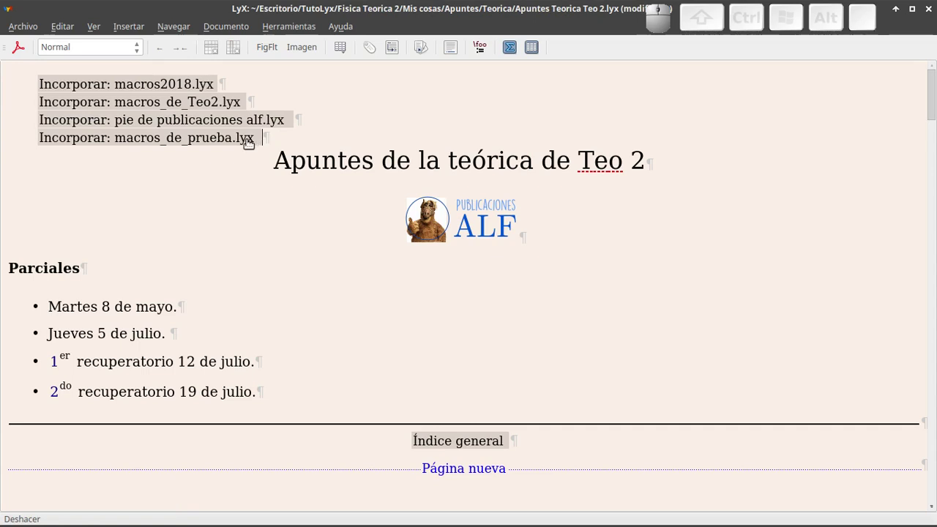
Switch to the file manager and open the Mis cosas folder inside Fisica Teorica 2 to locate the macro files.
key("alt+Tab")
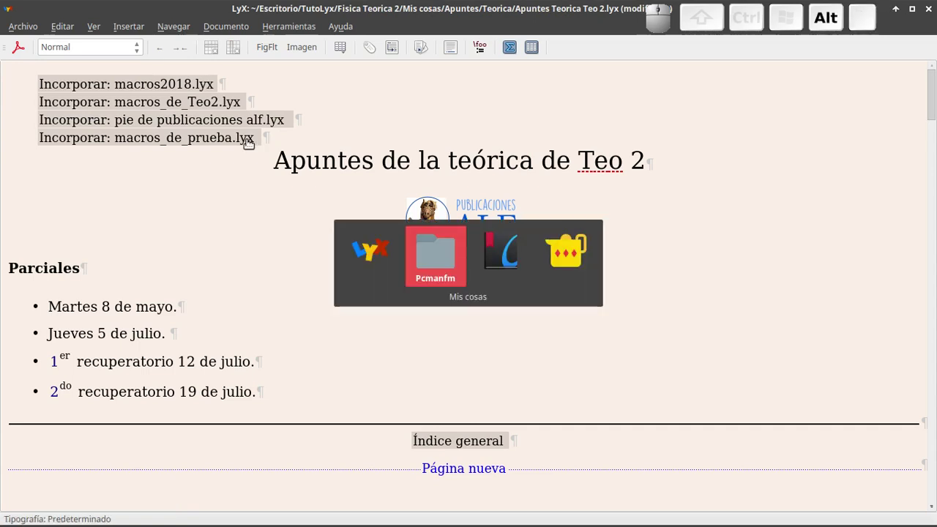
key("BackSpace")
key("BackSpace")
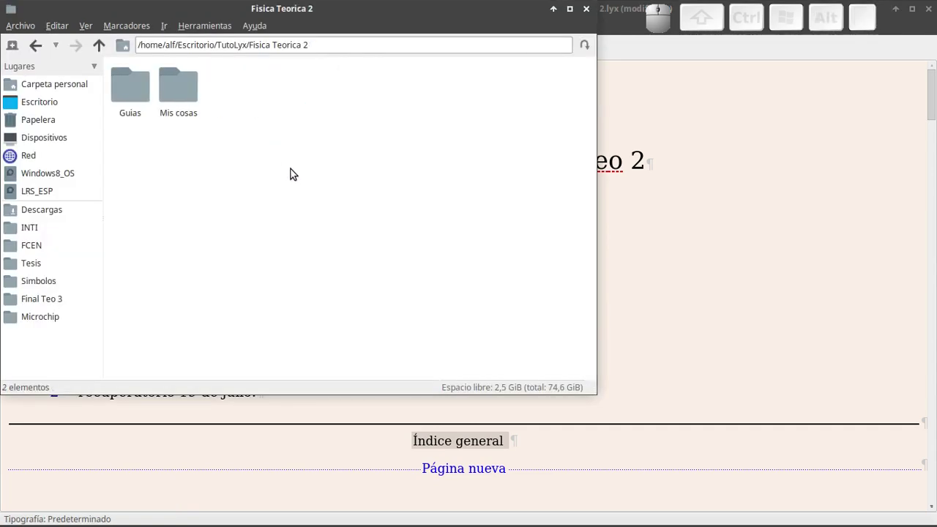
key("Return")
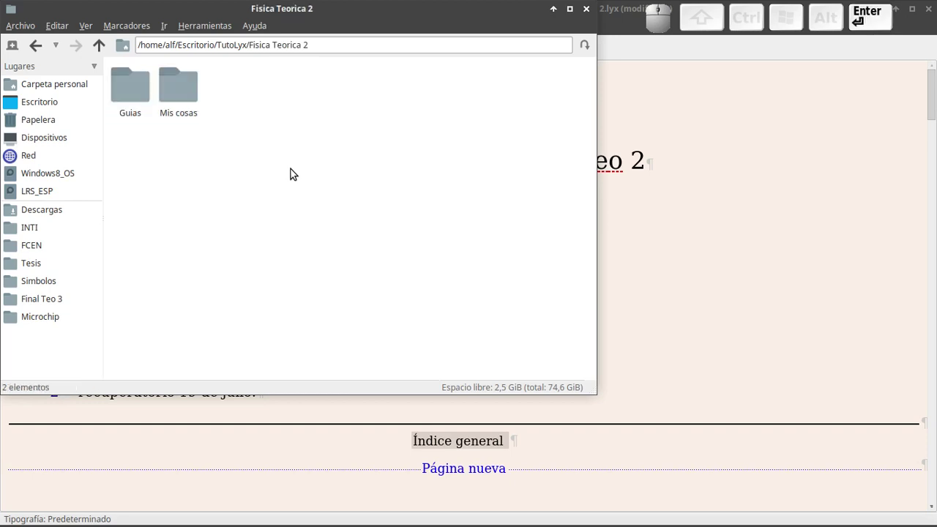
key("Right")
key("Right")
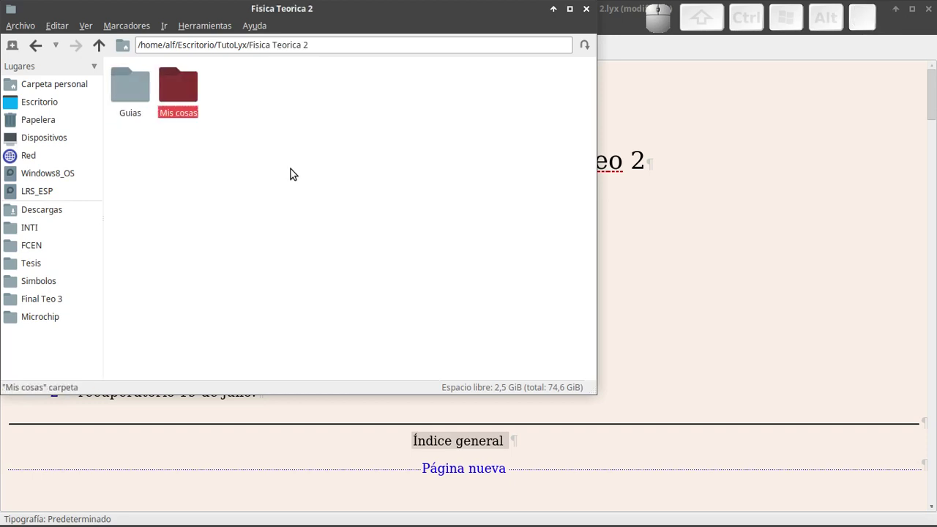
key("Return")
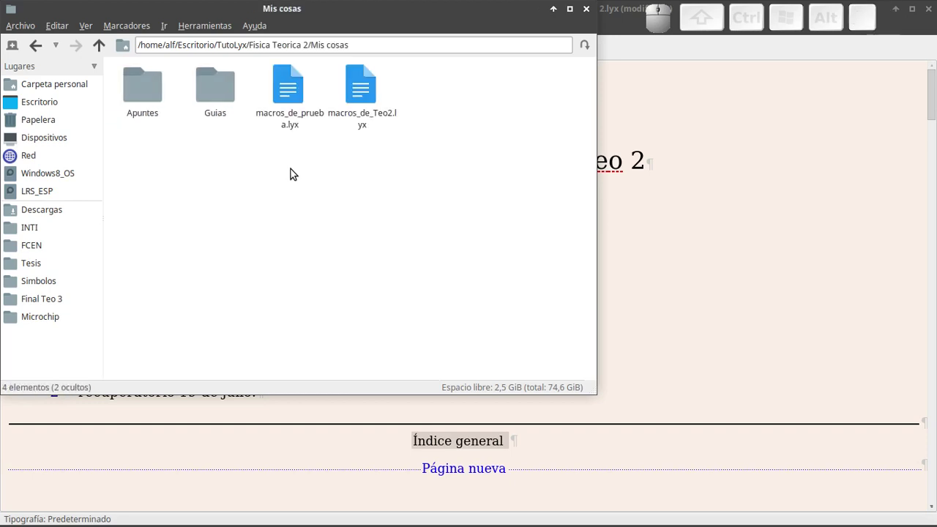
Back in LyX, set the macros_de_prueba.lyx include's file path to the relative path ../../macros_de_prueba.lyx.
key("alt+Tab")
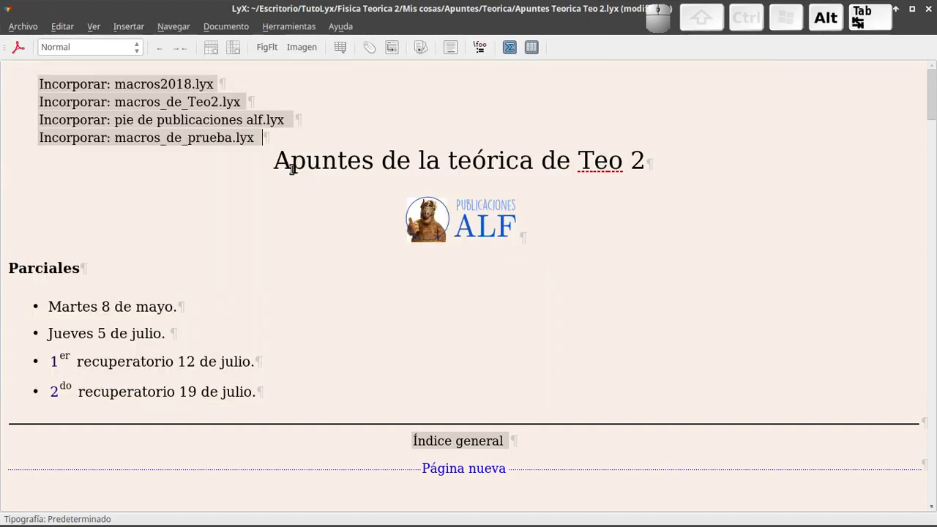
left_click(231, 142)
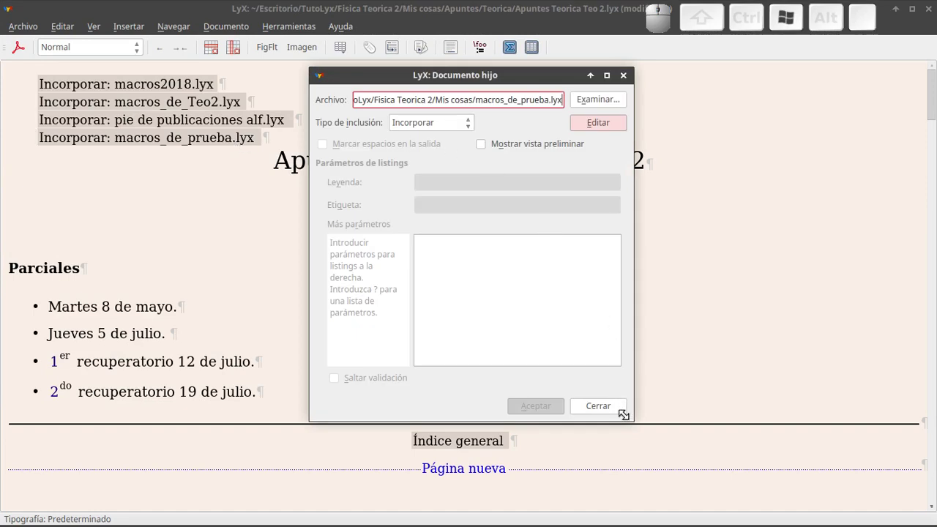
left_click_drag(633, 421, 827, 464)
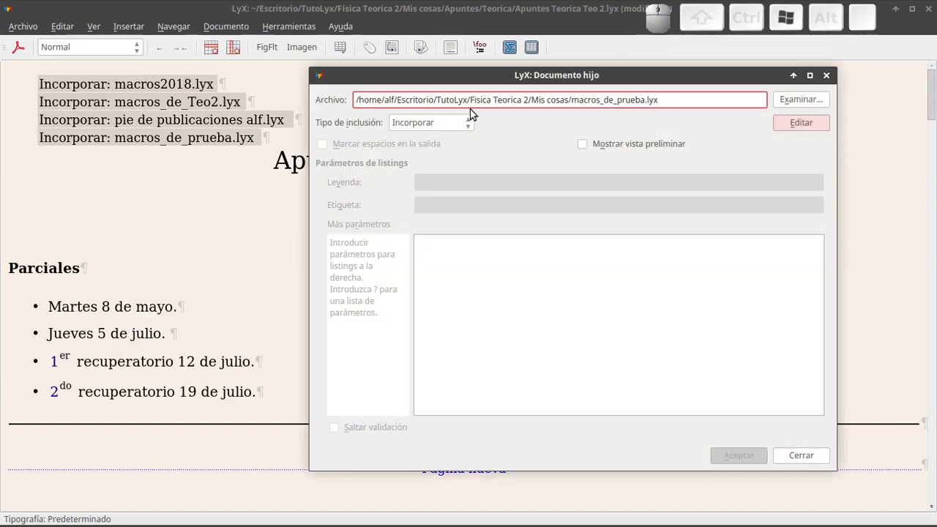
key("shift+Home")
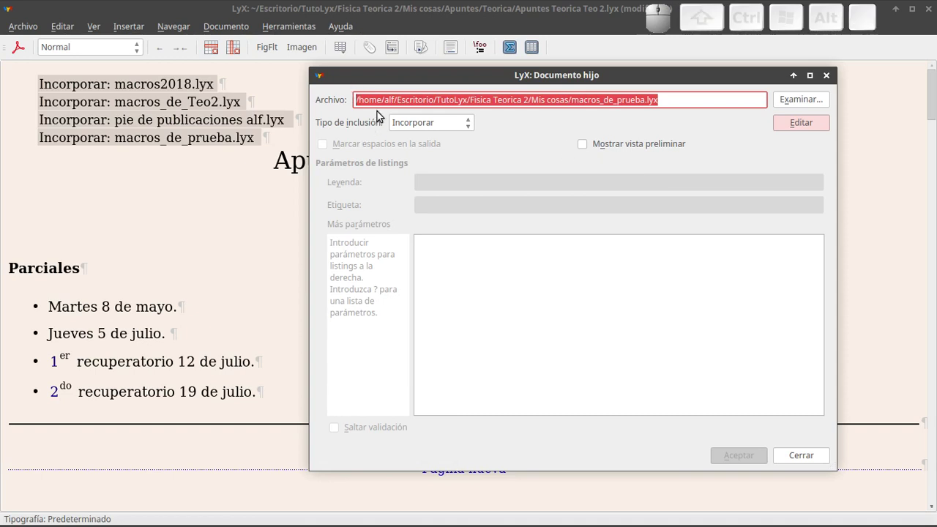
left_click(566, 98)
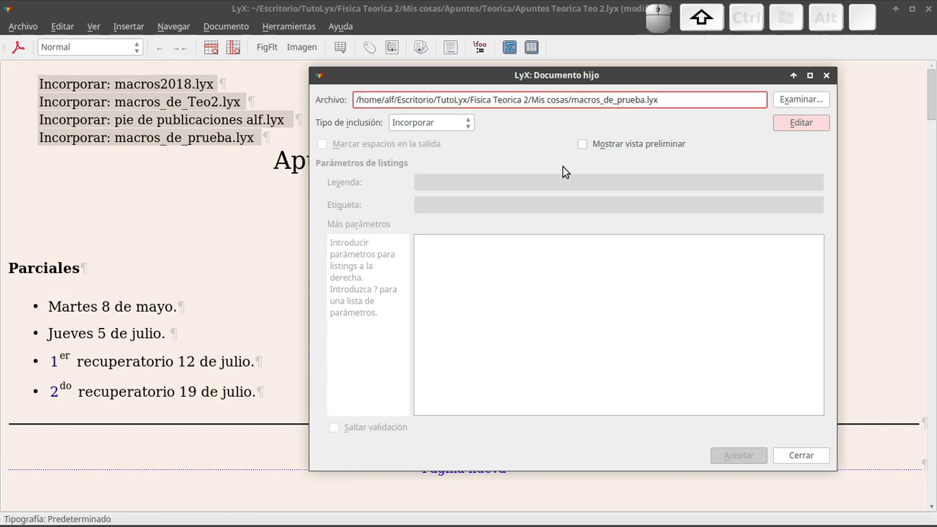
key("shift+Home")
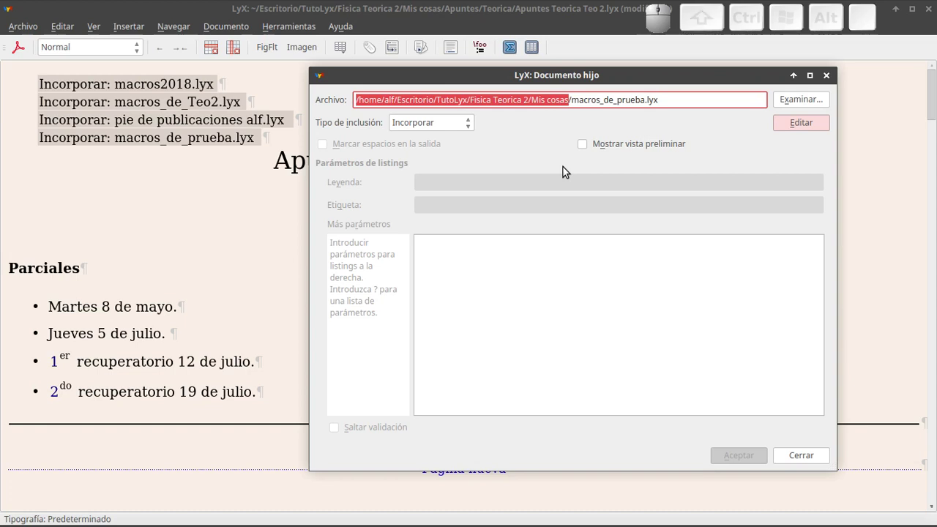
type("..")
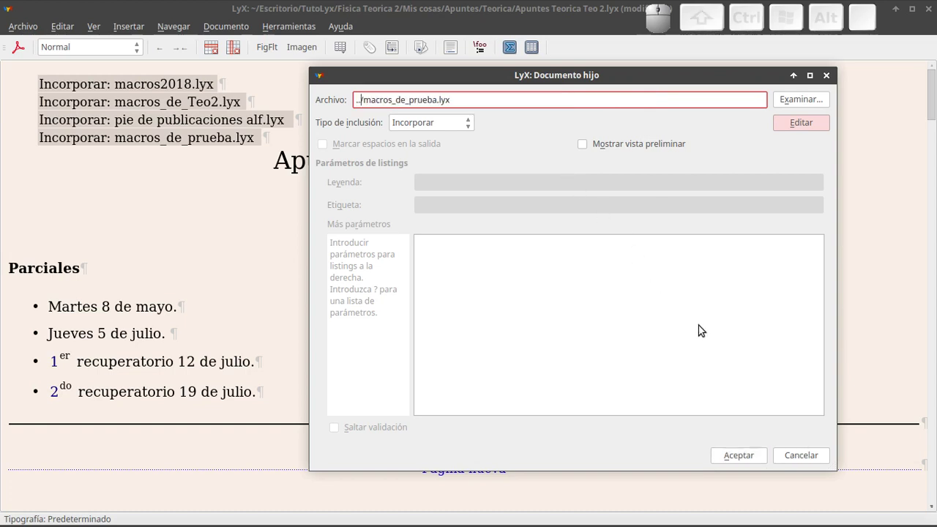
type("/..")
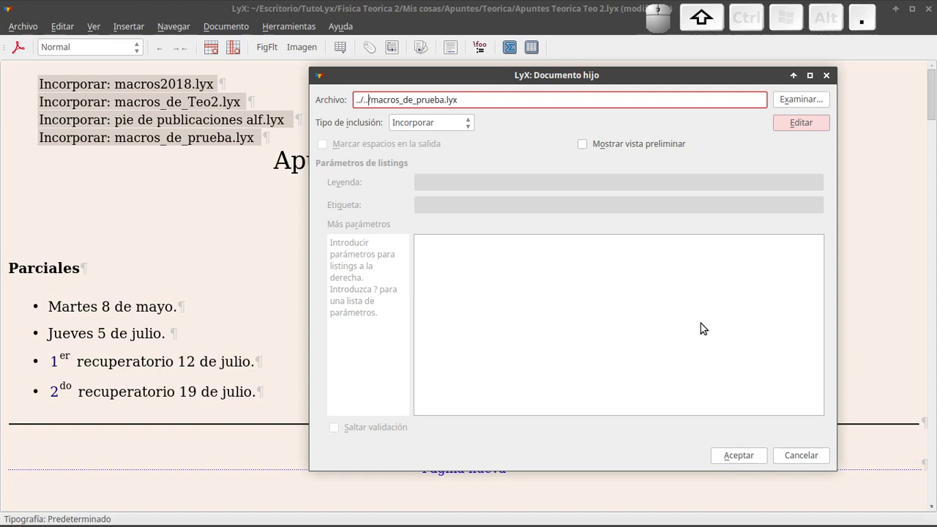
left_click(757, 456)
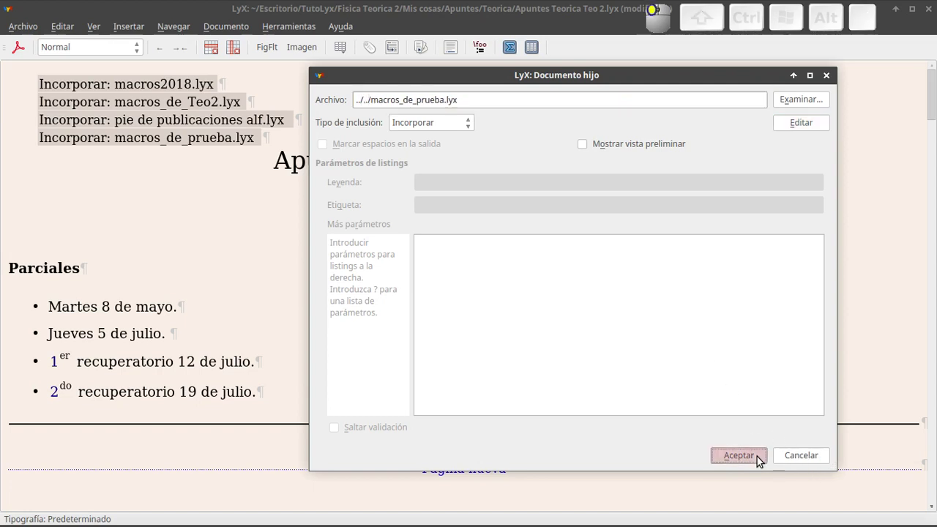
In the file manager, open the Apuntes/Teorica folder and locate Apuntes Teorica Teo 2.lyx.
key("alt+Tab")
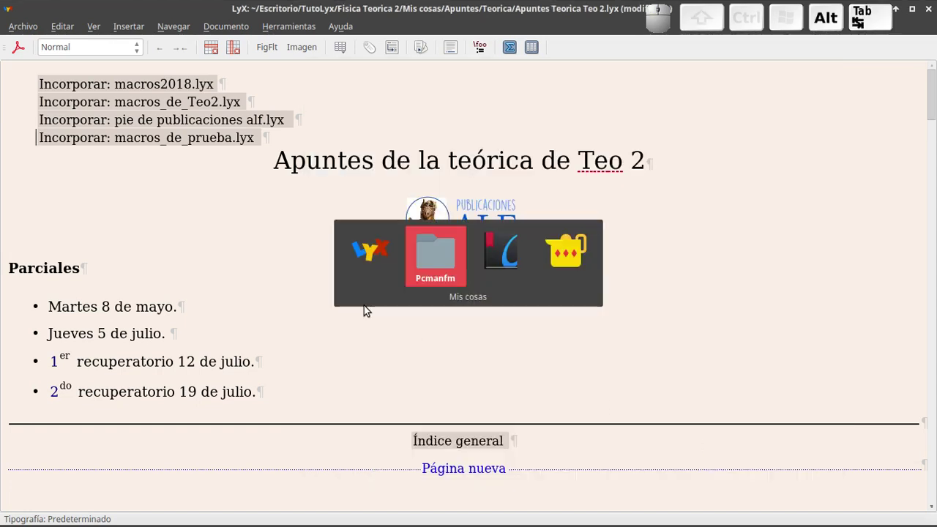
key("Right")
key("Return")
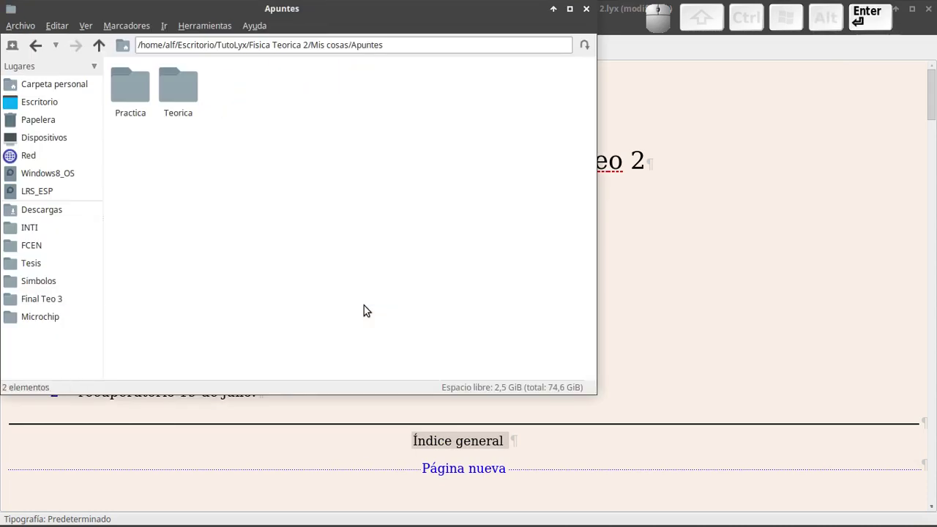
key("Right")
key("Return")
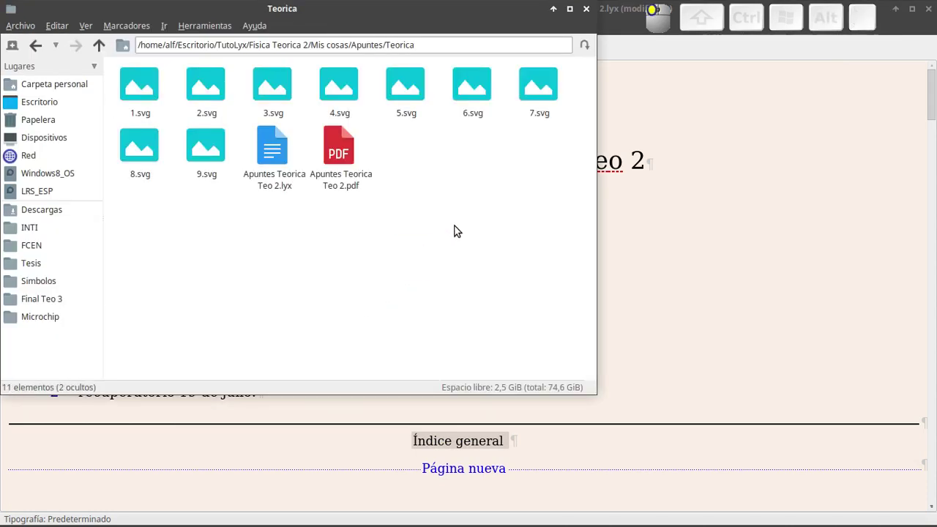
left_click(269, 150)
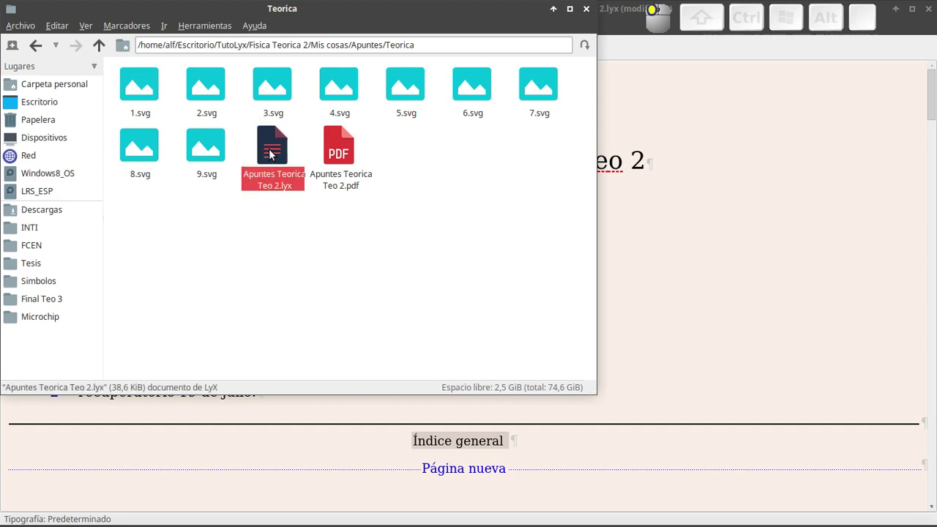
left_click(426, 317)
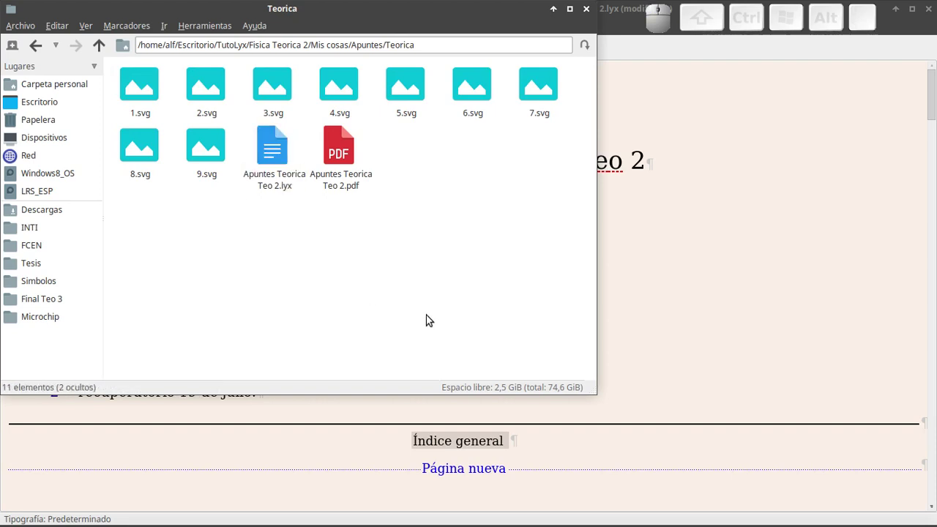
Go up two folder levels to Mis cosas and select macros_de_prueba.lyx.
key("BackSpace")
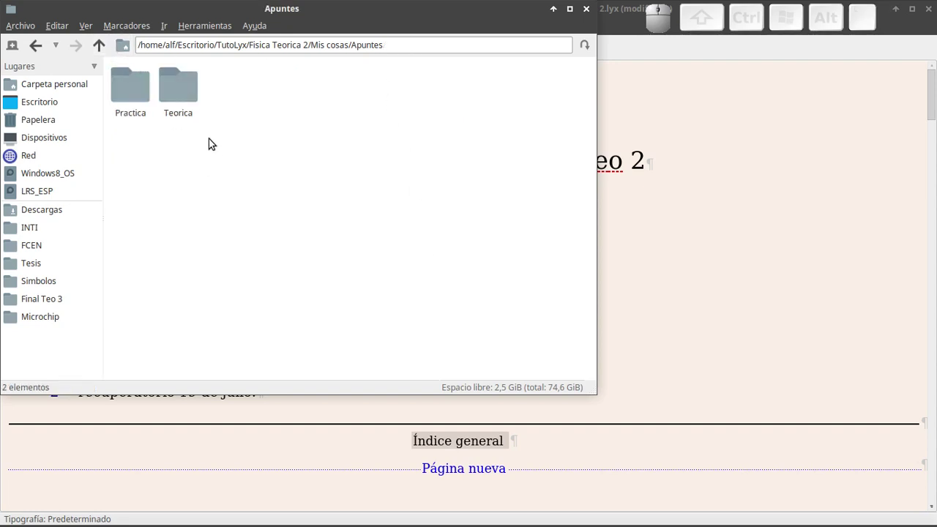
left_click(98, 46)
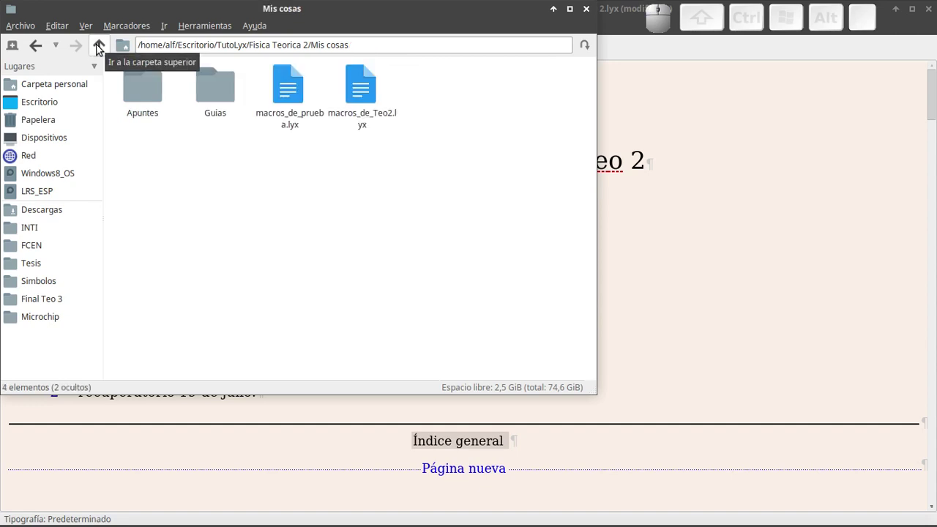
key("Right")
key("Right")
key("Right")
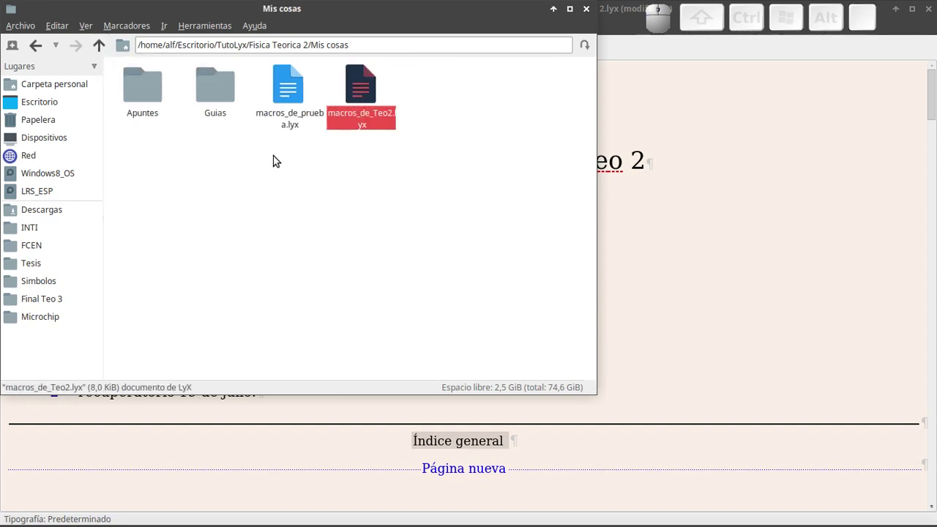
key("Left")
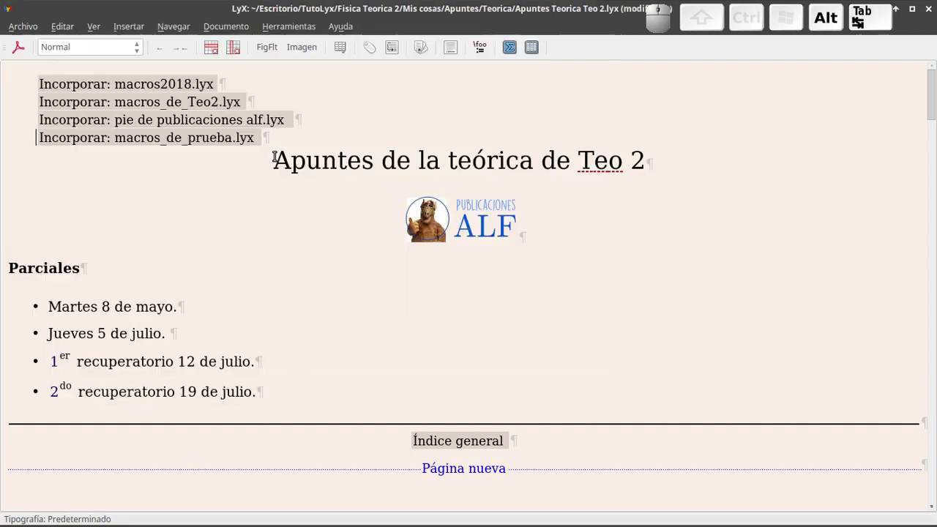
Return to LyX, examine the relative path in the macros_de_prueba.lyx include's settings, and close them.
key("Return")
left_click(189, 137)
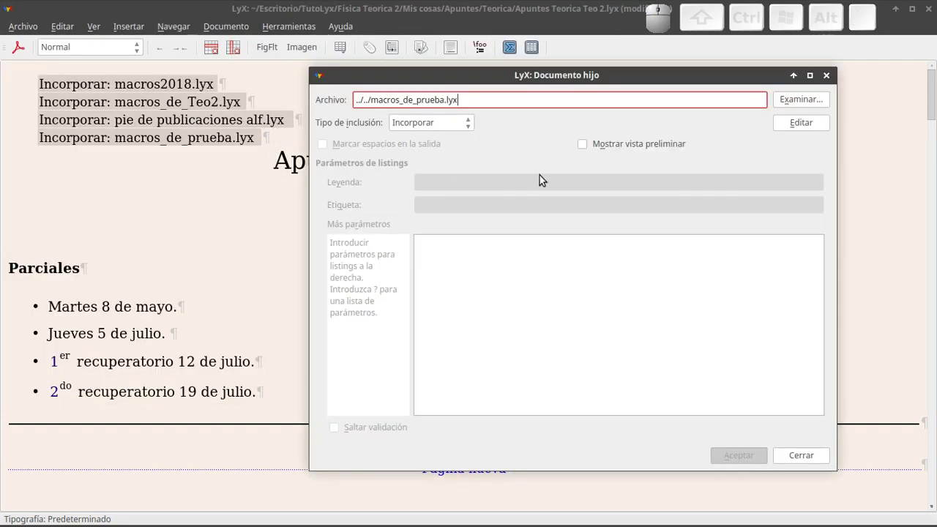
key("shift+Right")
key("Right")
key("shift+Right")
key("shift+Right")
key("shift+Right")
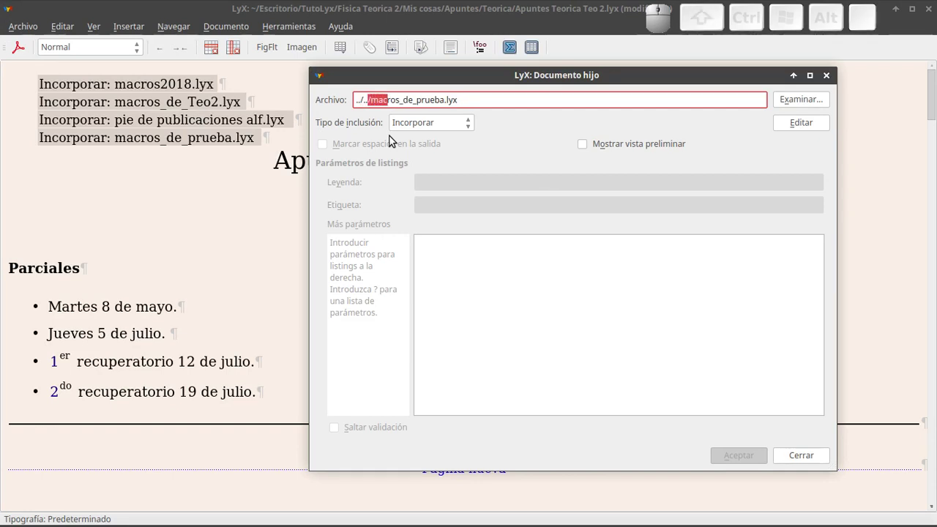
key("alt+F4")
Switch to the file manager and highlight the Mis cosas part of the folder path.
key("alt+Tab")
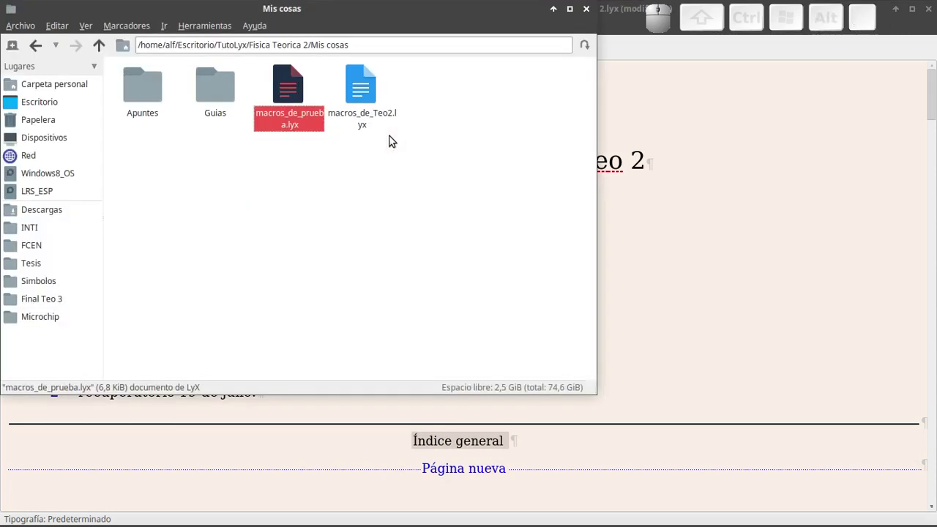
left_click_drag(349, 44, 312, 44)
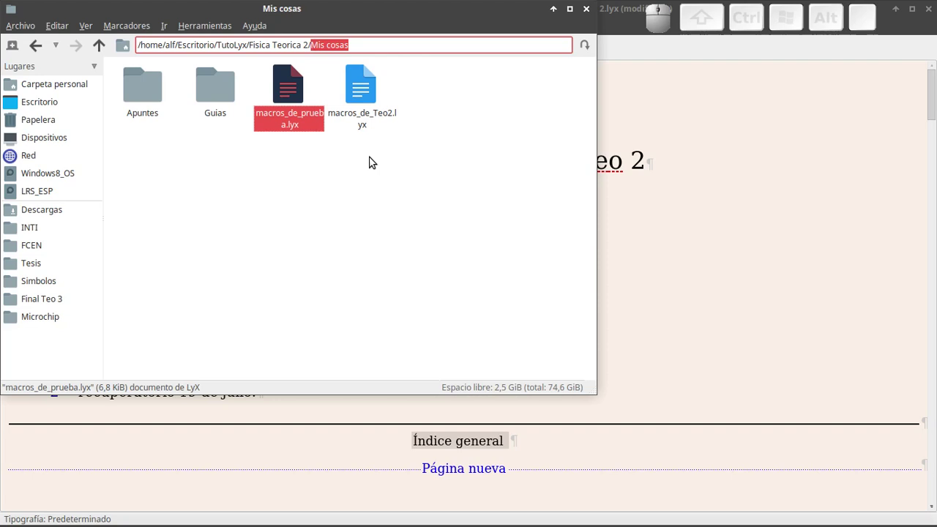
Return to LyX, check the relative file path of the macros_de_Teo2.lyx include, and close its settings.
key("alt+Tab")
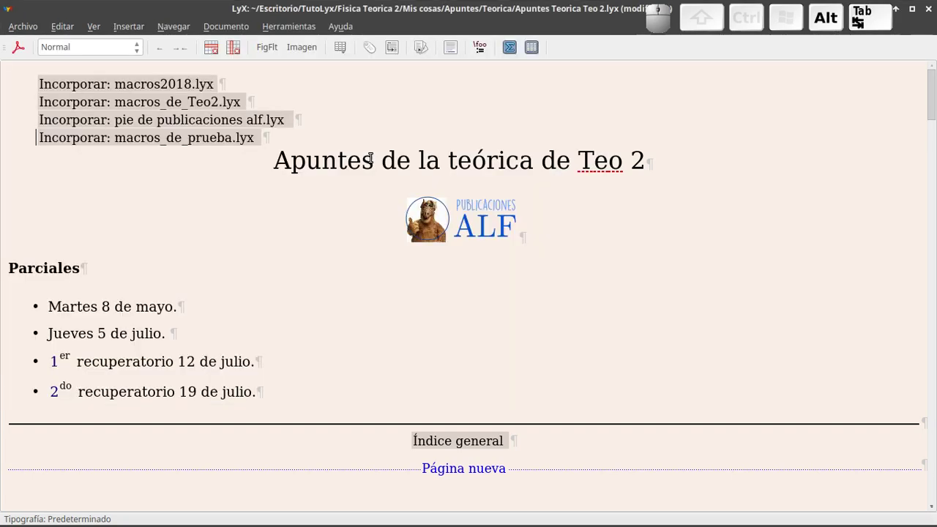
left_click(168, 102)
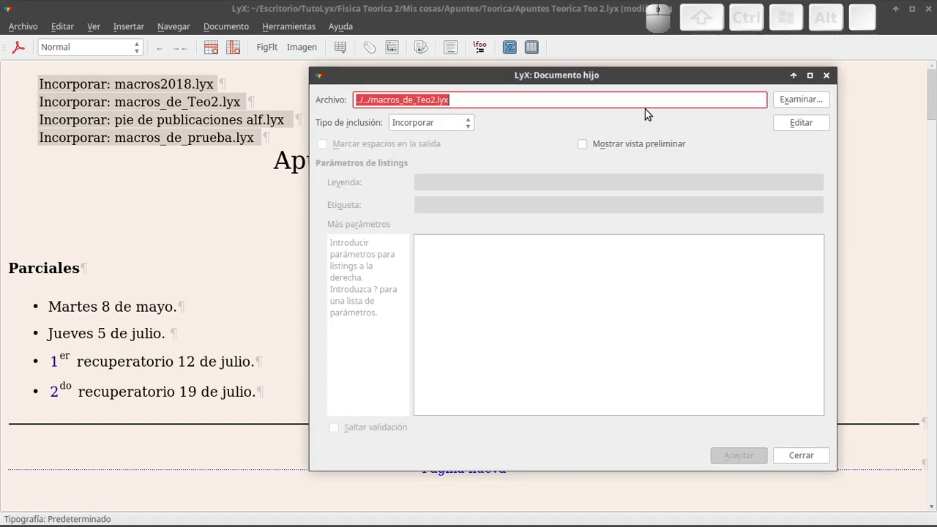
left_click(498, 101)
key("Home")
key("shift+End")
left_click(789, 455)
Delete the macros_de_prueba.lyx include and its empty line from the notes.
key("Down")
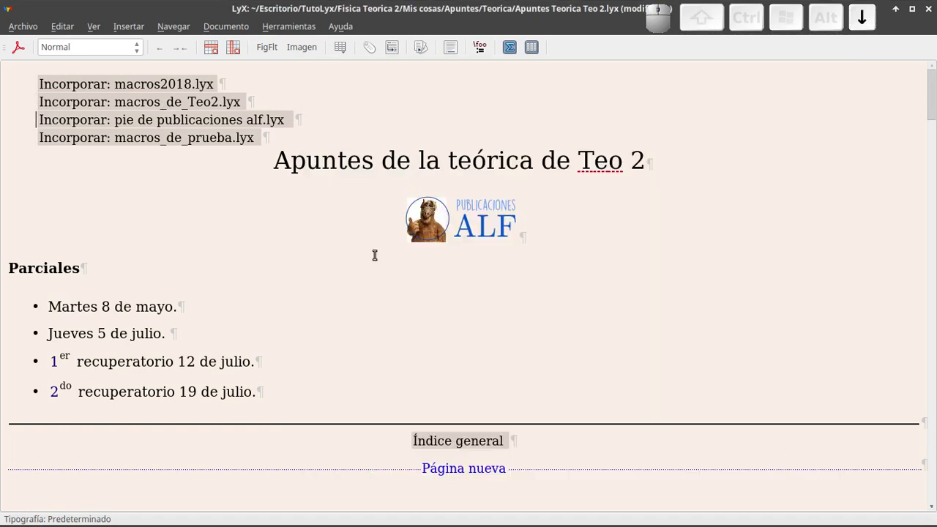
key("Delete")
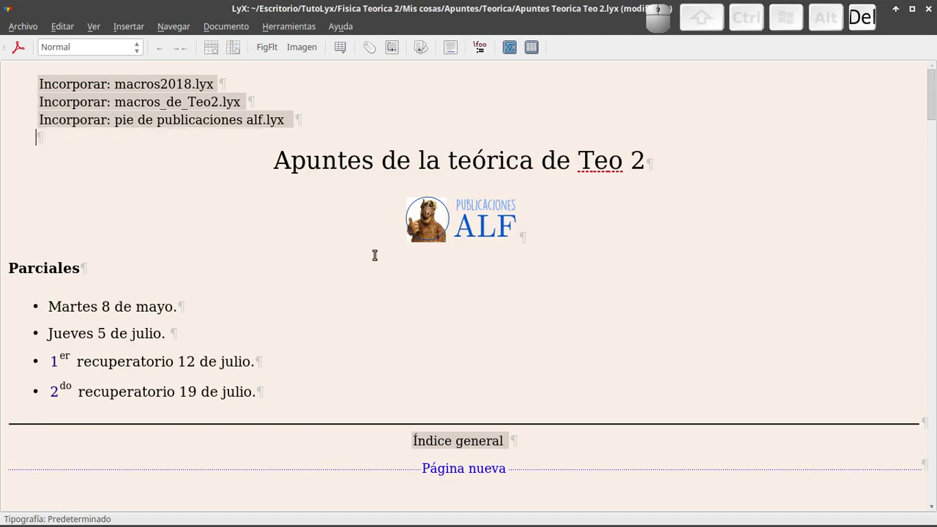
key("Down")
scroll(426, 276, "down", 1)
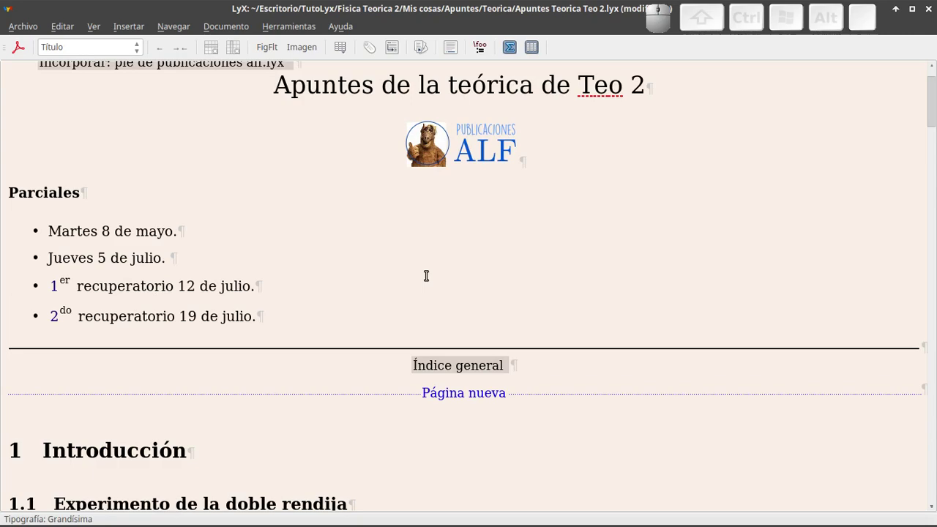
scroll(426, 276, "down", 11)
scroll(427, 280, "up", 4)
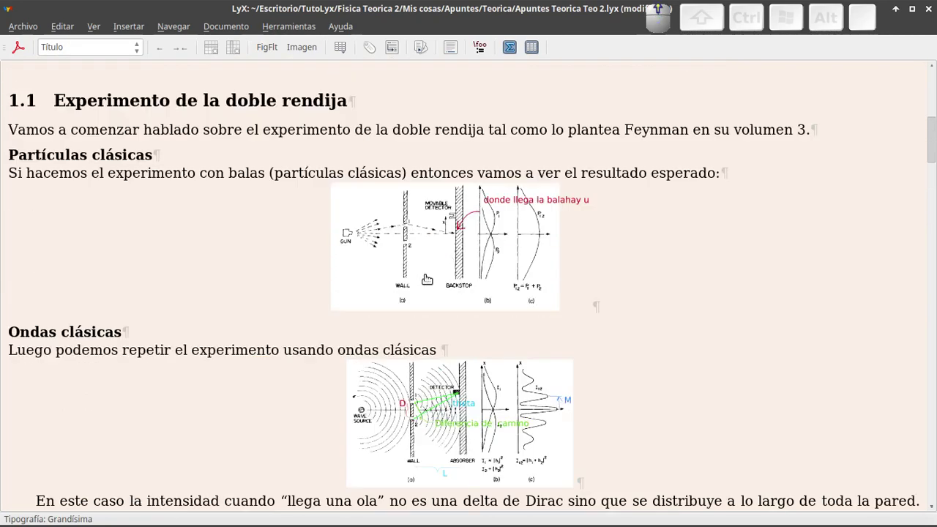
scroll(426, 280, "up", 8)
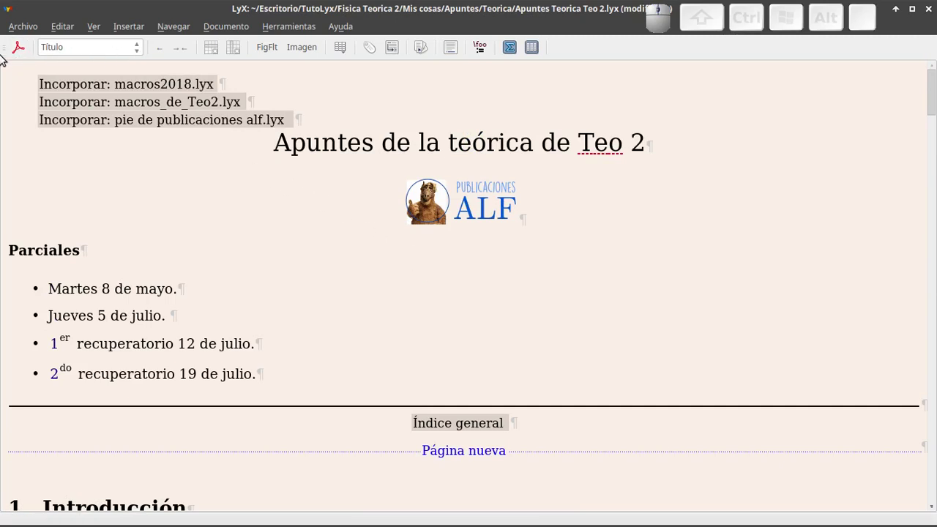
mouse_move(3, 47)
left_mouse_down()
mouse_move(44, 142)
mouse_move(173, 125)
mouse_move(223, 152)
mouse_move(14, 44)
left_mouse_up()
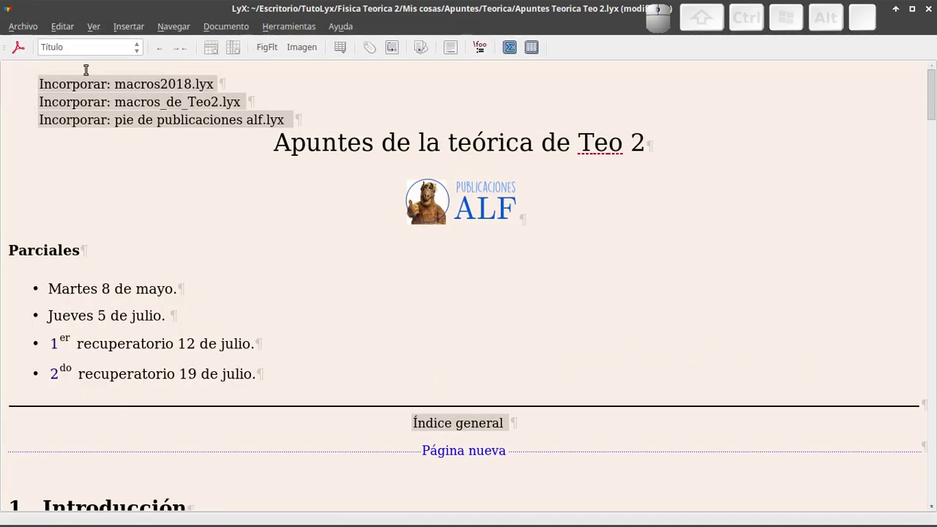
Display the Normal toolbar to show its standard controls and hide it again.
left_click(93, 27)
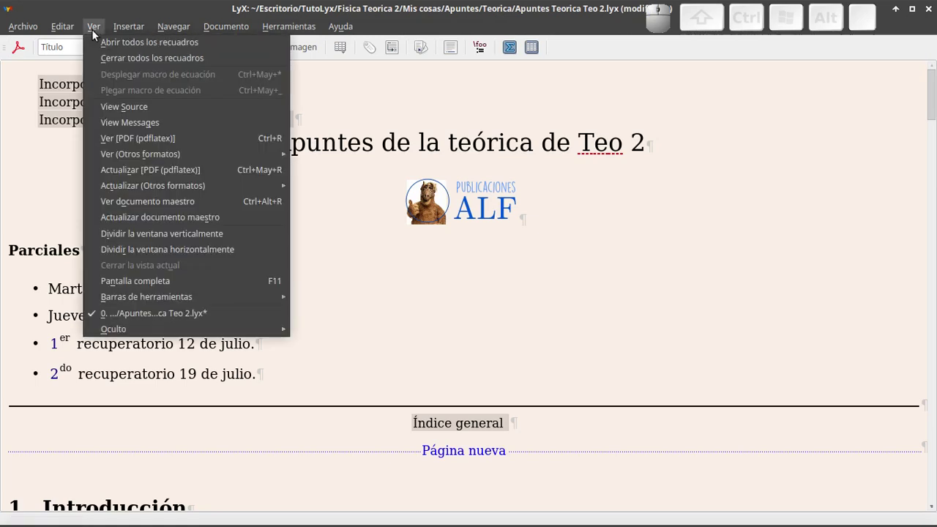
mouse_move(249, 294)
left_click(315, 295)
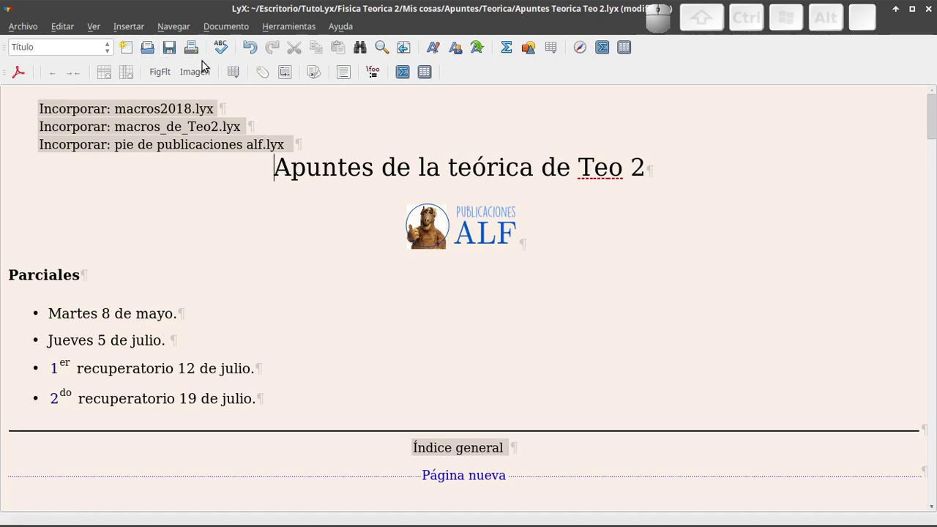
left_click(92, 30)
mouse_move(200, 295)
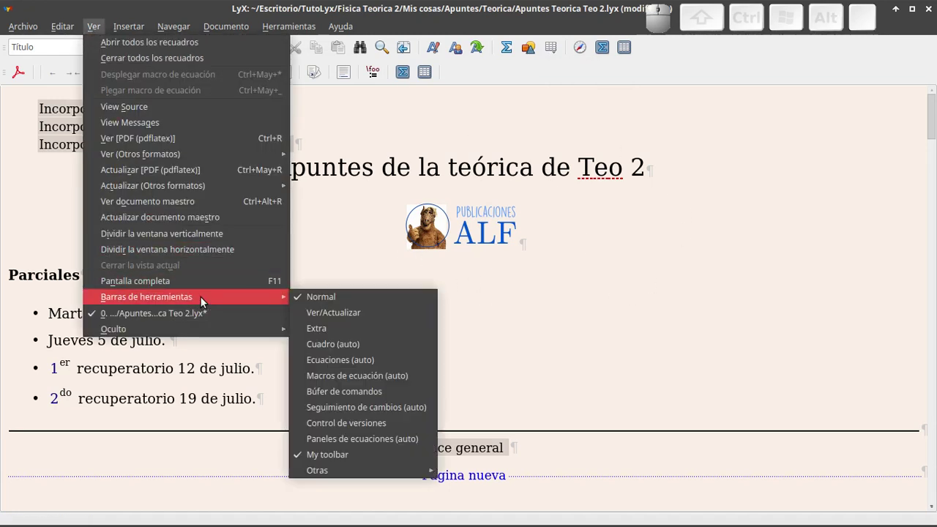
left_click(337, 297)
Check the My toolbar entry in the list of available toolbars and close the list without changing anything.
left_click(94, 26)
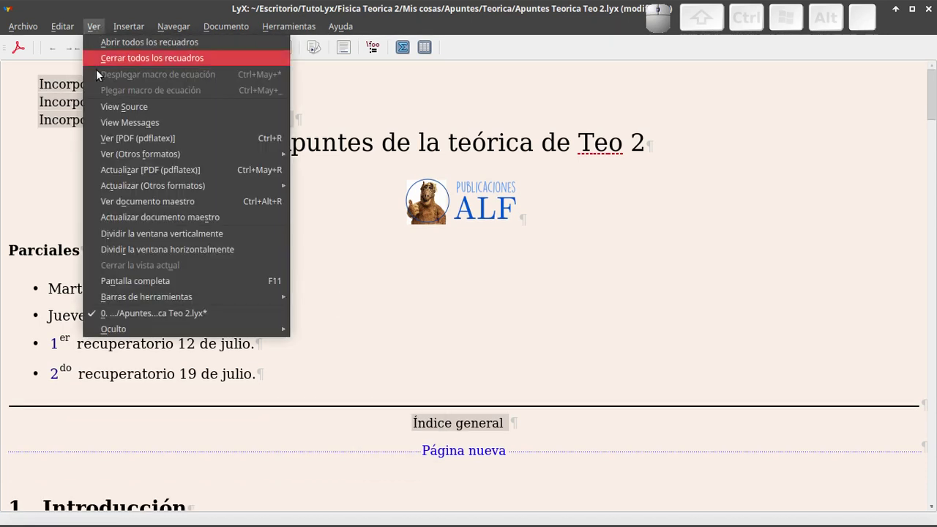
mouse_move(211, 296)
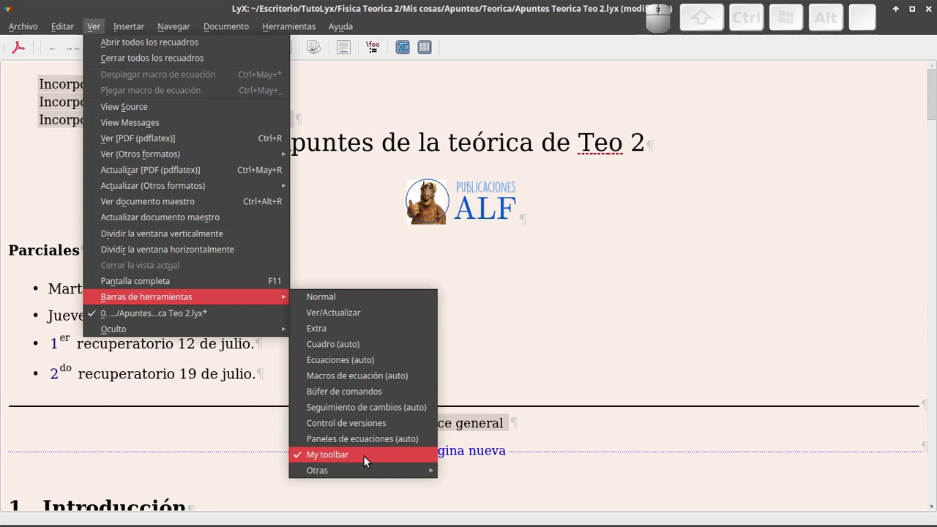
left_click(493, 353)
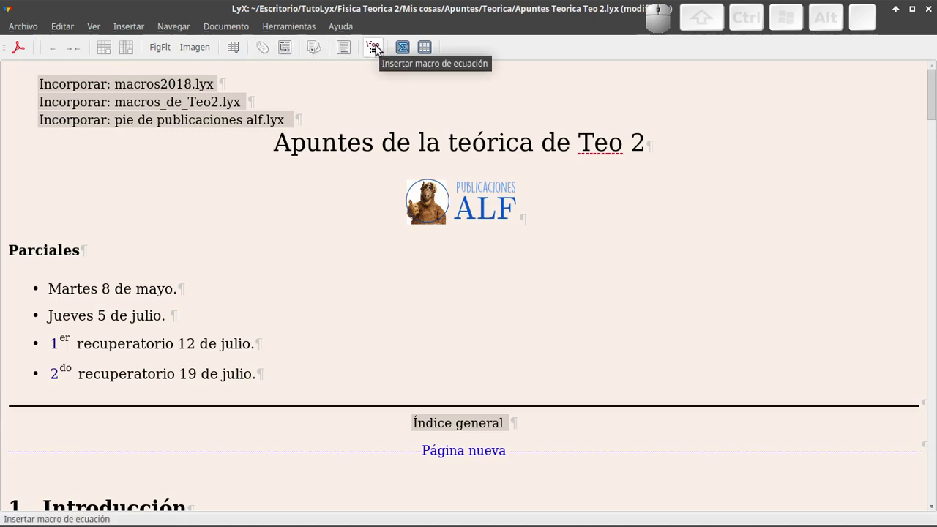
Look through the notes to the end of the document and close LyX, discarding the unsaved changes.
scroll(481, 257, "down", 20)
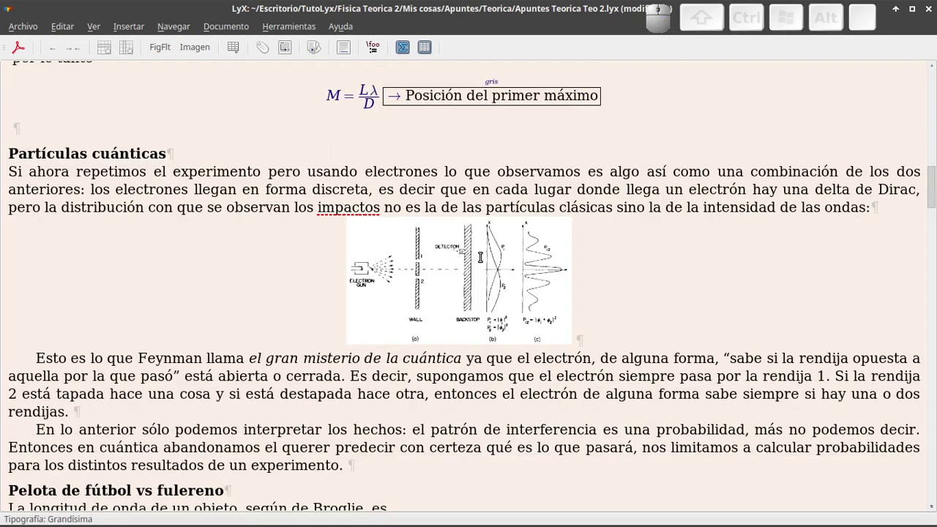
scroll(481, 257, "down", 15)
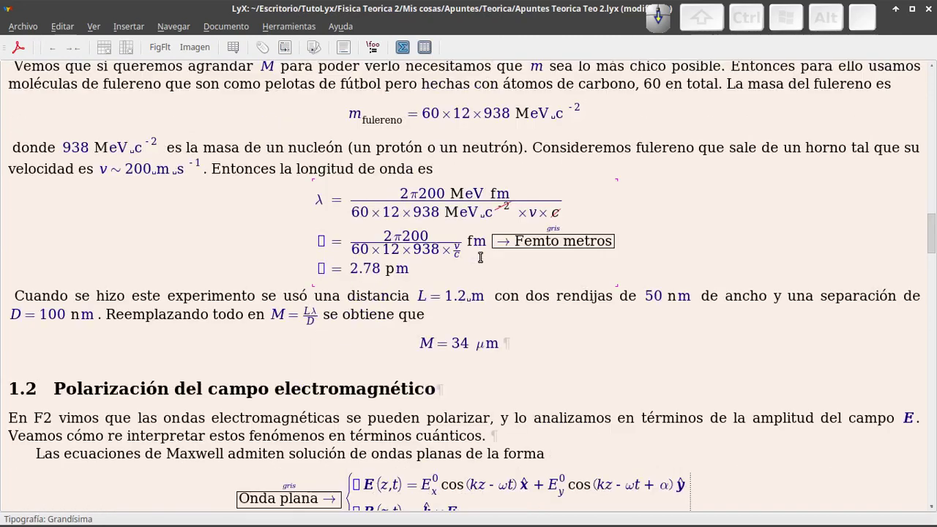
scroll(480, 257, "down", 3)
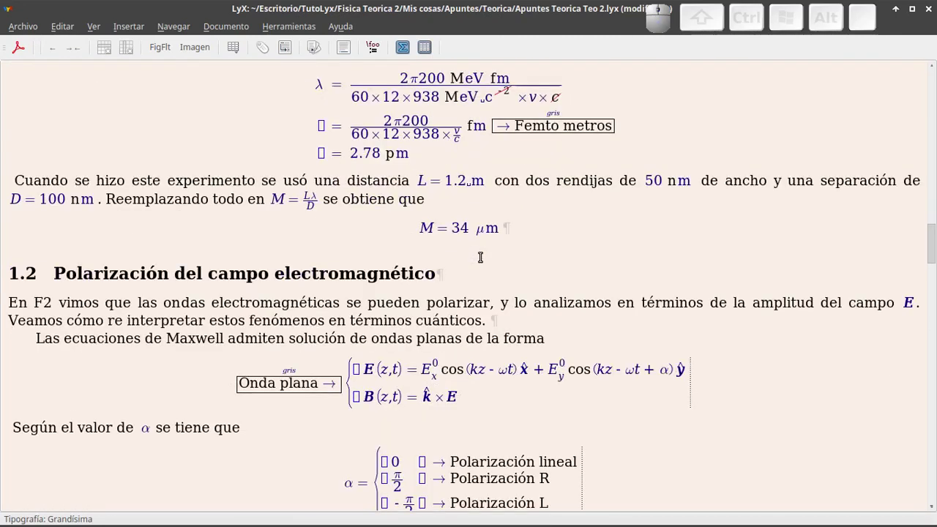
left_click(523, 240)
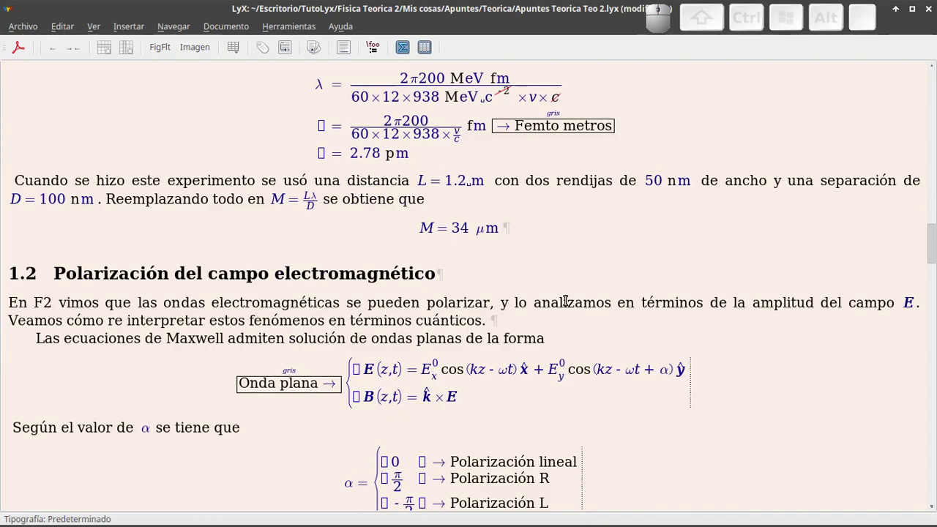
scroll(566, 301, "down", 10)
key("ctrl+End")
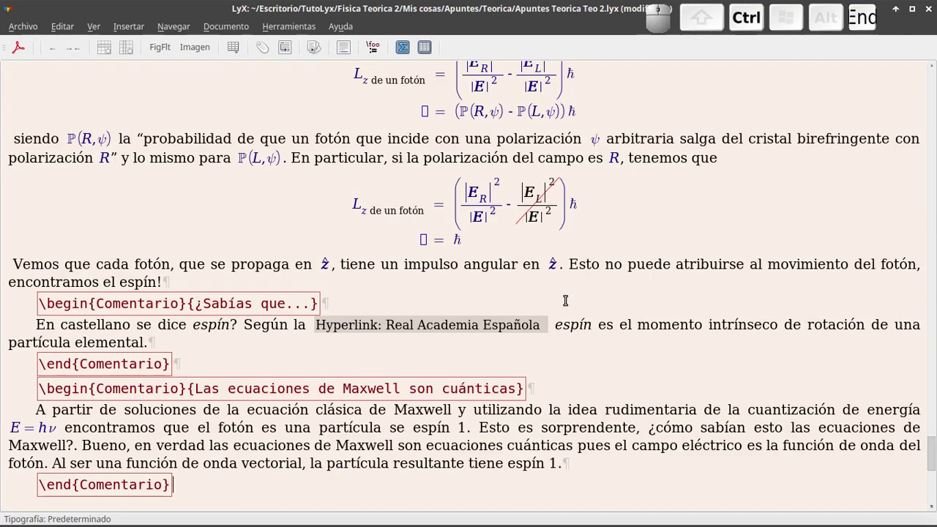
key("alt+F4")
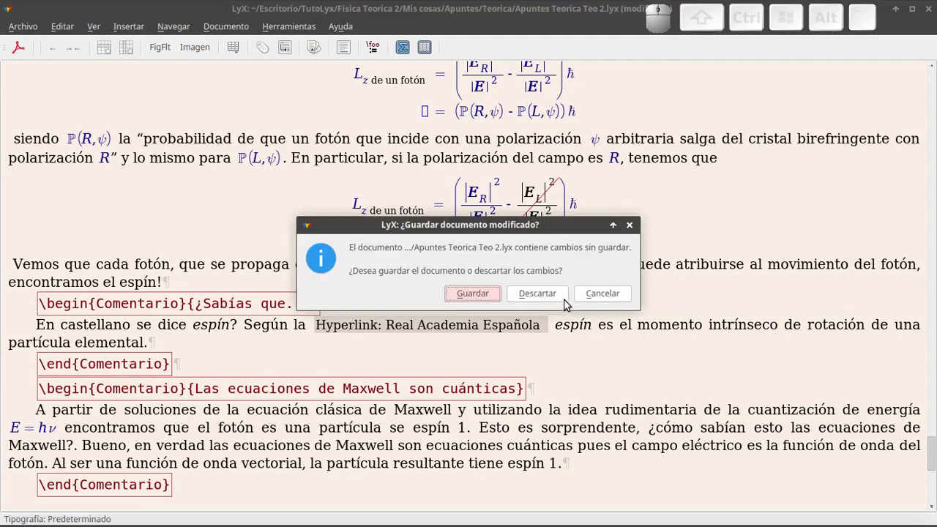
left_click(539, 293)
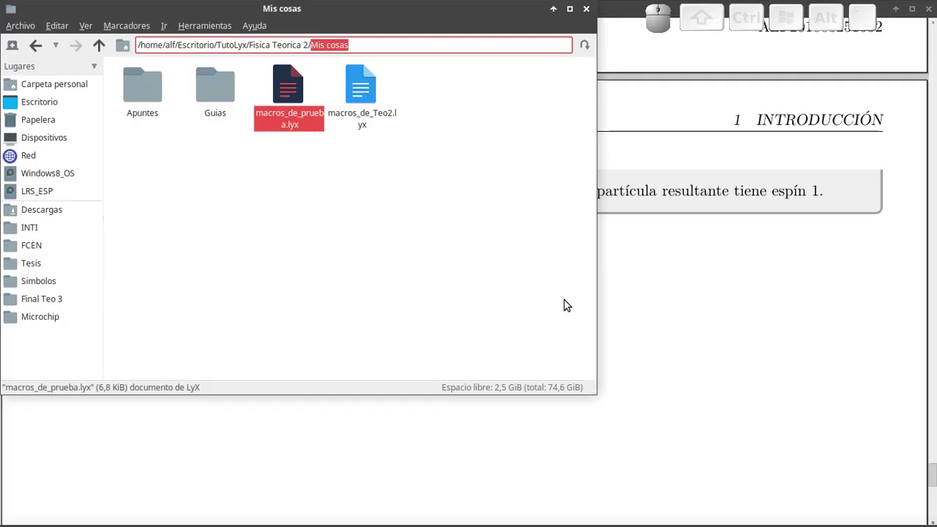
Select the macros_de_prueba.lyx file in the Mis cosas folder.
left_click(441, 265)
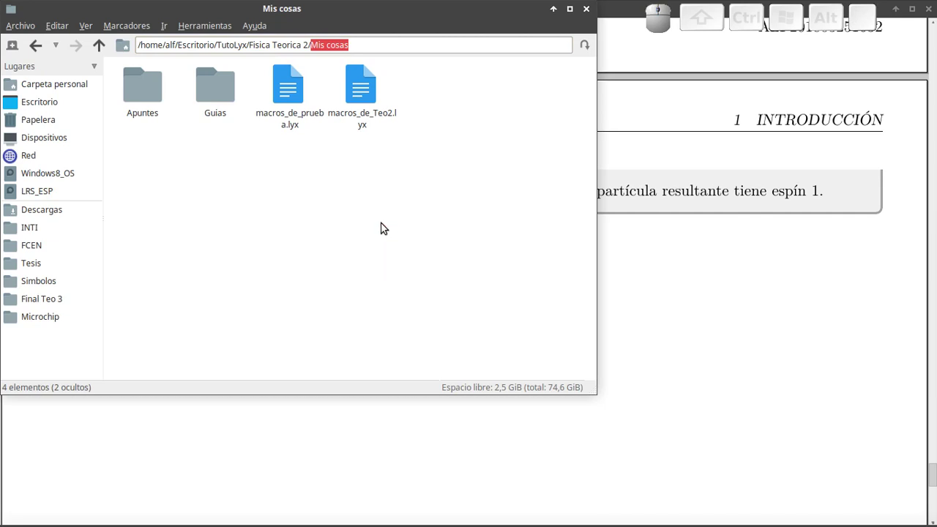
key("Left")
key("Left")
key("BackSpace")
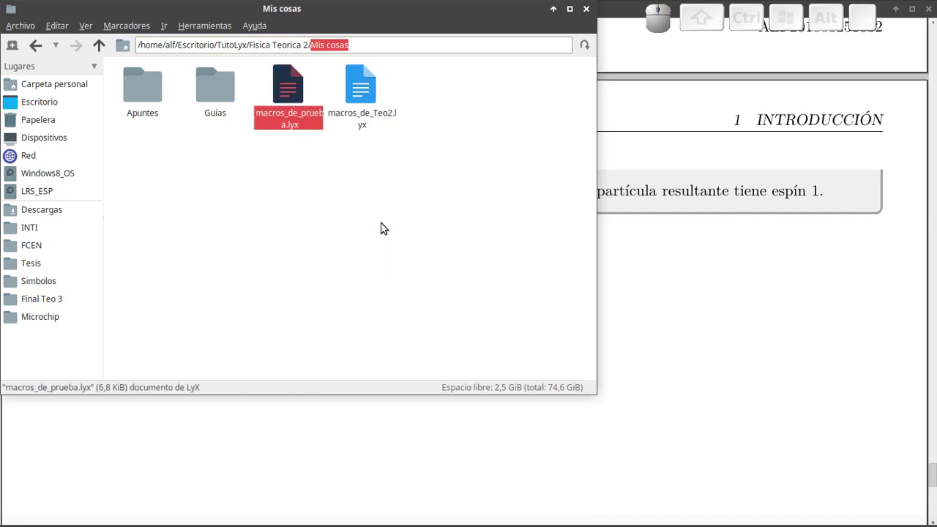